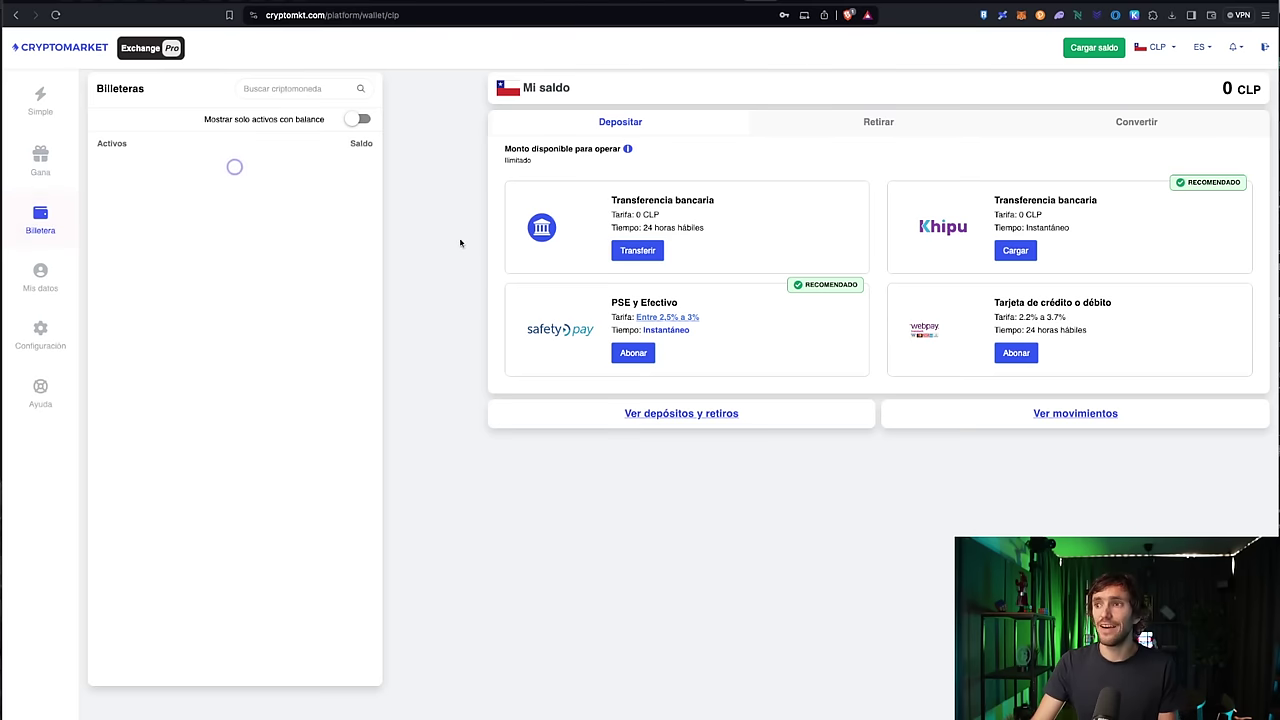
Declare a 1.000.000 CLP bank-transfer deposit from the BANCO CONSORCIO account and submit it.
click(620, 250)
click(568, 305)
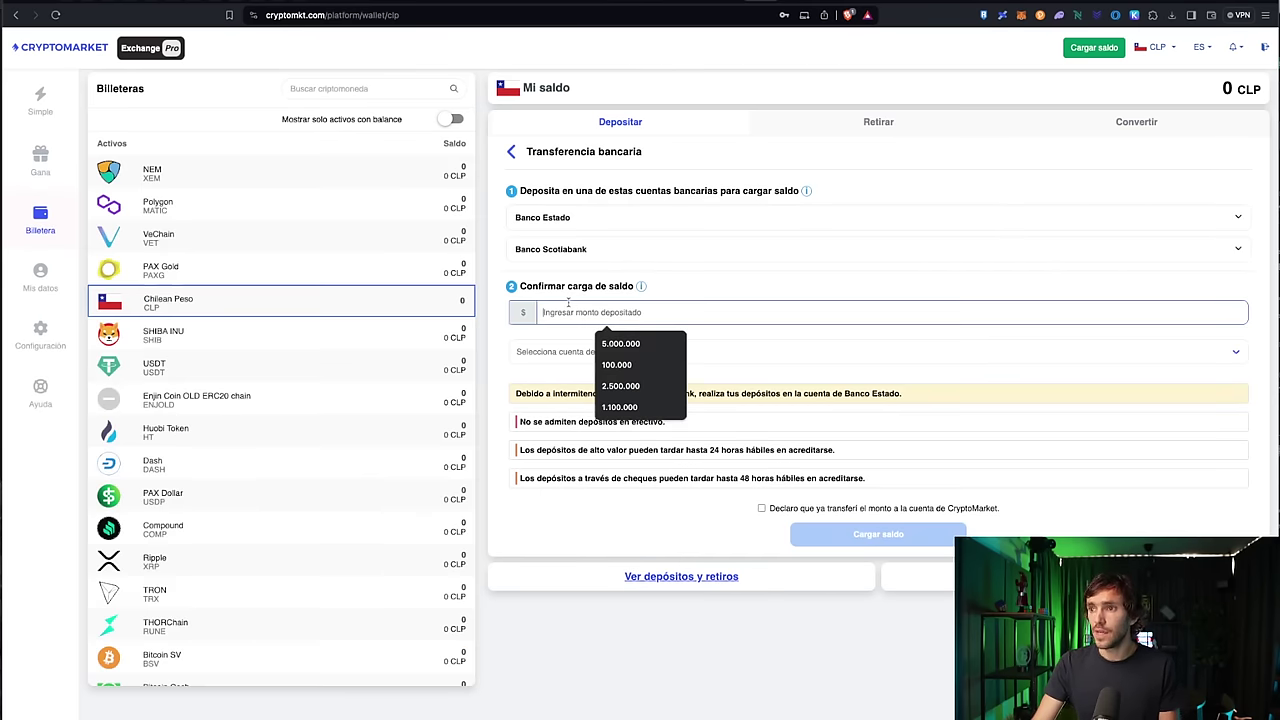
text(1)
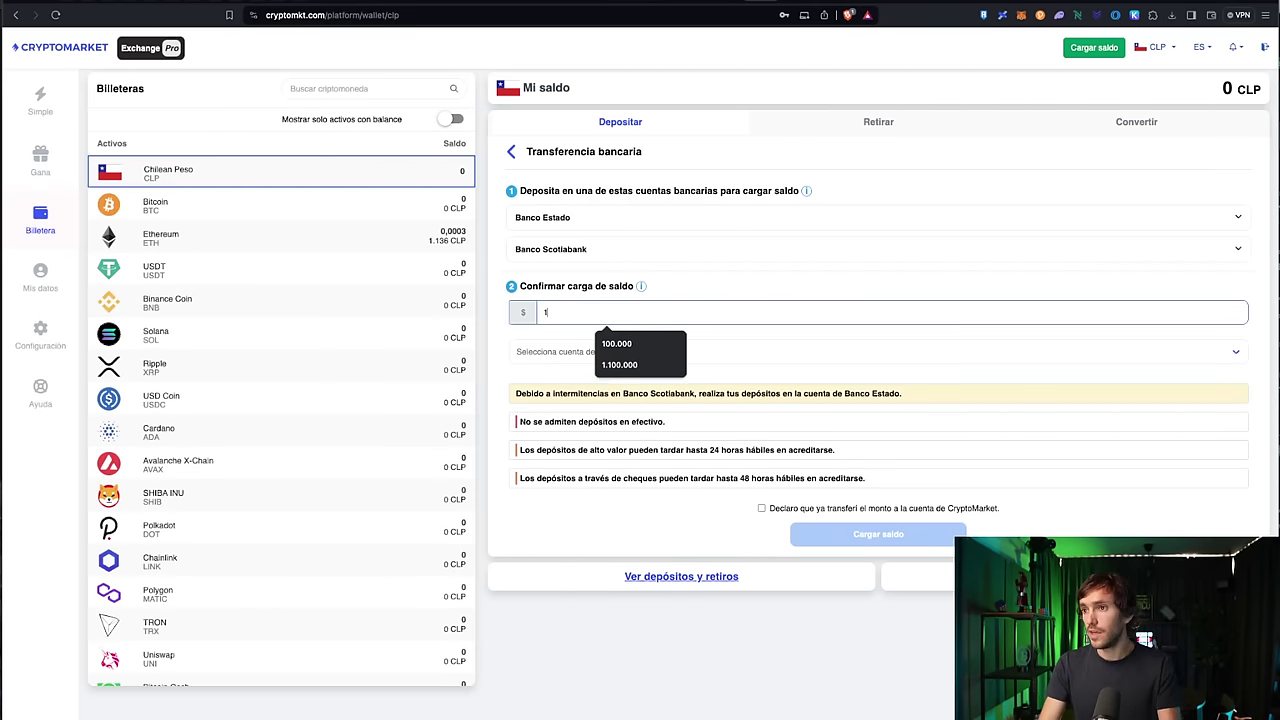
text(.000.000)
key(Tab)
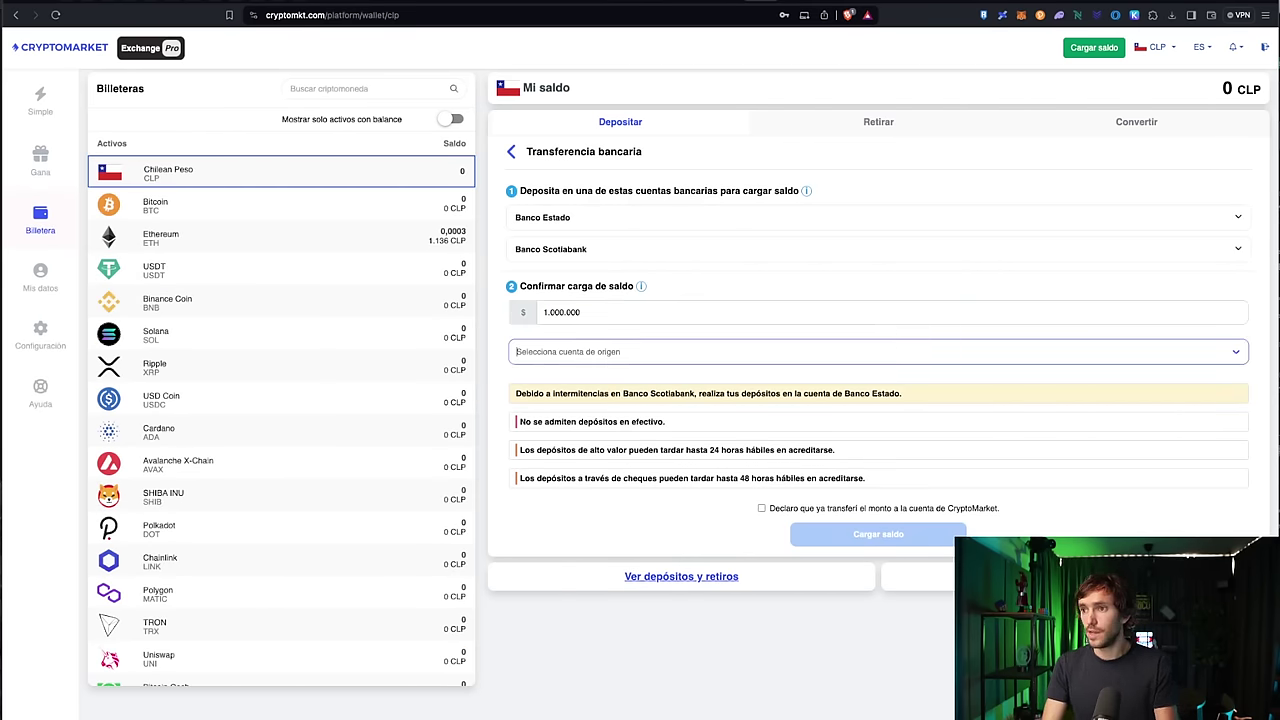
click(583, 350)
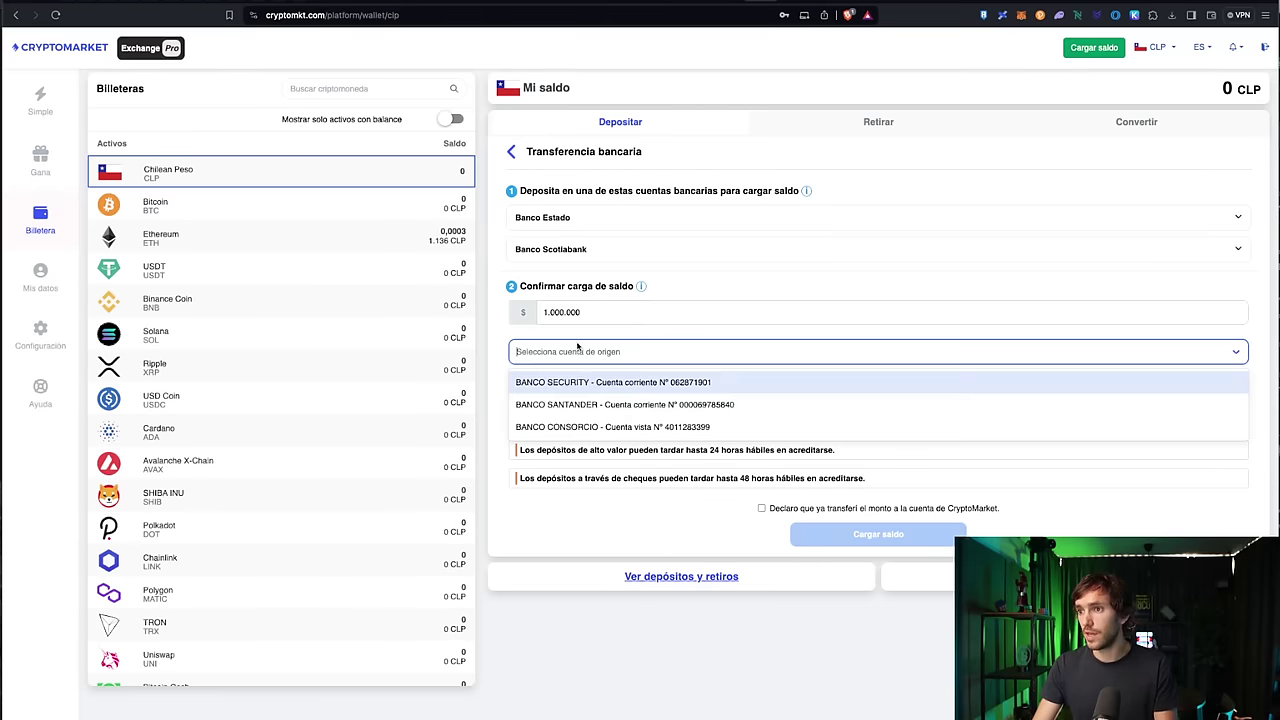
click(567, 423)
click(763, 509)
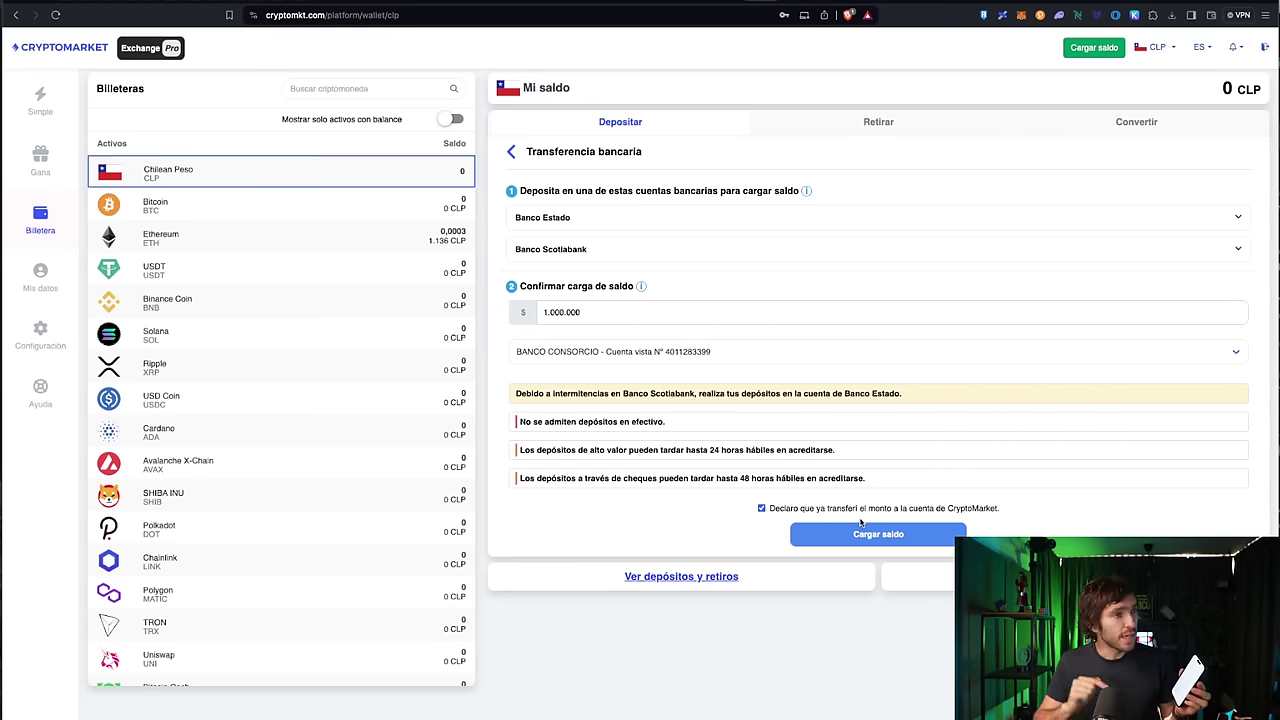
click(866, 534)
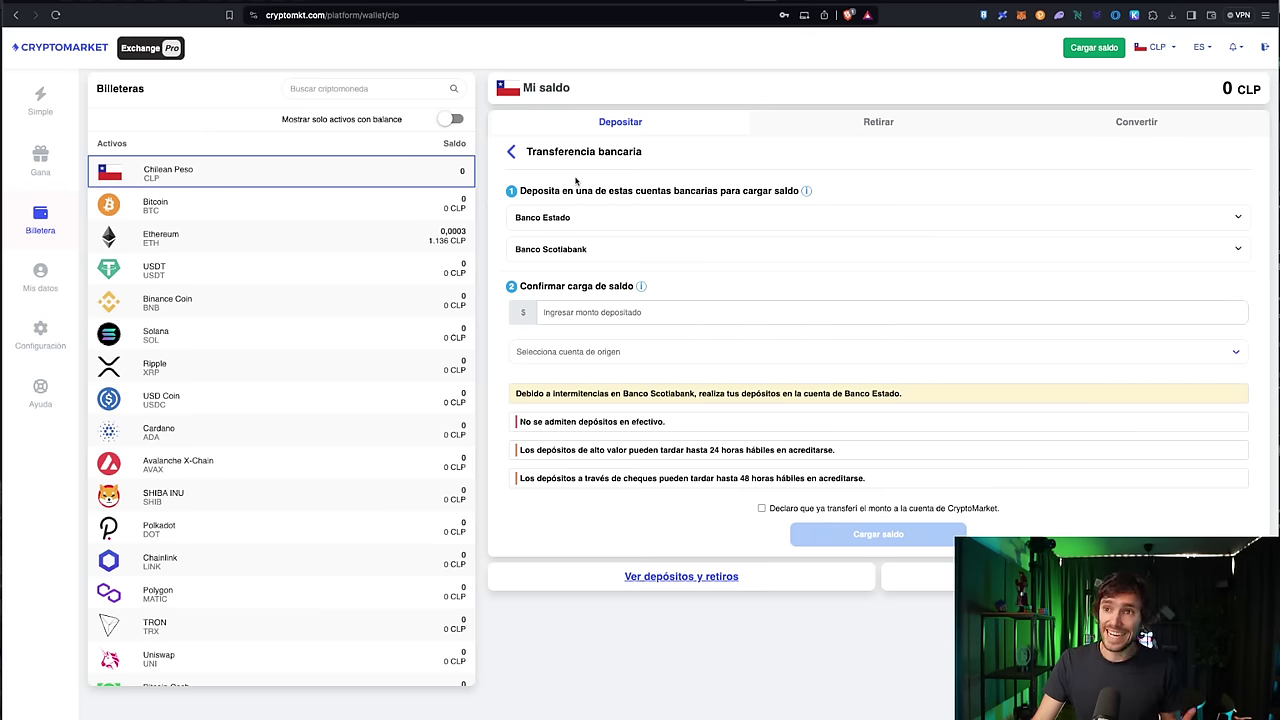
Open buda.com in a new browser tab.
key(super+t)
text(buda.com)
key(Return)
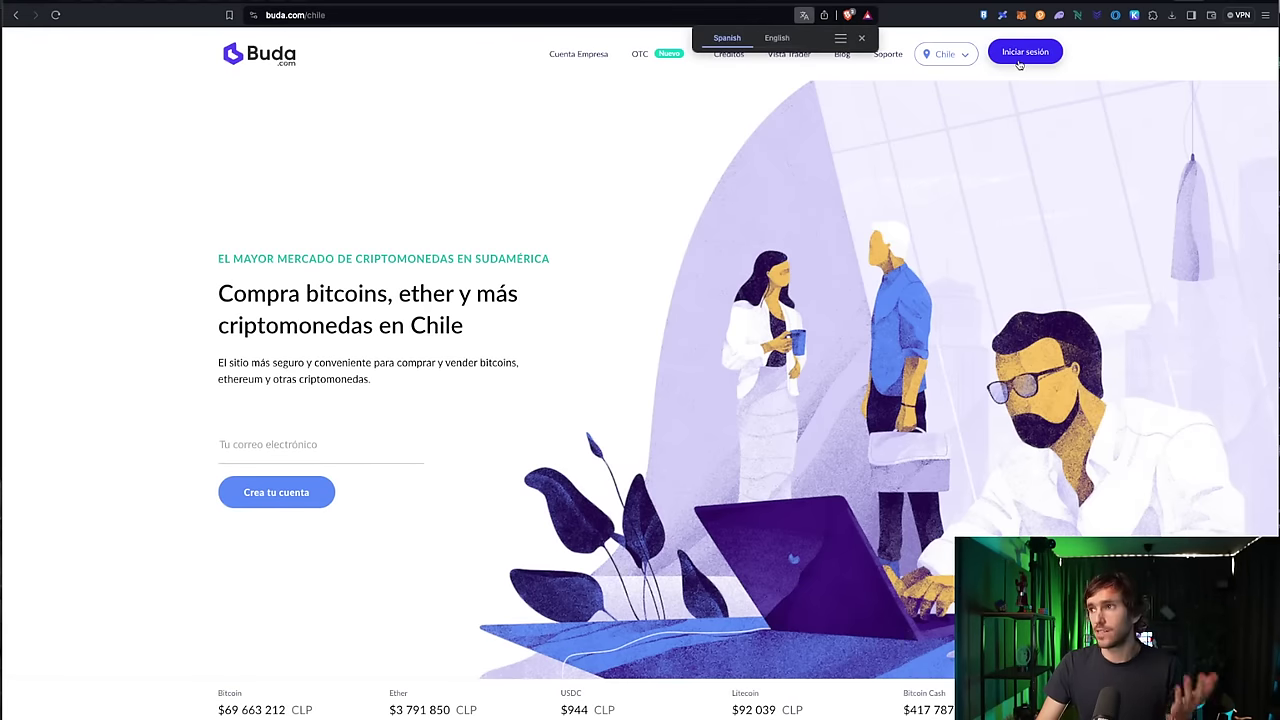
Sign in to Buda.com with the saved credentials and the pasted Clave Dinámica code.
click(1019, 64)
click(601, 272)
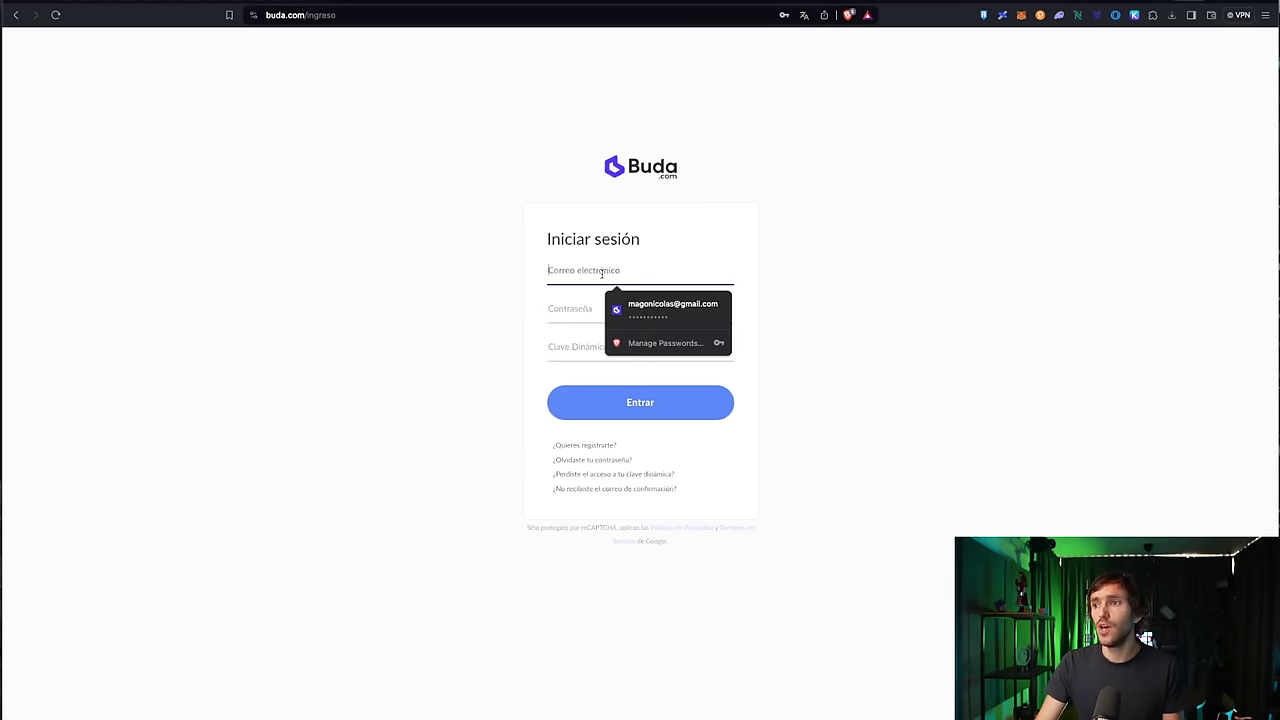
click(665, 308)
click(589, 357)
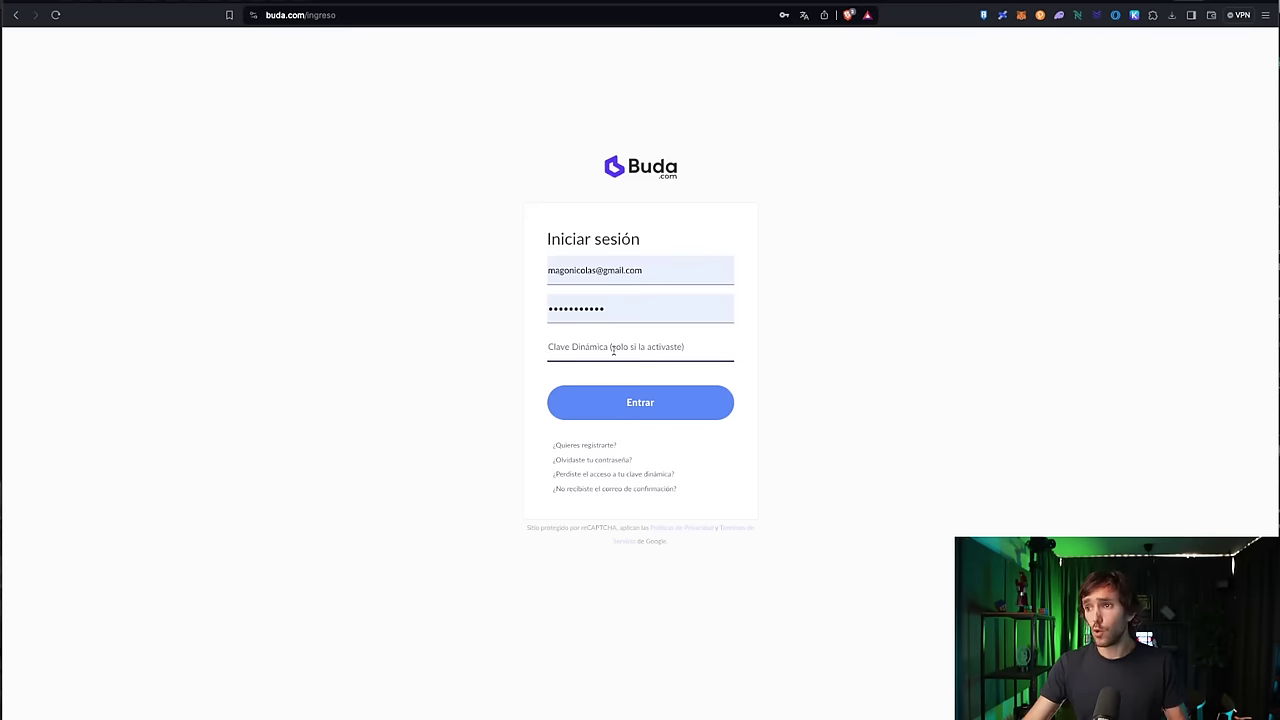
click(615, 400)
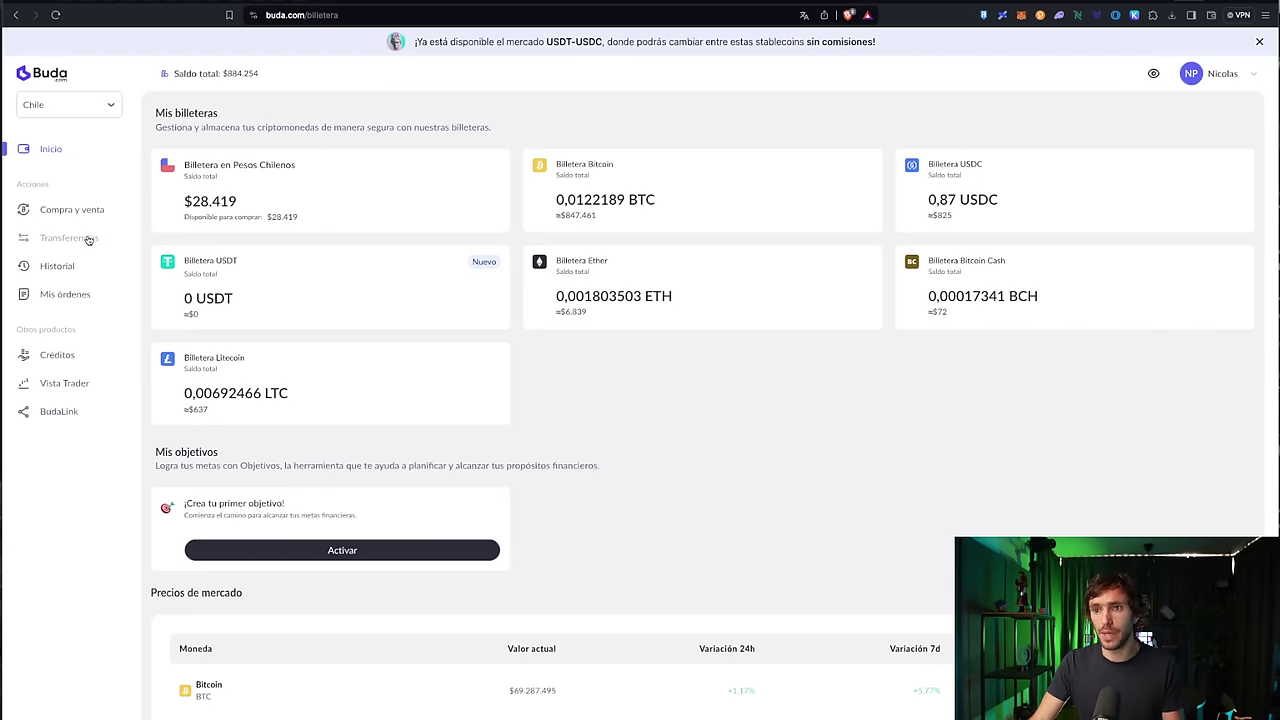
Receive 100000 Chilean pesos by commission-free bank transfer and upload the transfer receipt.
click(86, 238)
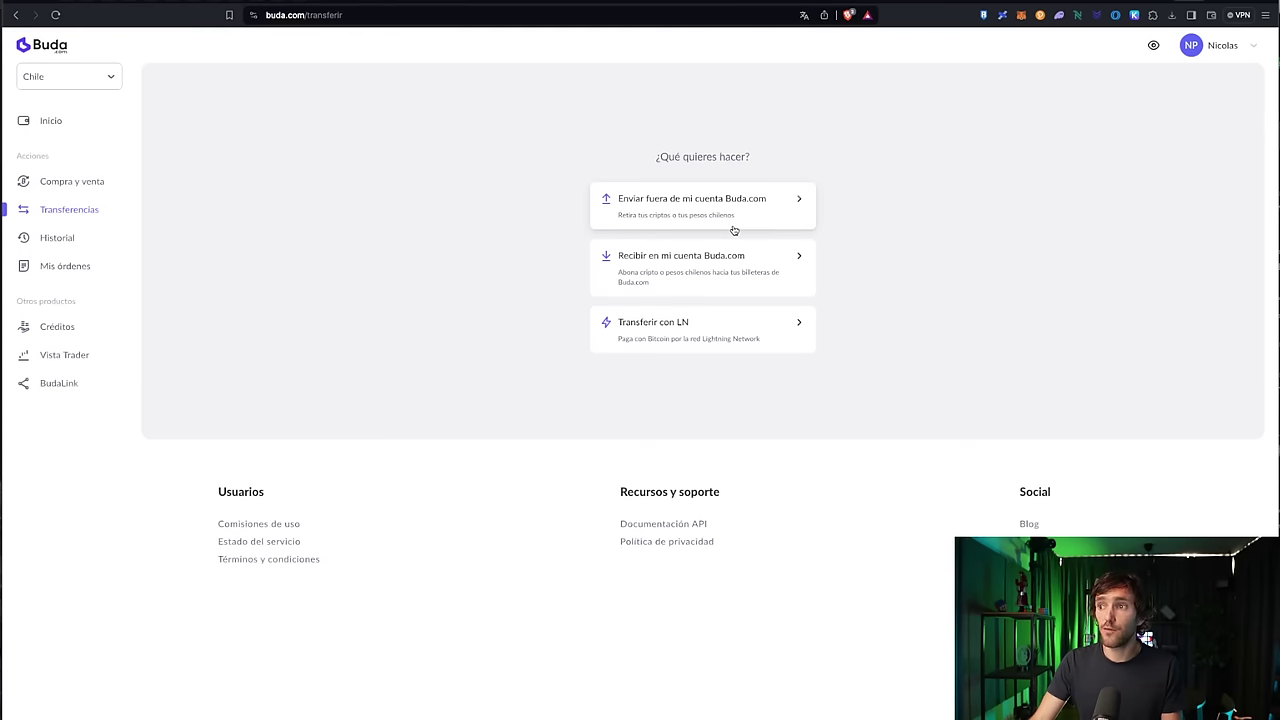
click(704, 264)
click(676, 267)
click(652, 298)
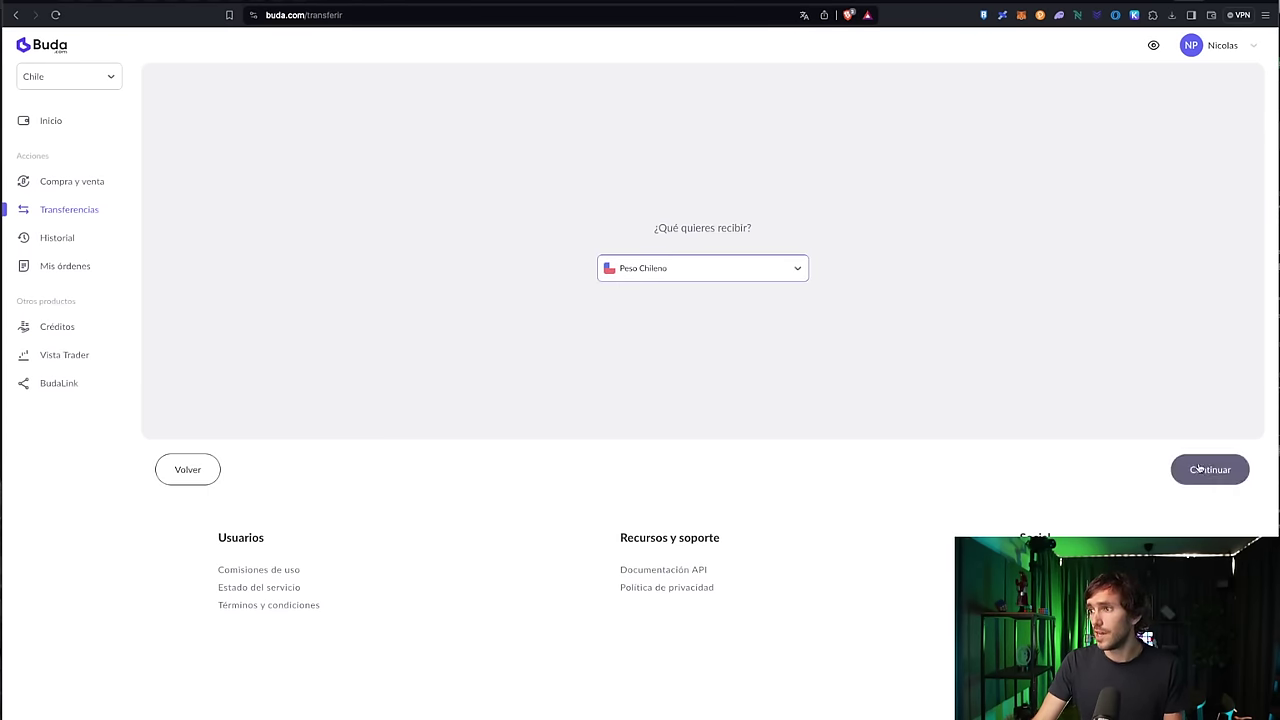
click(1208, 469)
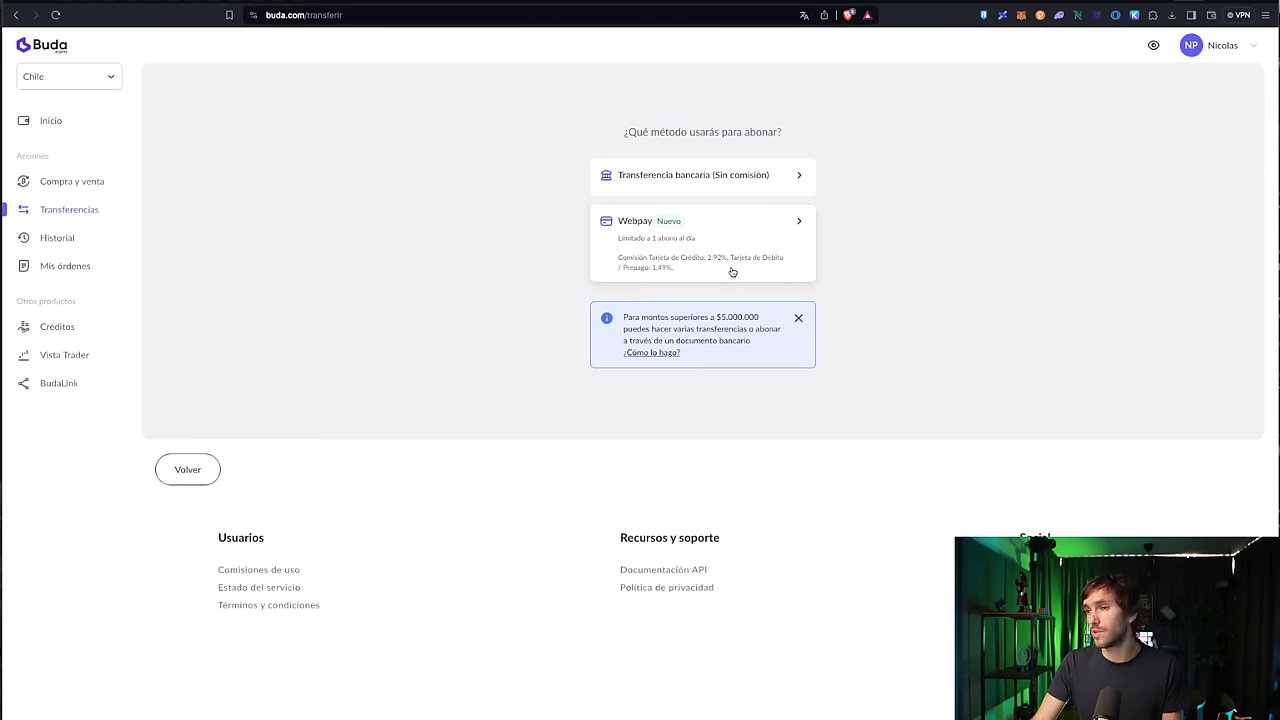
click(733, 177)
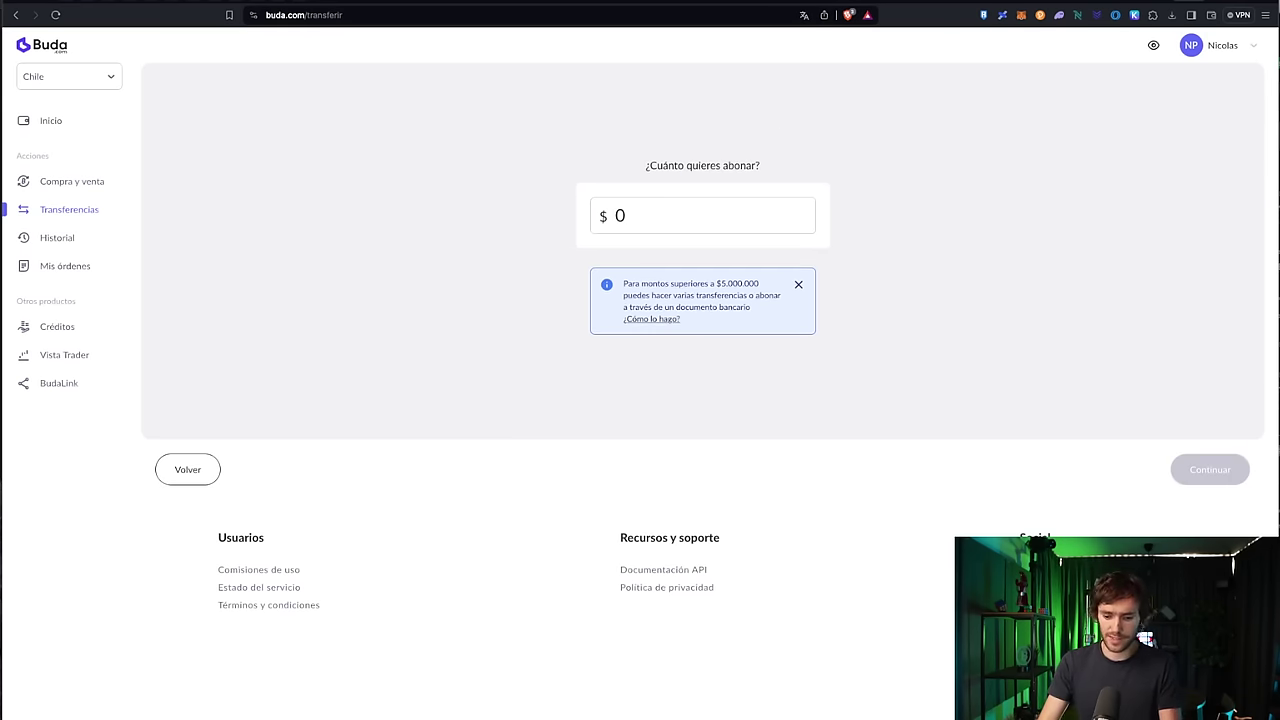
text(1000000)
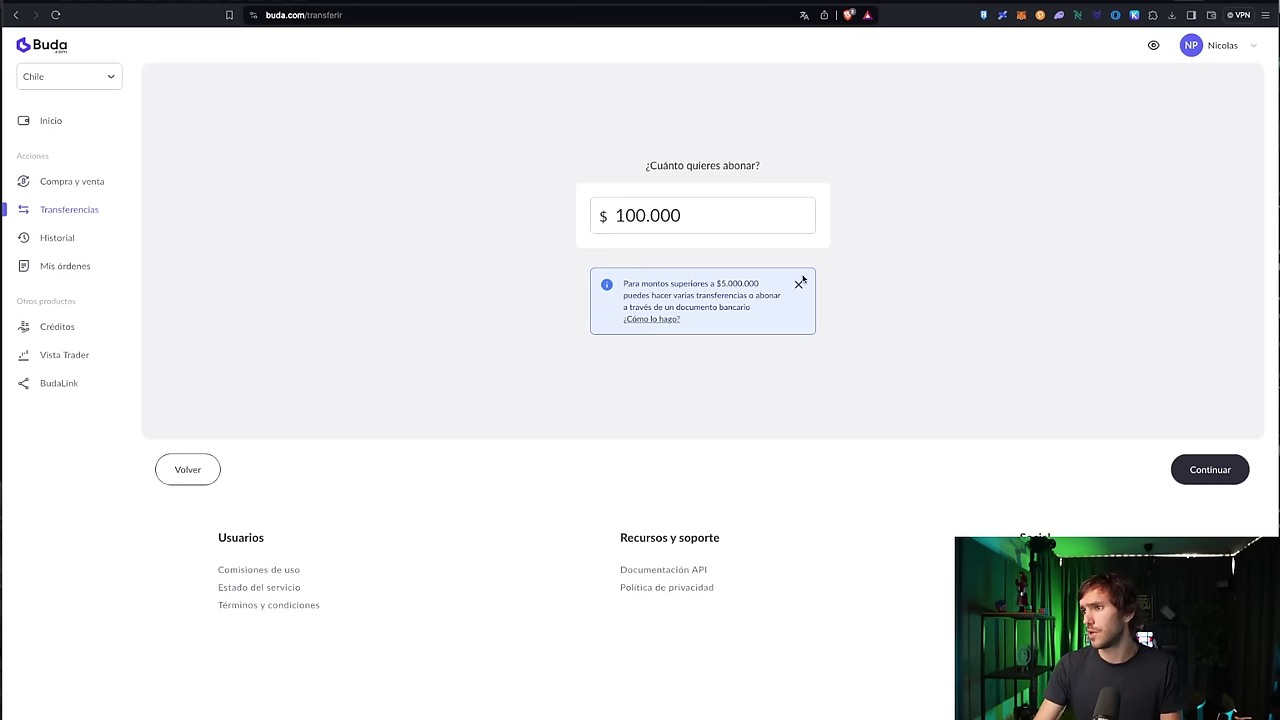
click(1212, 468)
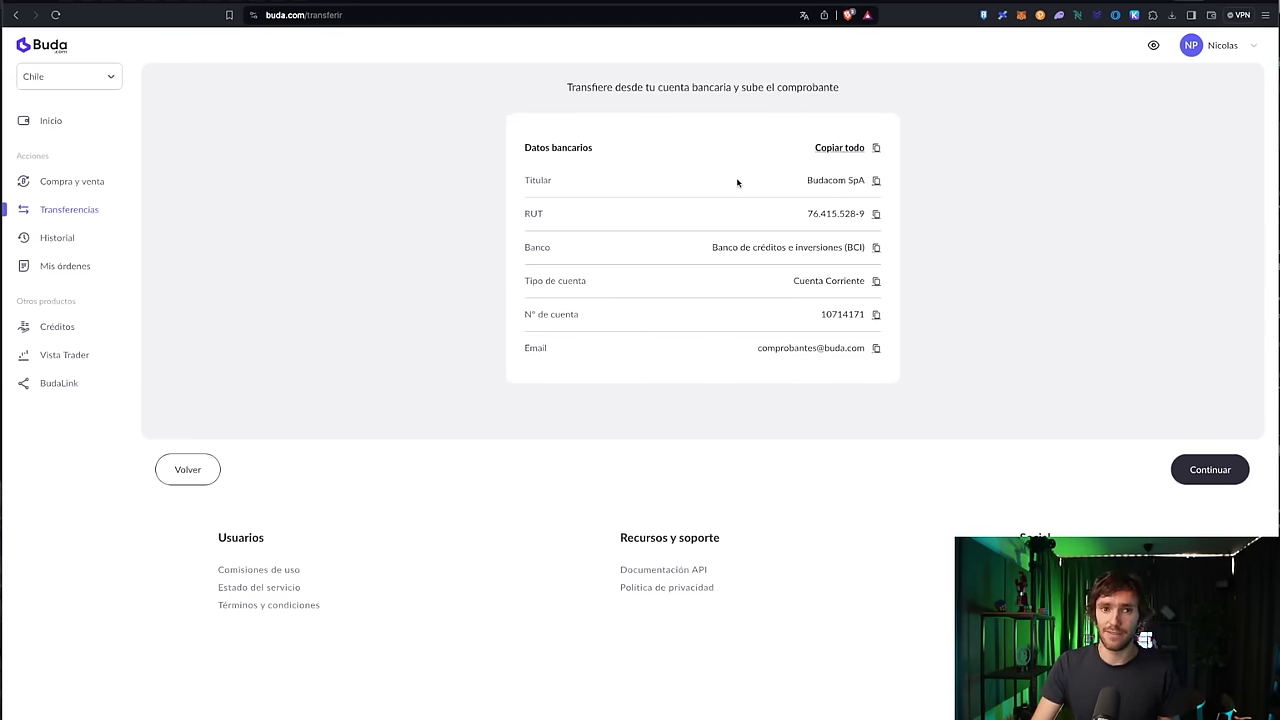
click(1208, 474)
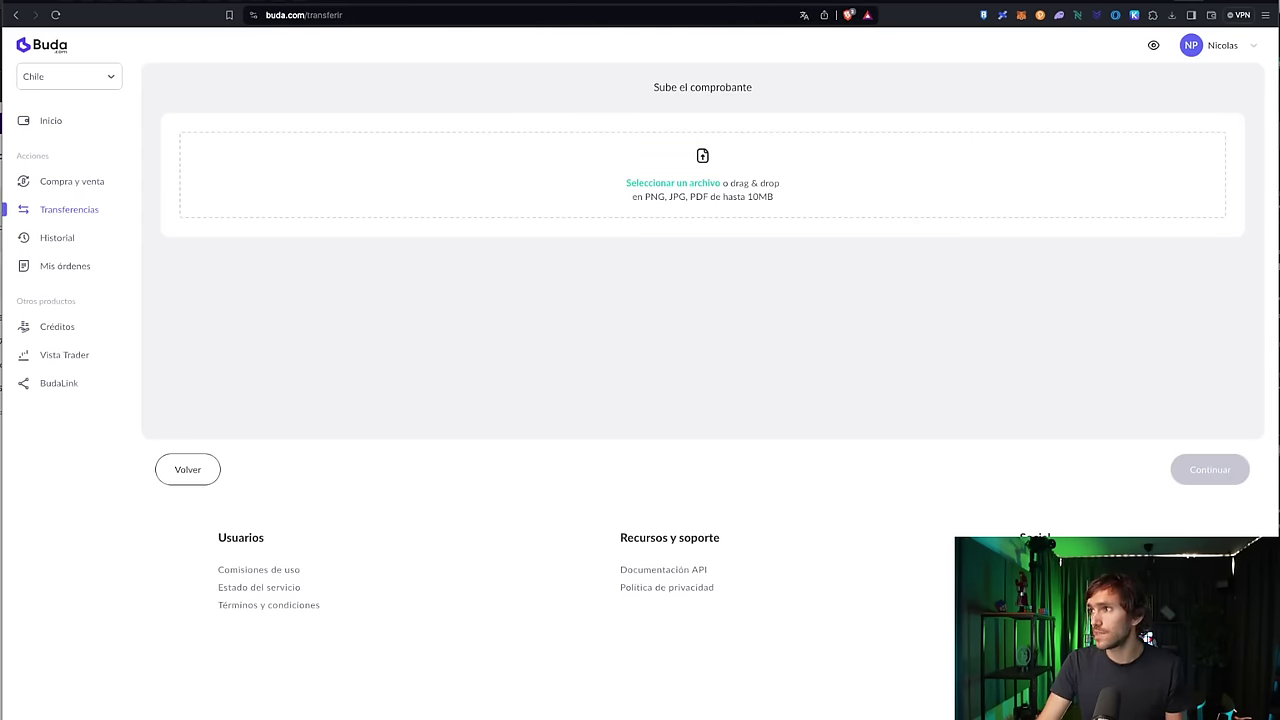
drag(749, 194, 749, 190)
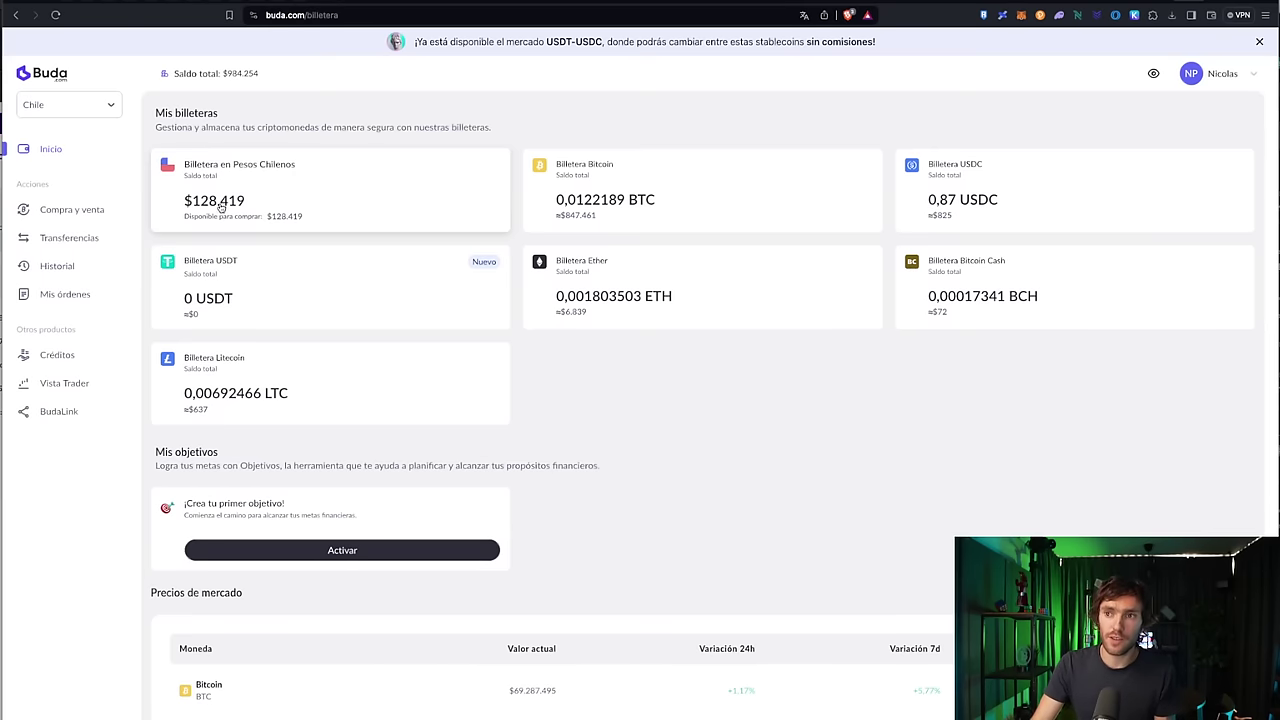
Start a Bitcoin purchase paid from the Billetera CLP peso wallet.
click(60, 210)
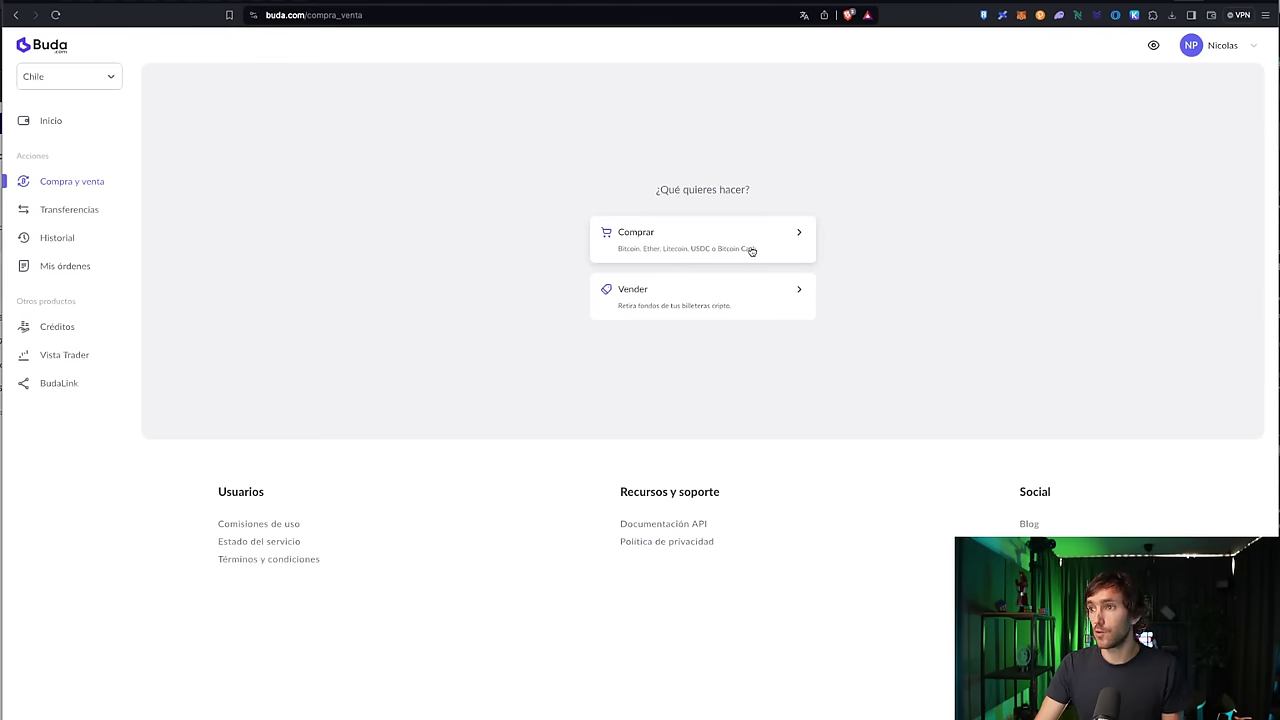
click(704, 248)
click(687, 266)
click(655, 300)
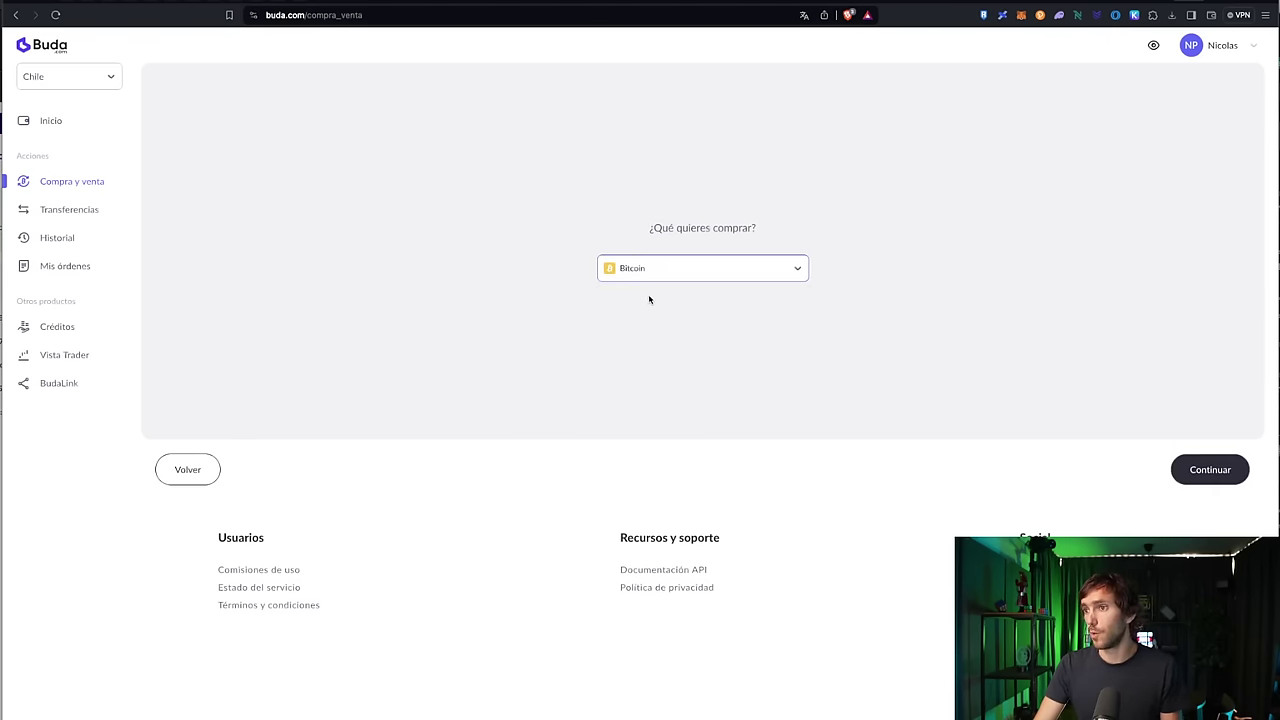
click(1205, 470)
click(695, 272)
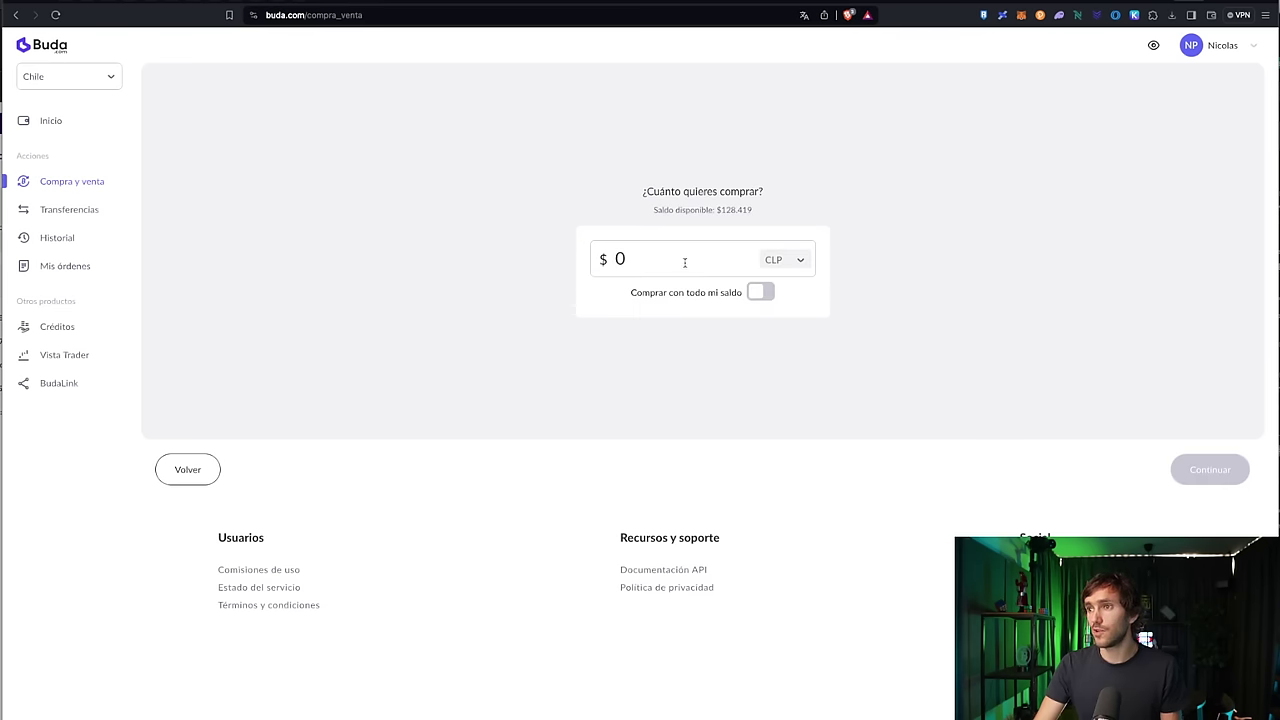
Buy 50000 pesos of Bitcoin into Billetera BTC, then open the BTC/CLP Vista Trader.
click(761, 292)
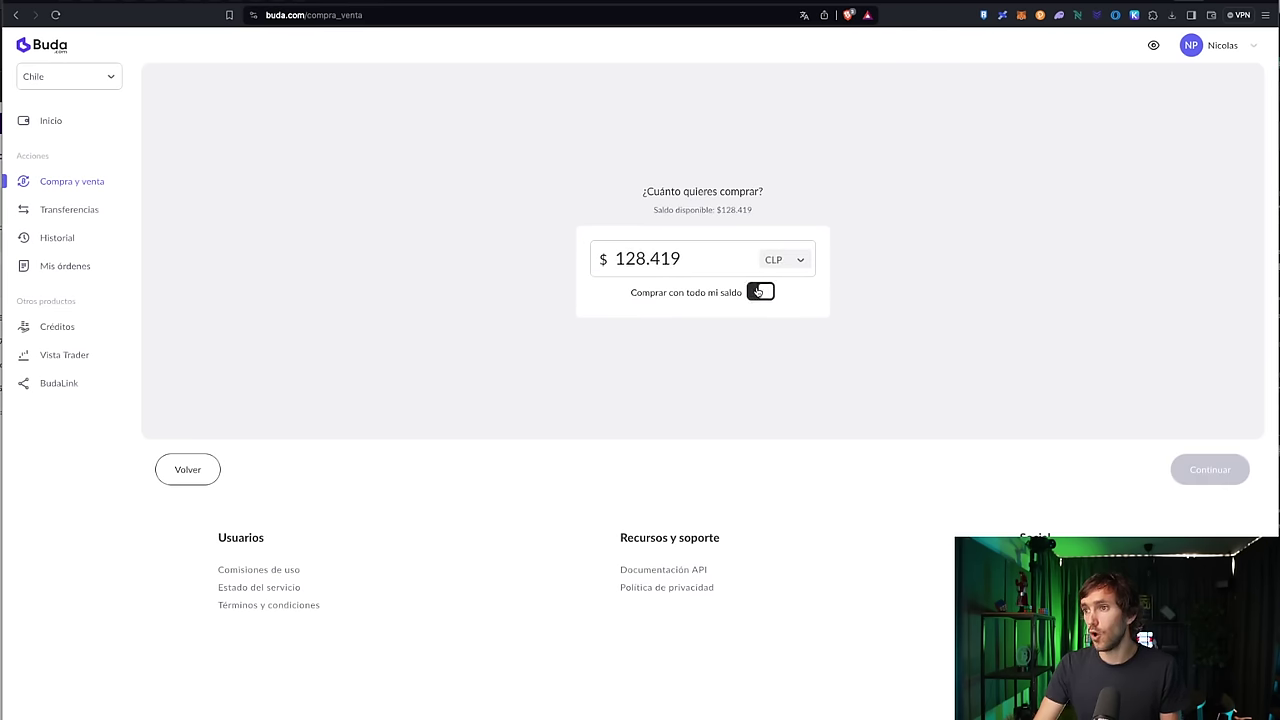
drag(723, 255, 506, 250)
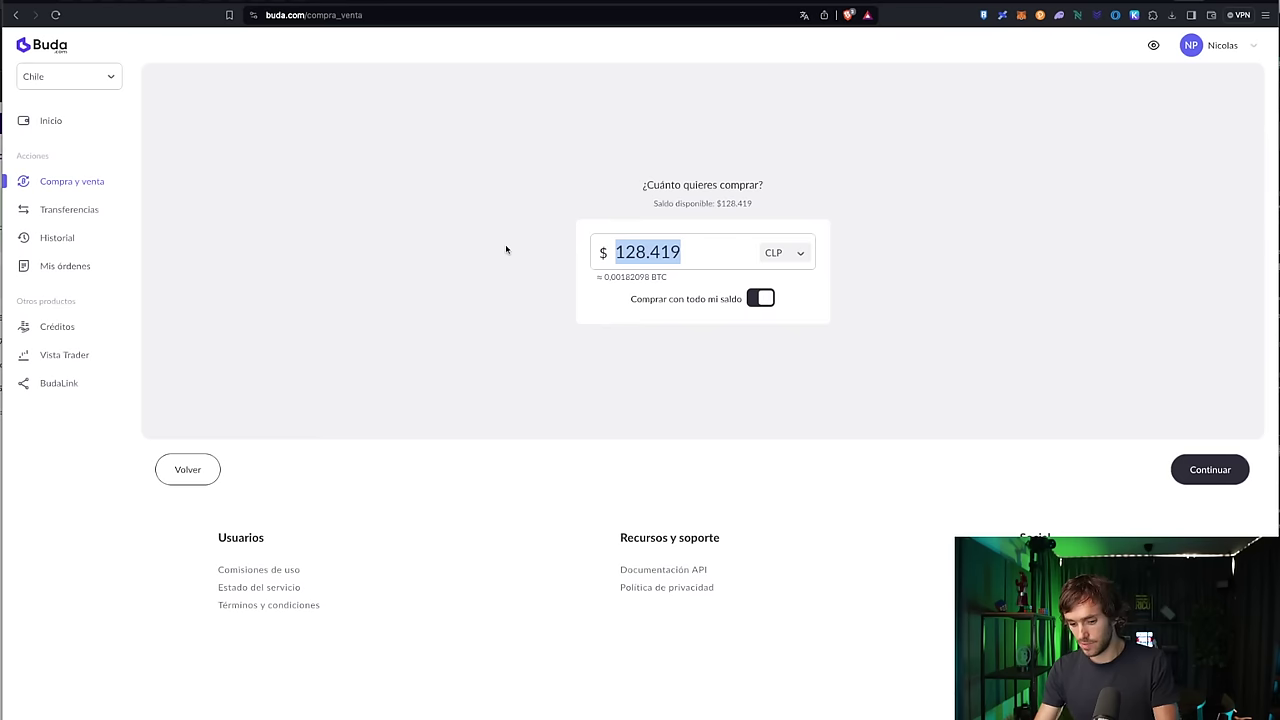
text(500000)
click(1205, 470)
click(687, 262)
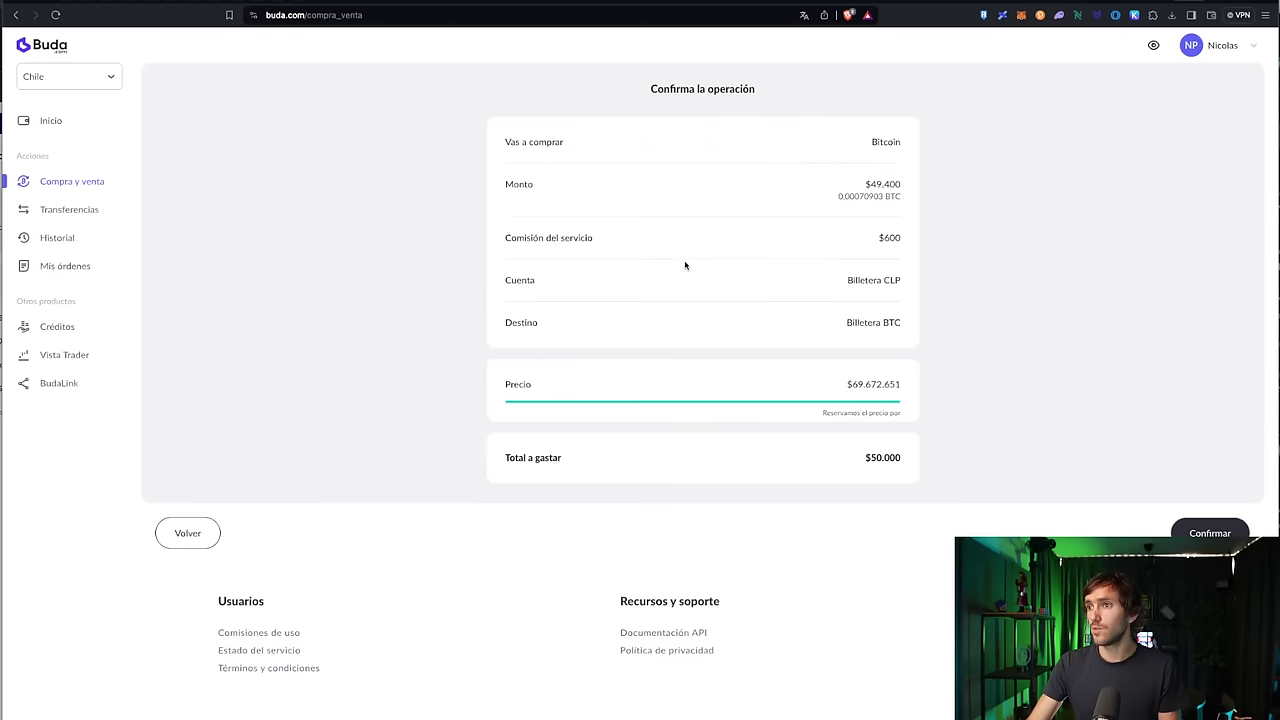
click(1212, 532)
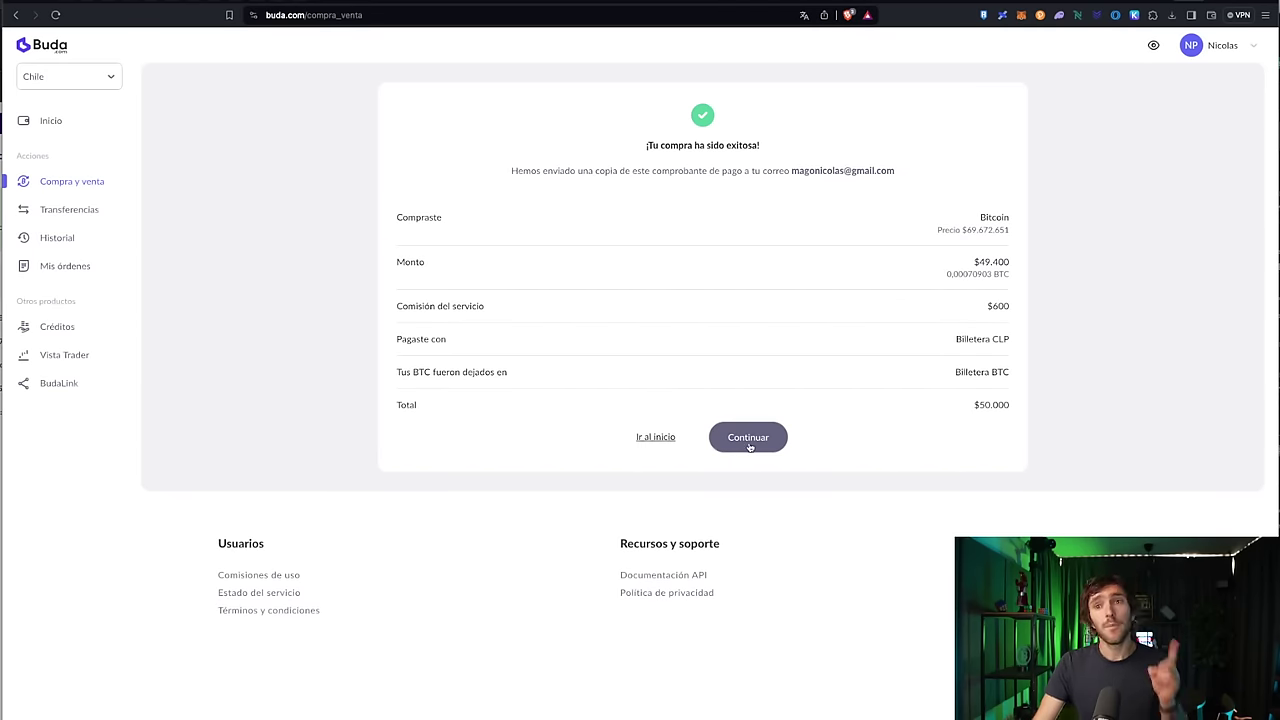
click(752, 444)
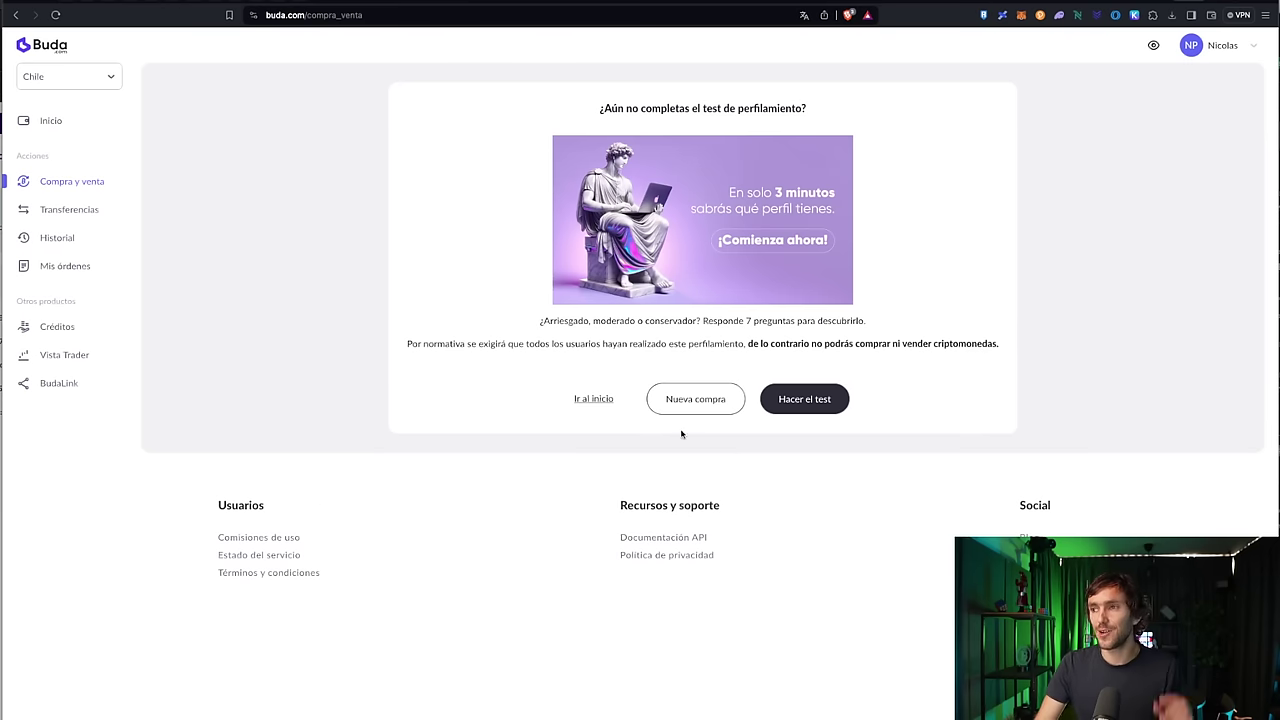
click(72, 358)
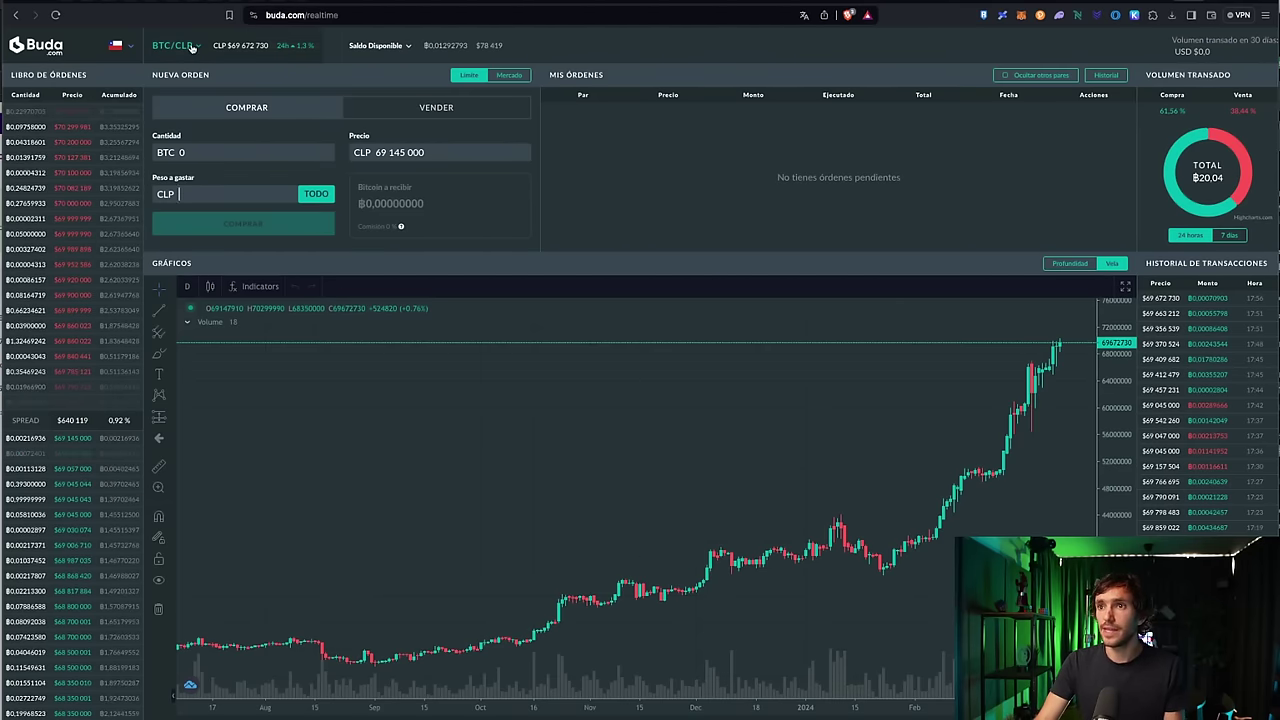
Market-buy BTC/CLP with the entire 78.419 CLP balance and check it in the order history.
click(188, 46)
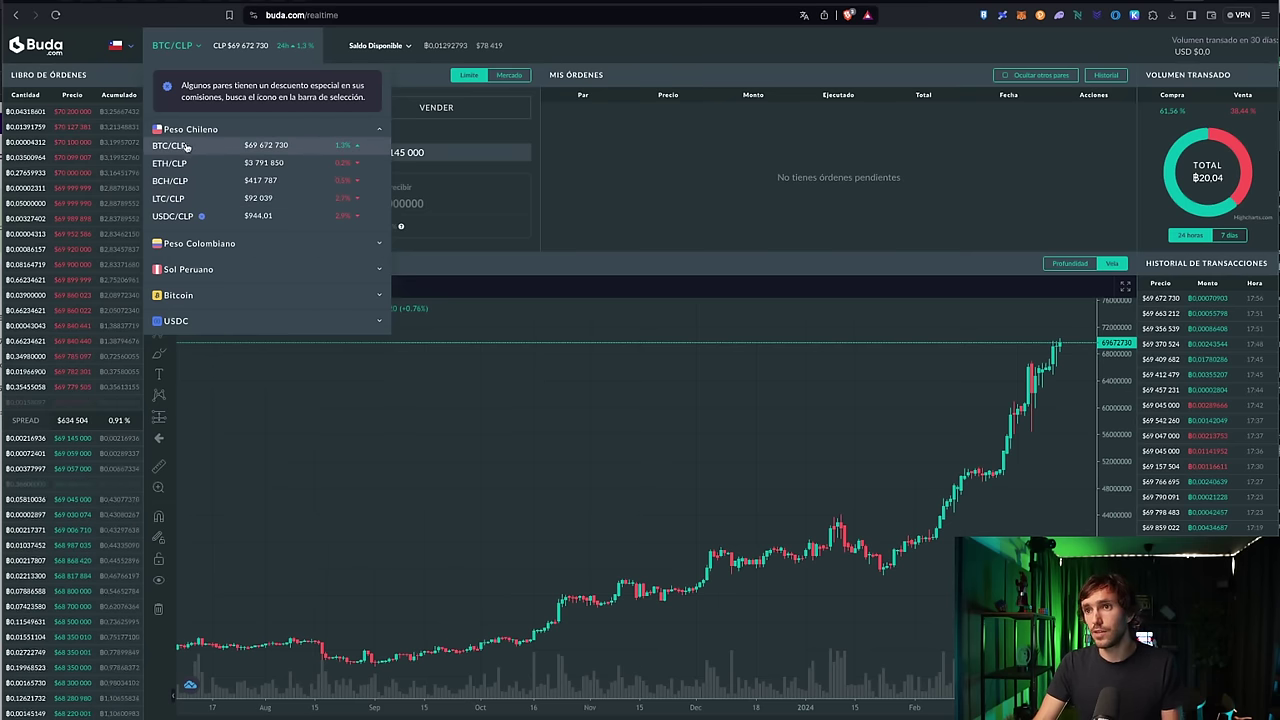
click(185, 146)
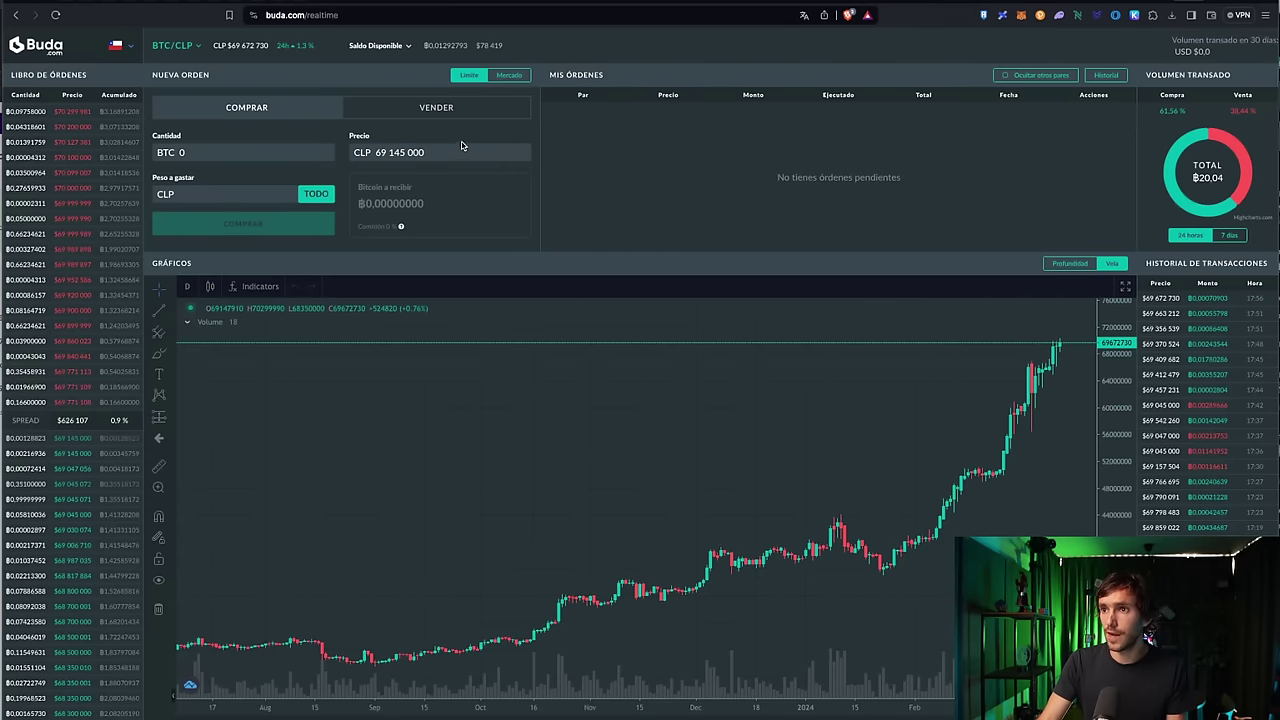
drag(426, 152, 375, 152)
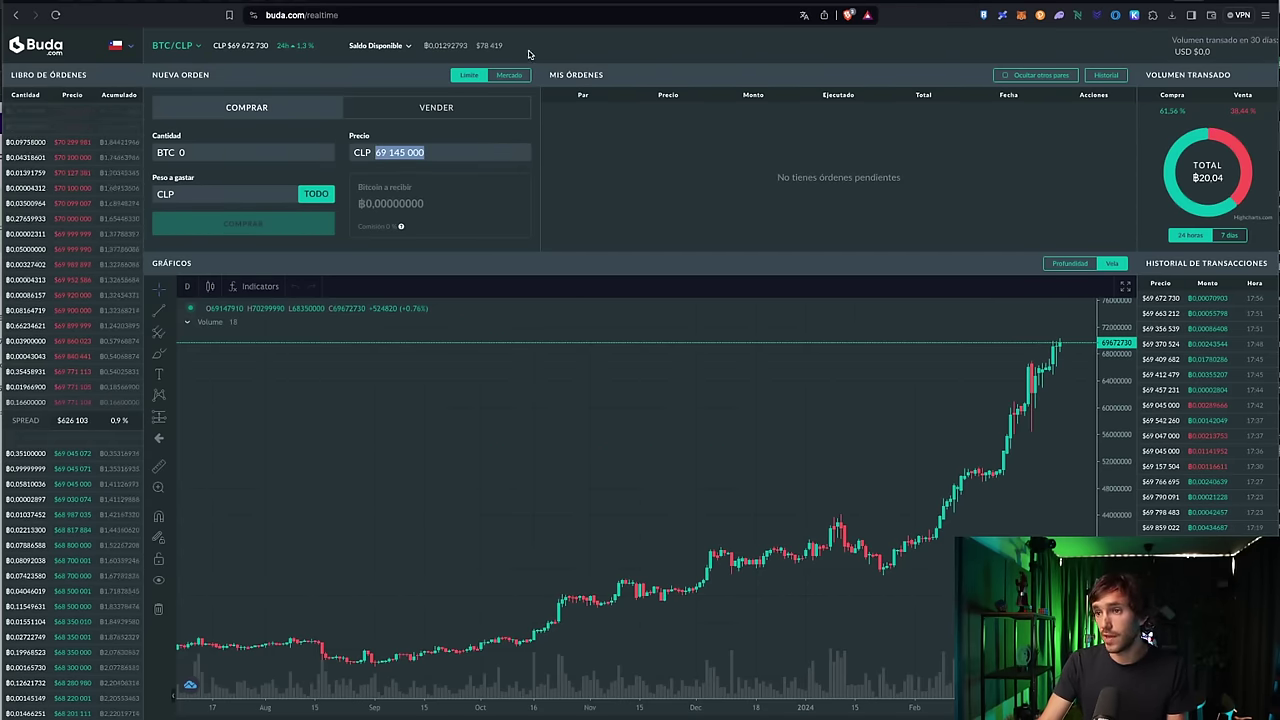
click(509, 75)
scroll(206, 208, down, 1)
click(328, 184)
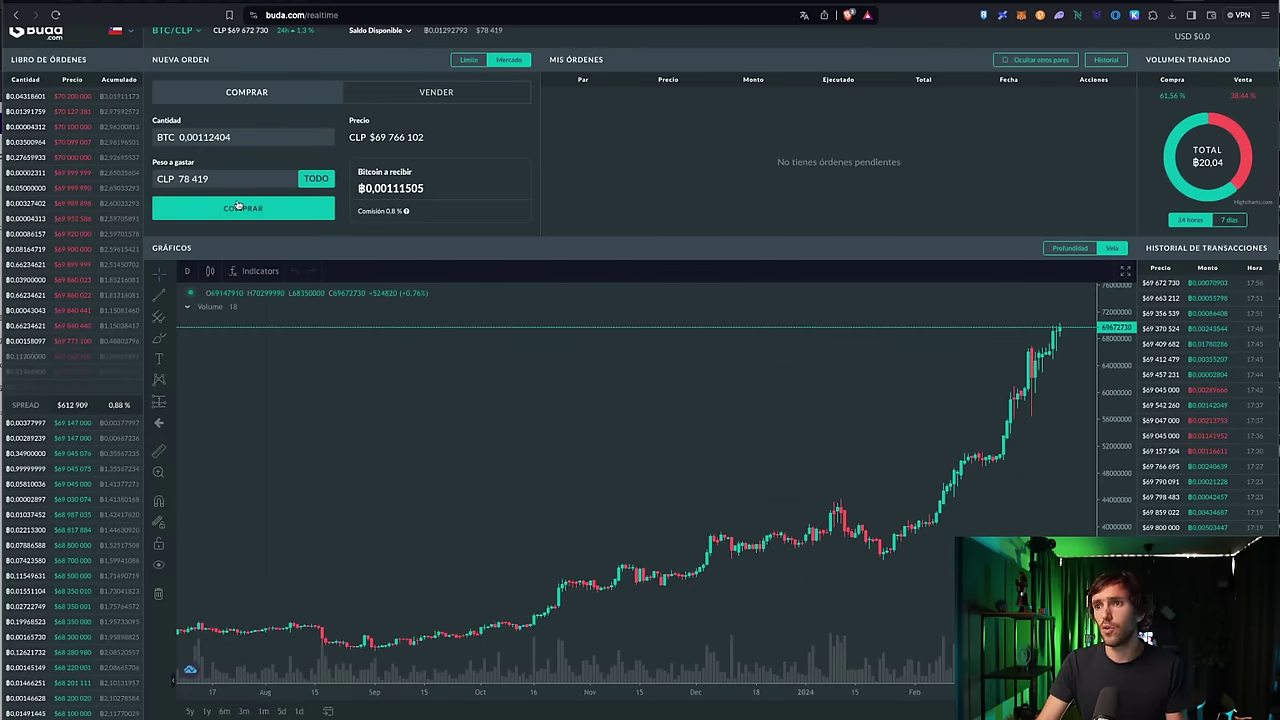
click(248, 209)
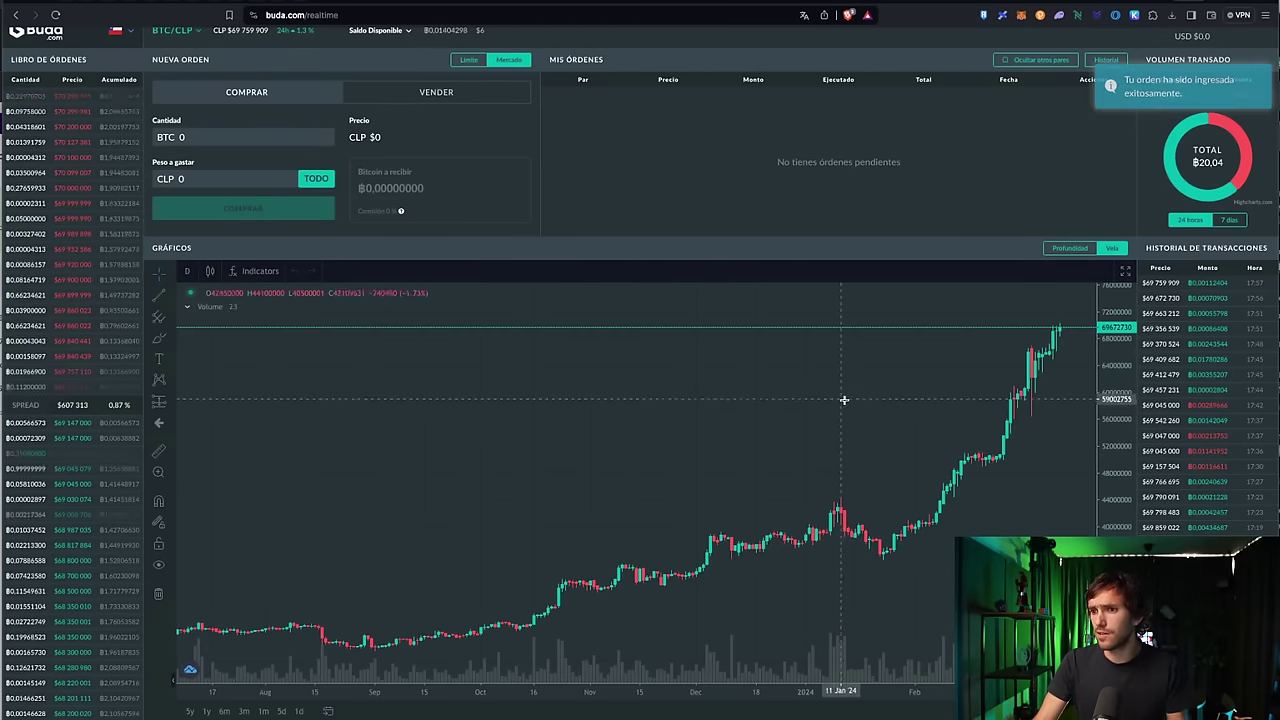
scroll(900, 380, up, 1)
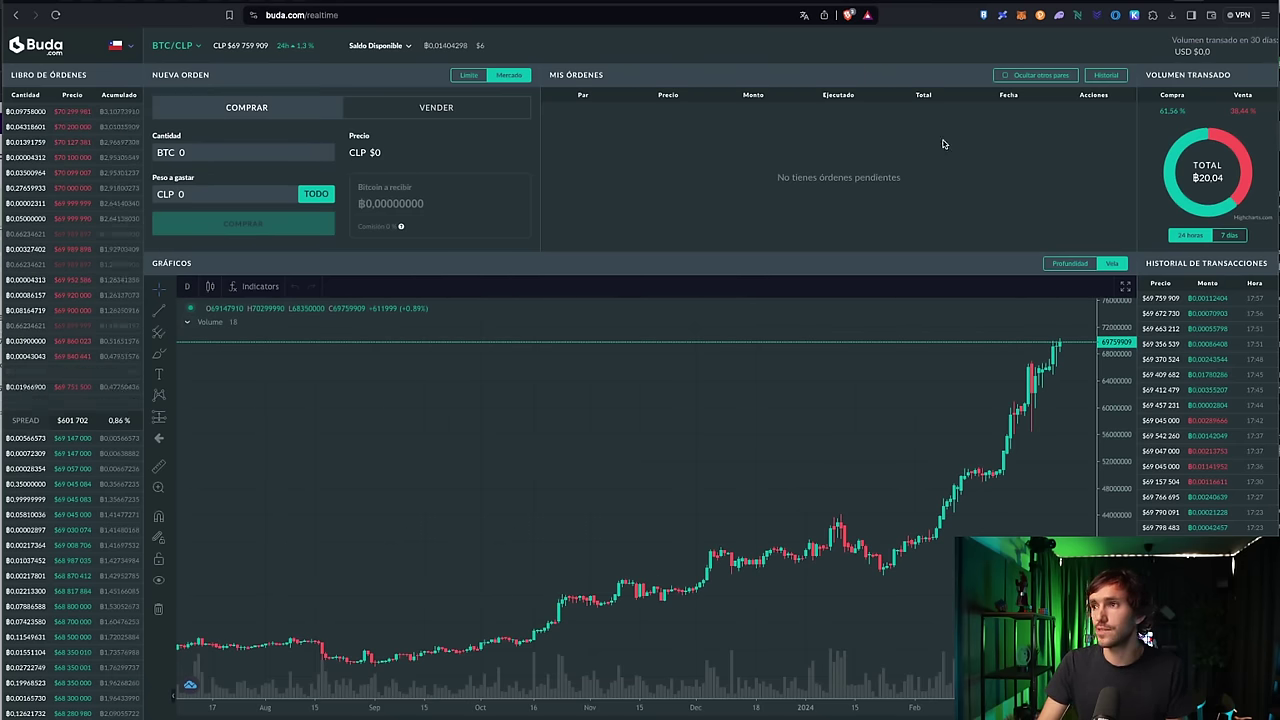
click(1106, 75)
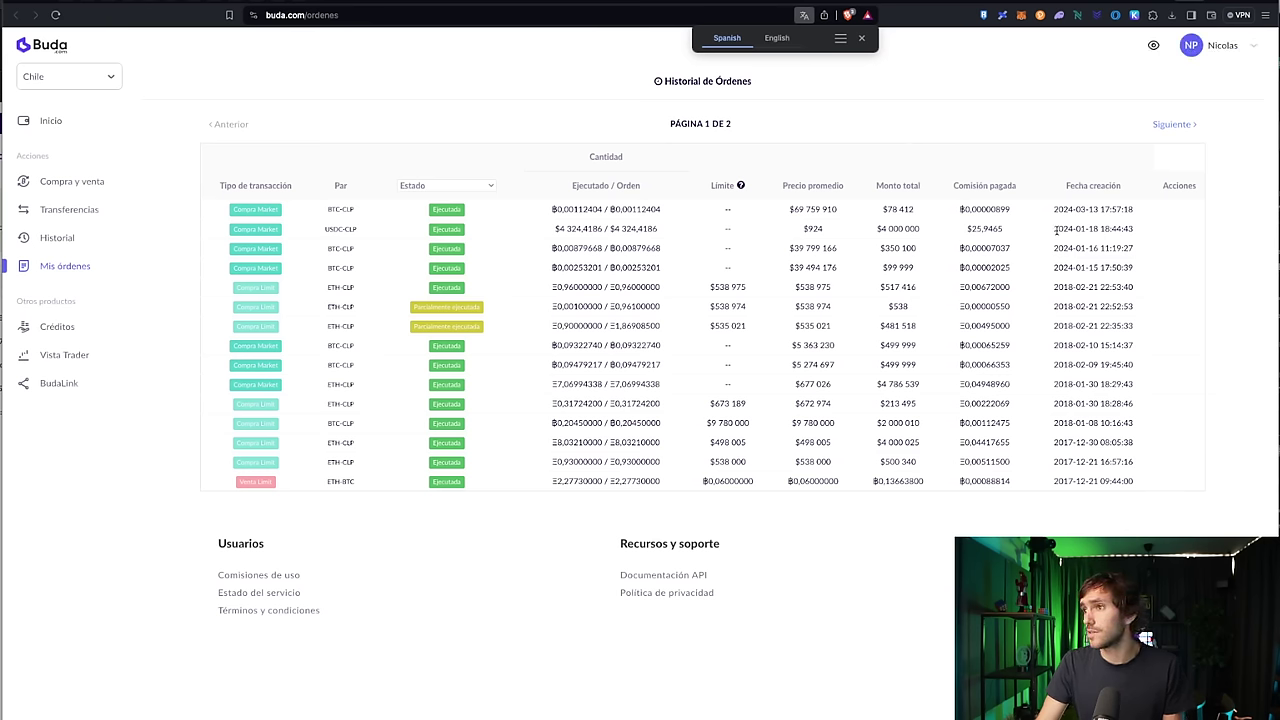
Start a send-out-of-account withdrawal from Buda with USDT selected.
click(51, 121)
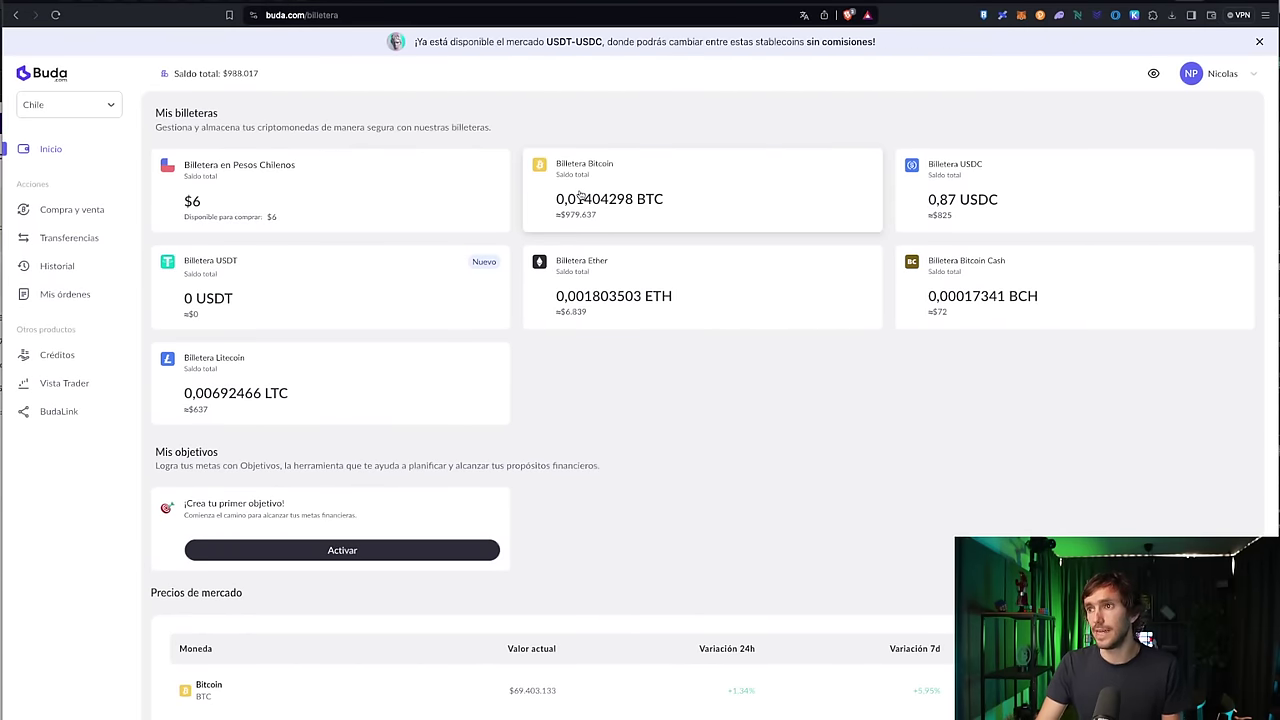
click(77, 245)
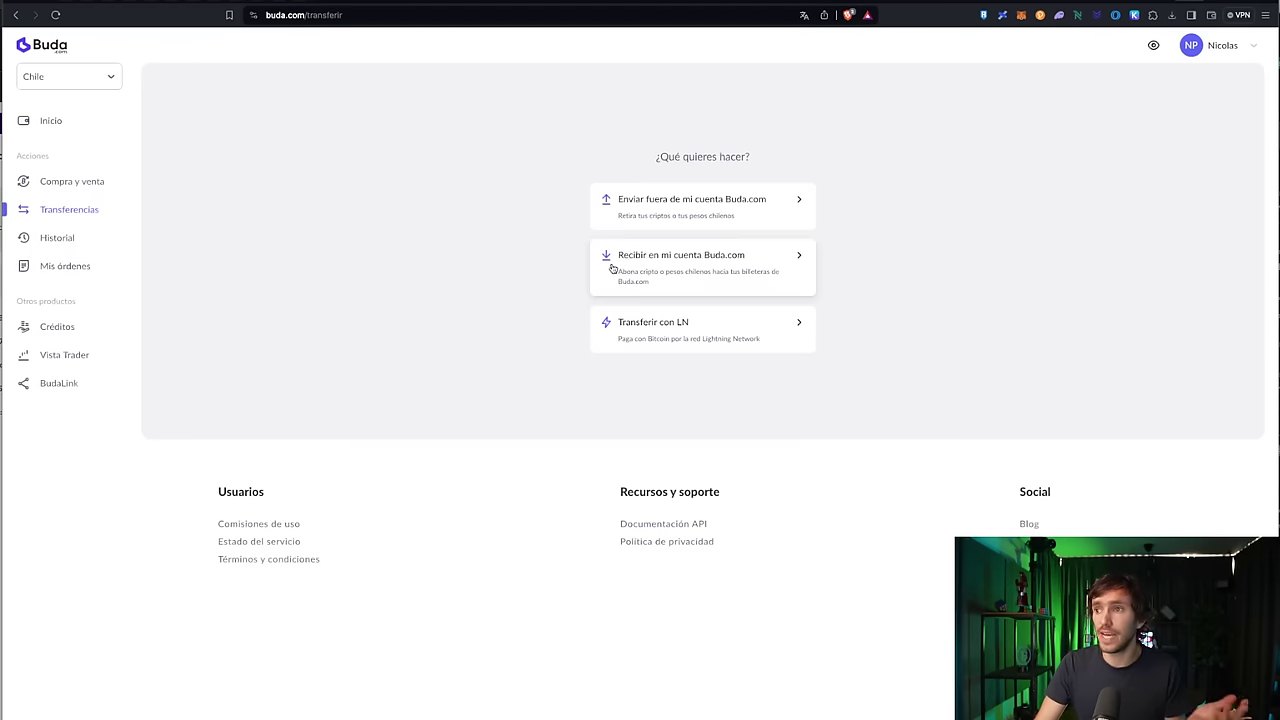
click(702, 216)
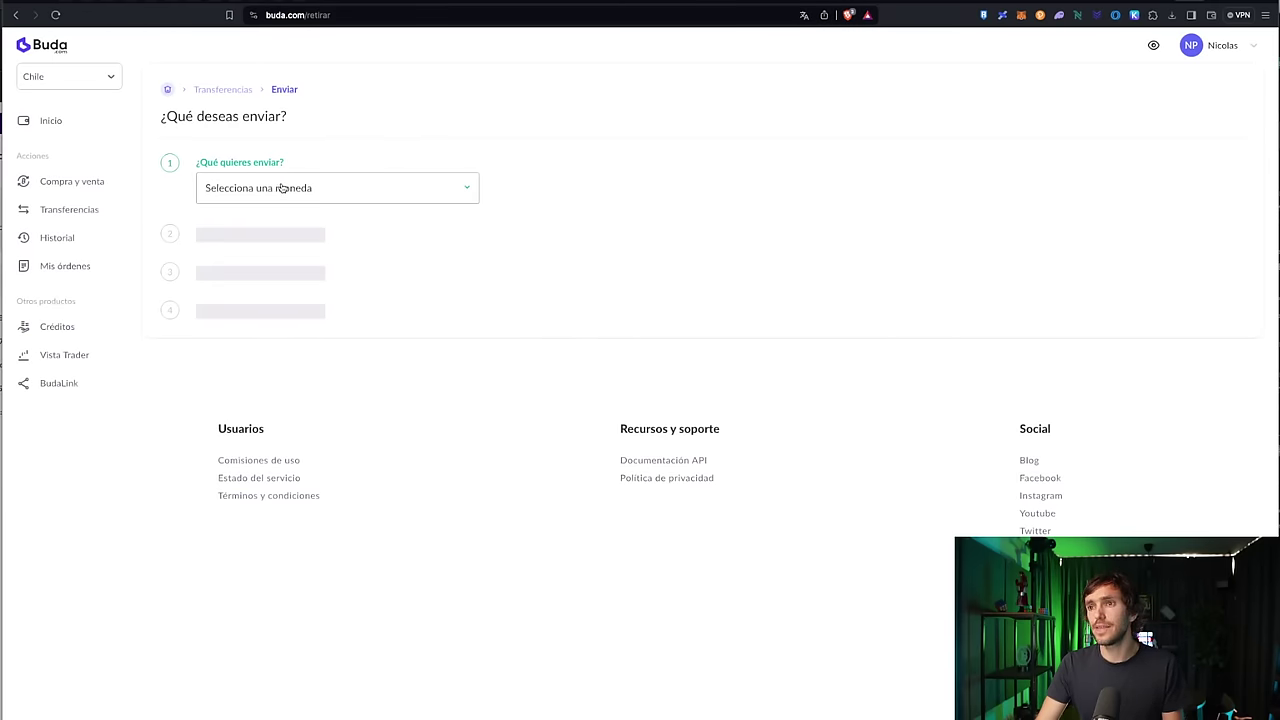
click(280, 188)
scroll(270, 365, down, 2)
click(253, 391)
click(304, 256)
Change the withdrawal currency to BTC - Bitcoin, then go to the Binance P2P tab.
click(287, 182)
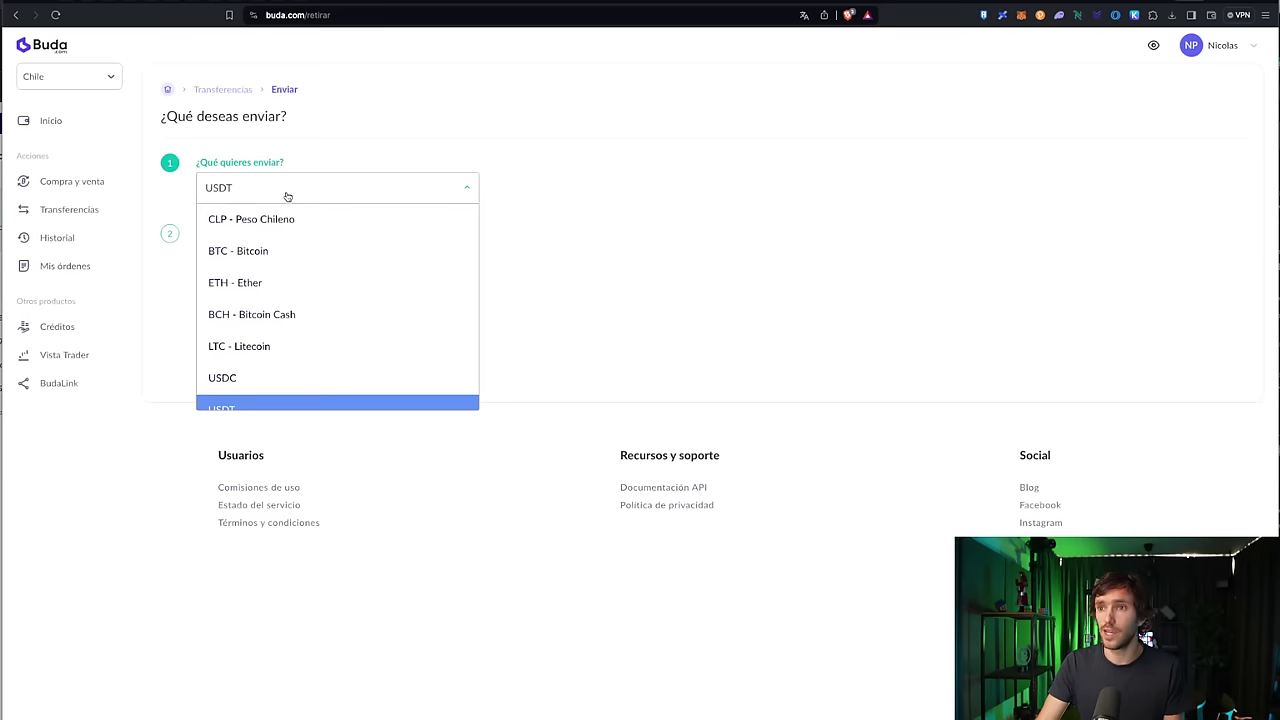
click(284, 250)
click(258, 258)
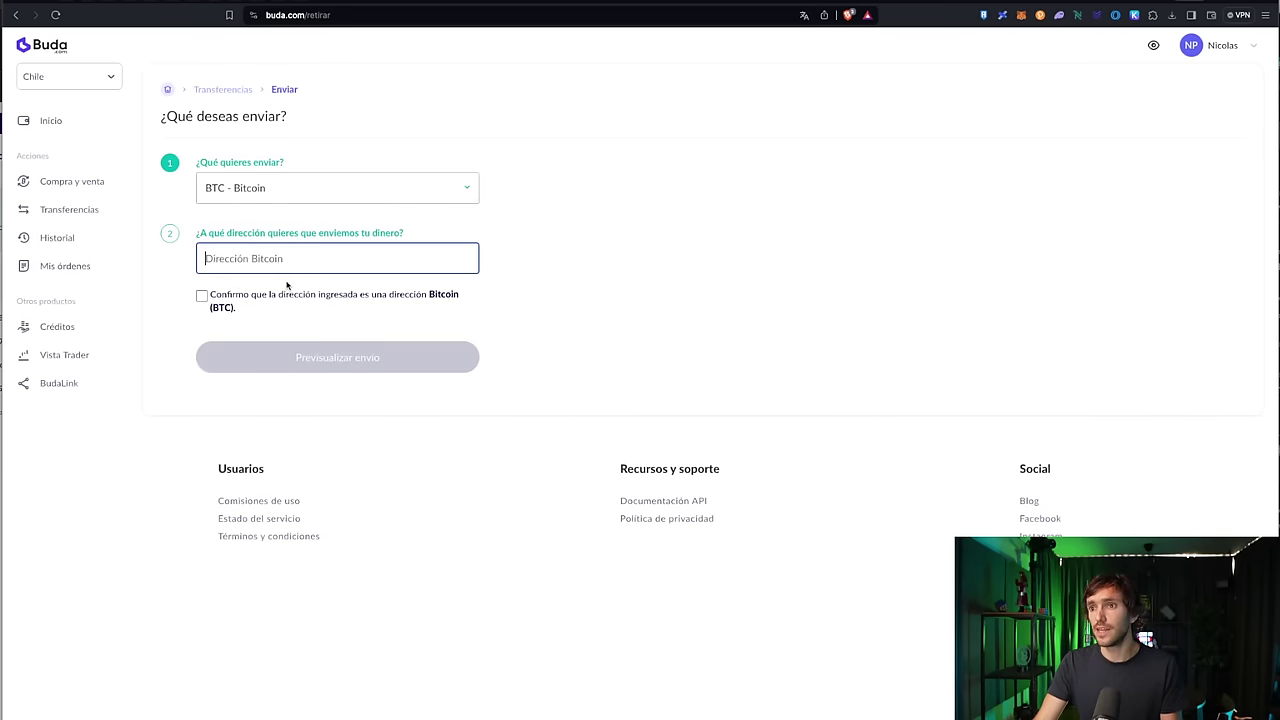
click(195, 2)
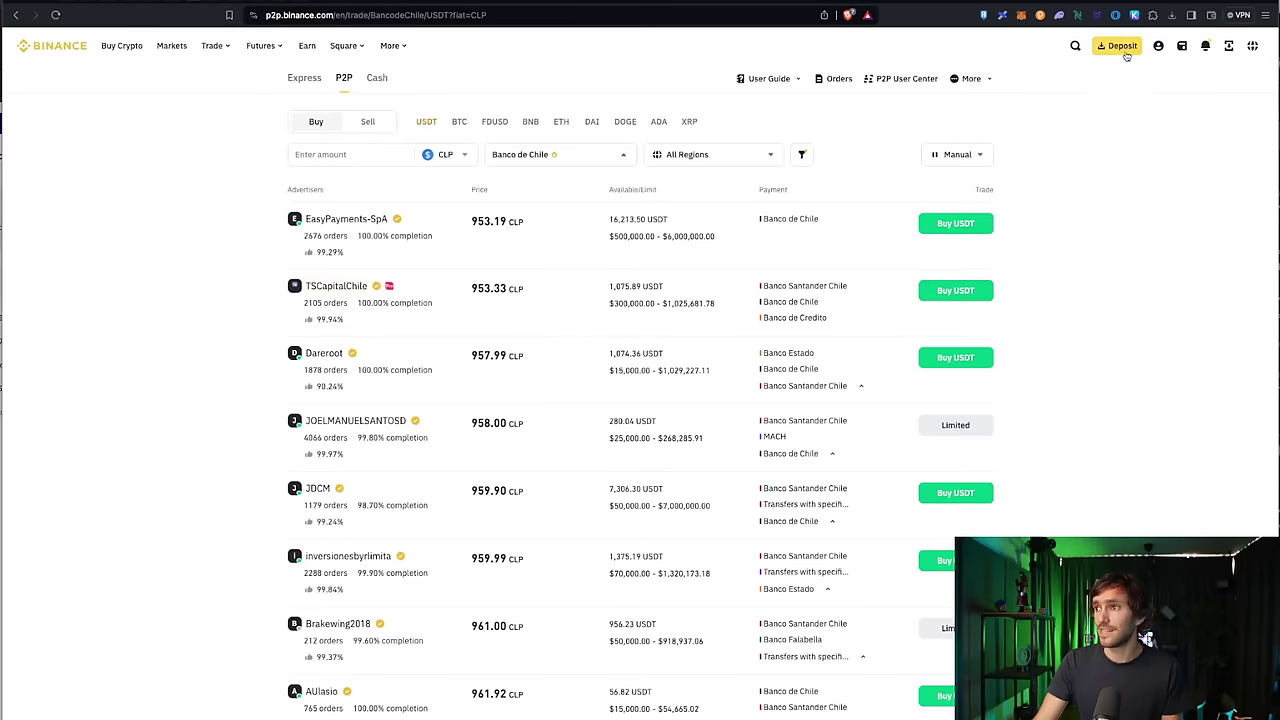
Open Binance's Deposit Crypto page and select BTC as the coin.
click(1122, 47)
click(1128, 130)
click(412, 117)
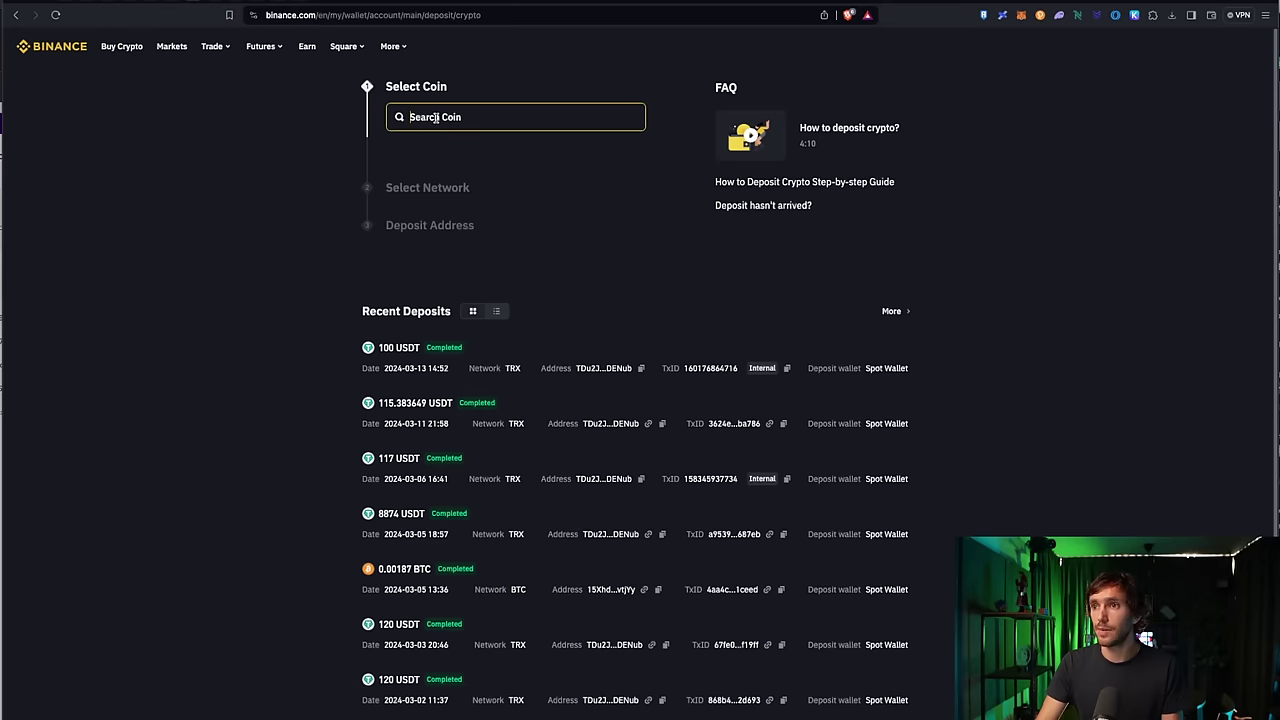
text(btc)
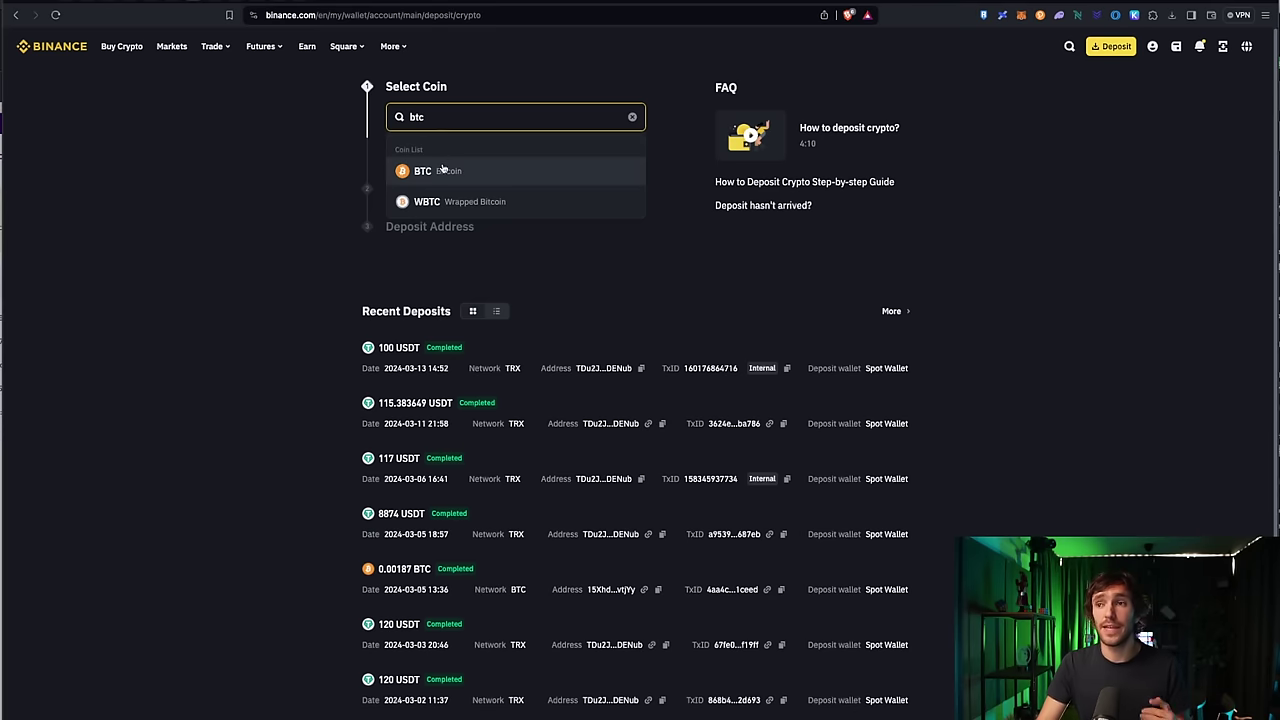
click(443, 170)
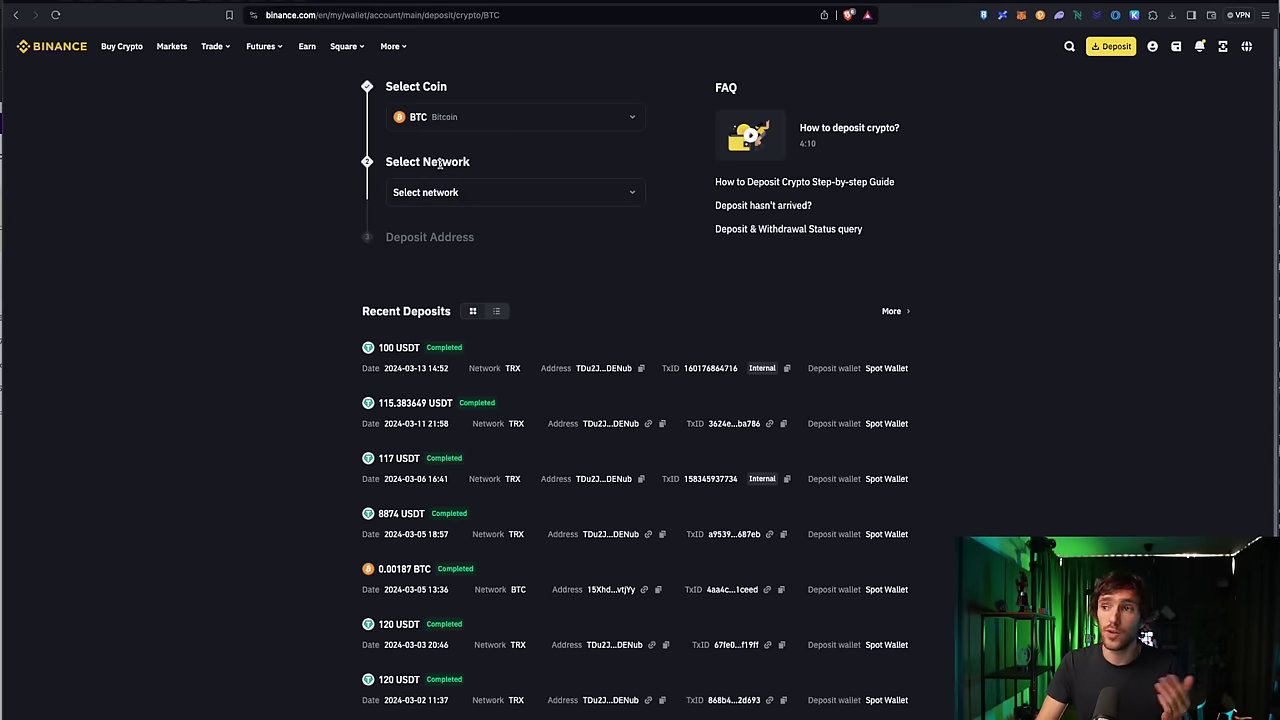
Copy the BTC deposit address on the native BTC network and return to the Buda tab.
click(455, 193)
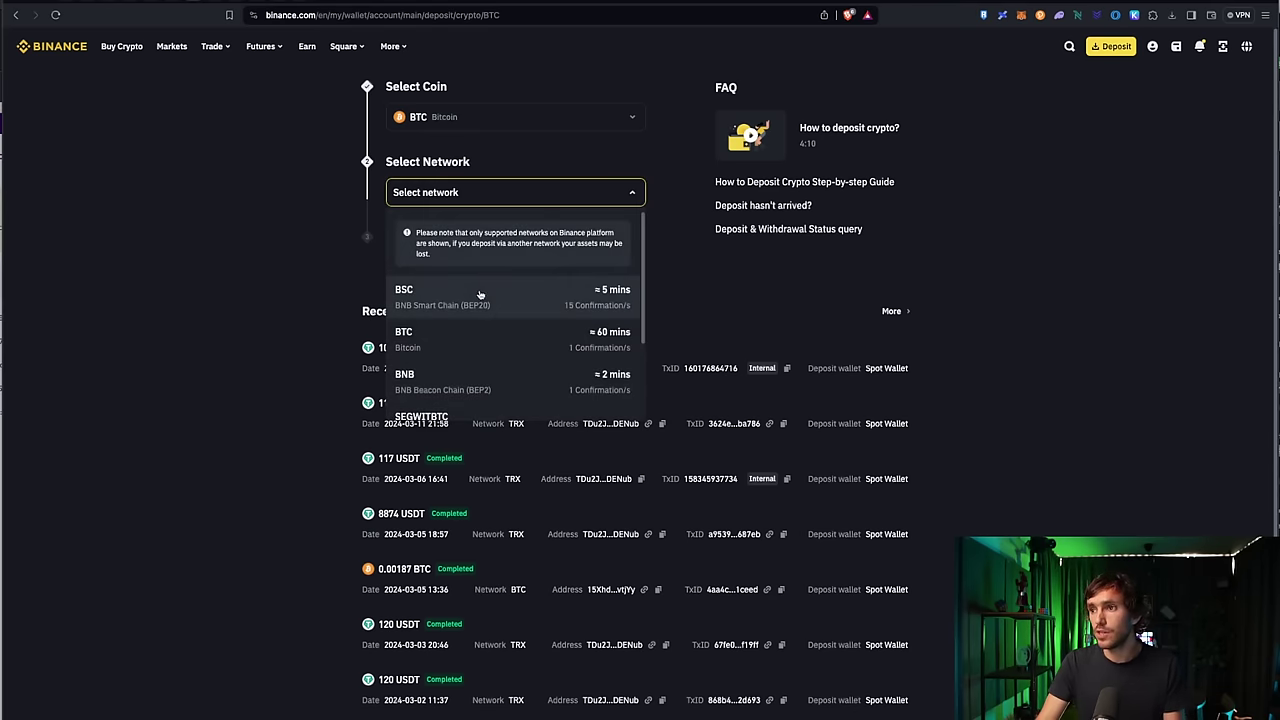
click(480, 295)
click(488, 198)
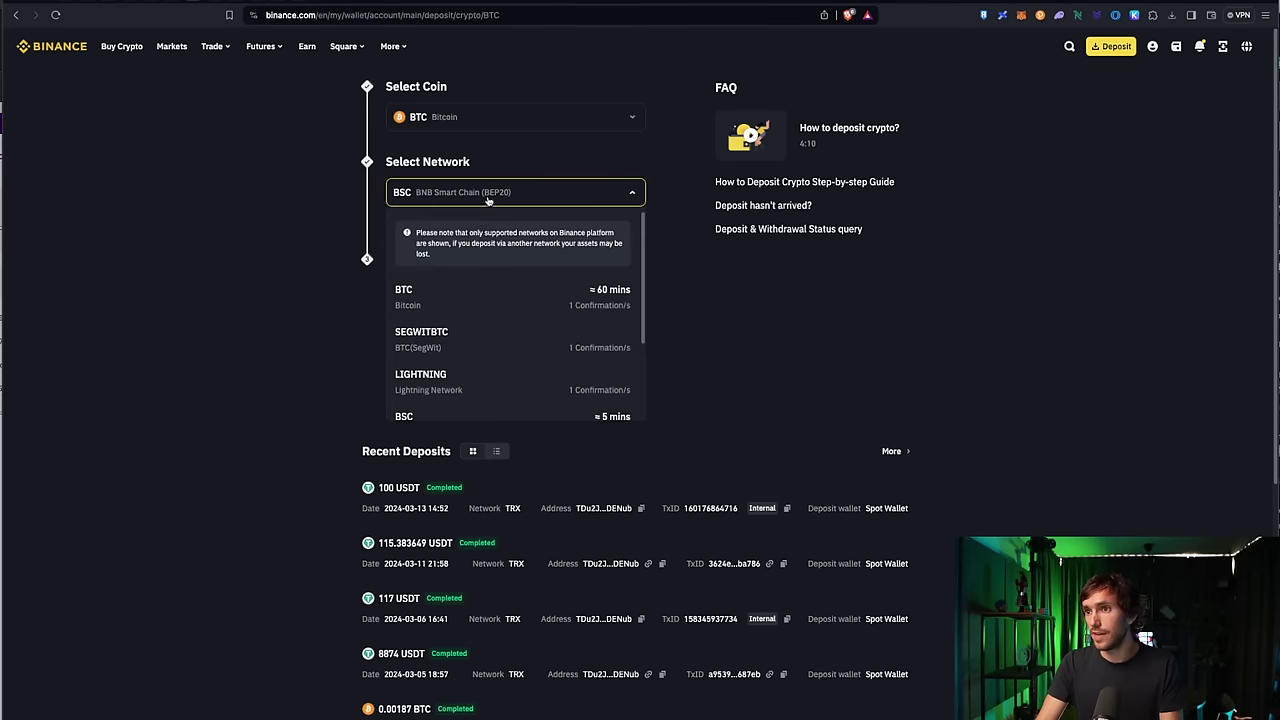
scroll(478, 366, down, 2)
scroll(492, 285, down, 2)
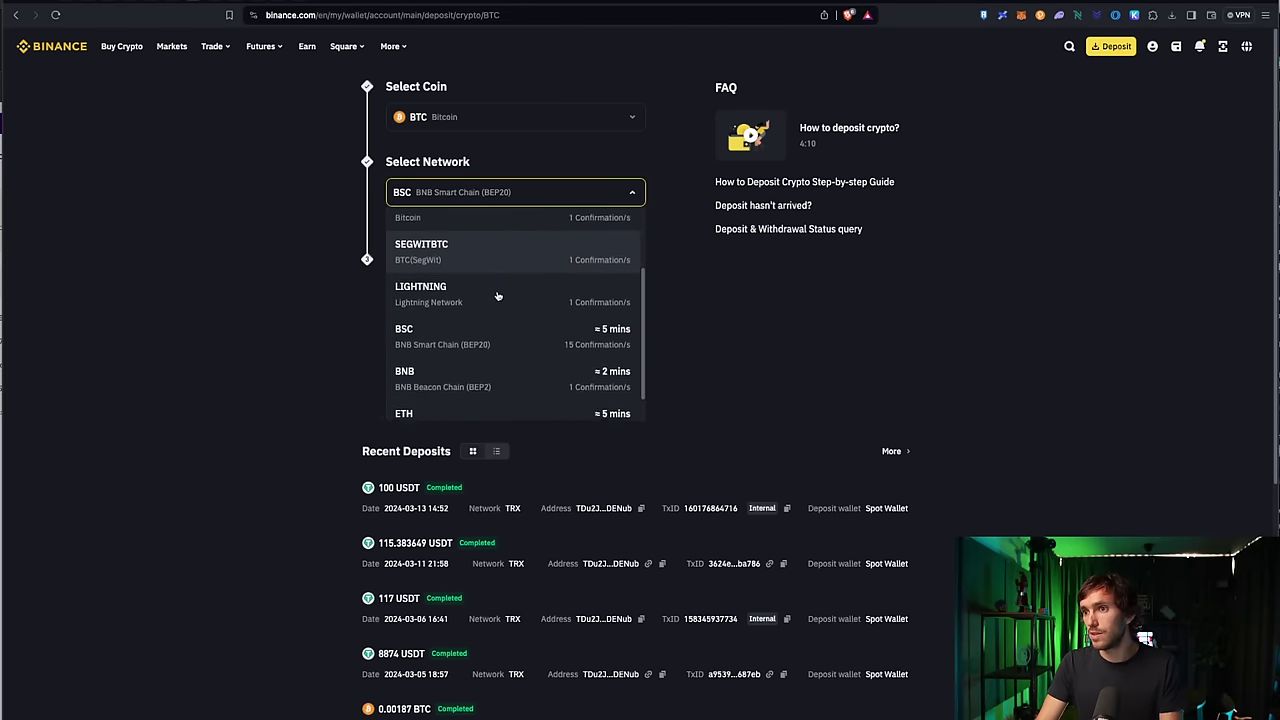
scroll(497, 295, up, 3)
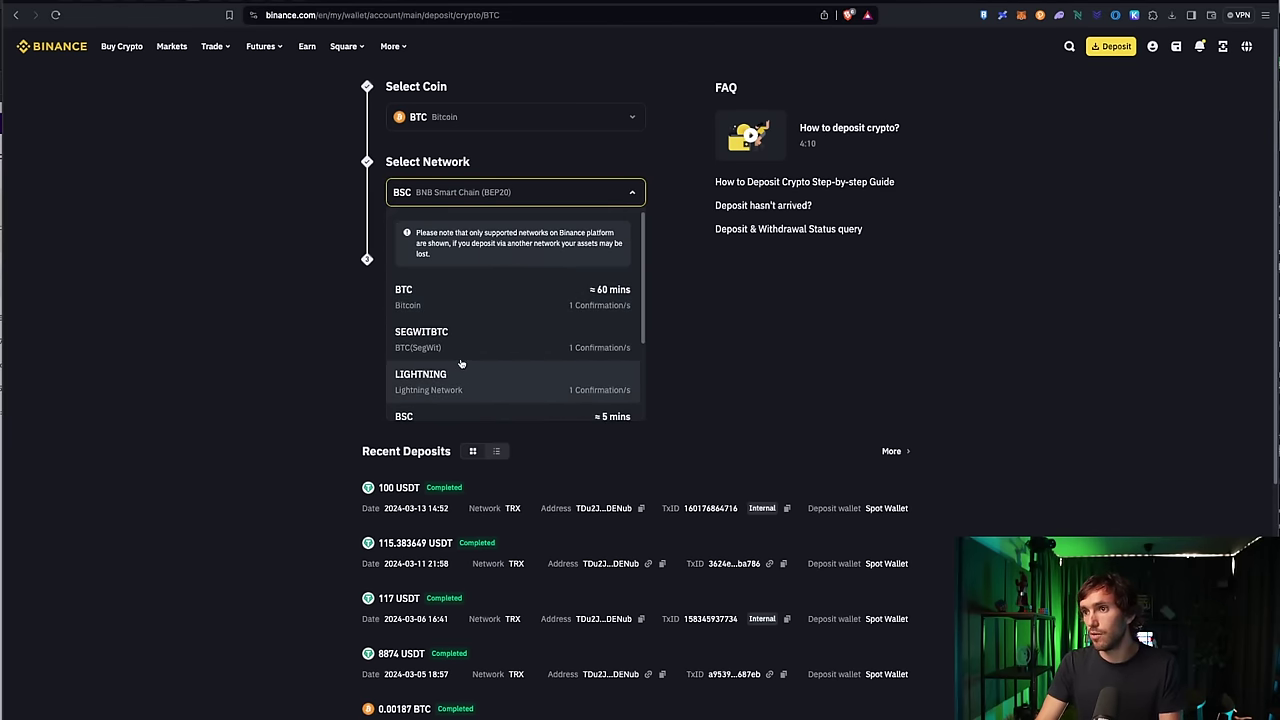
click(447, 296)
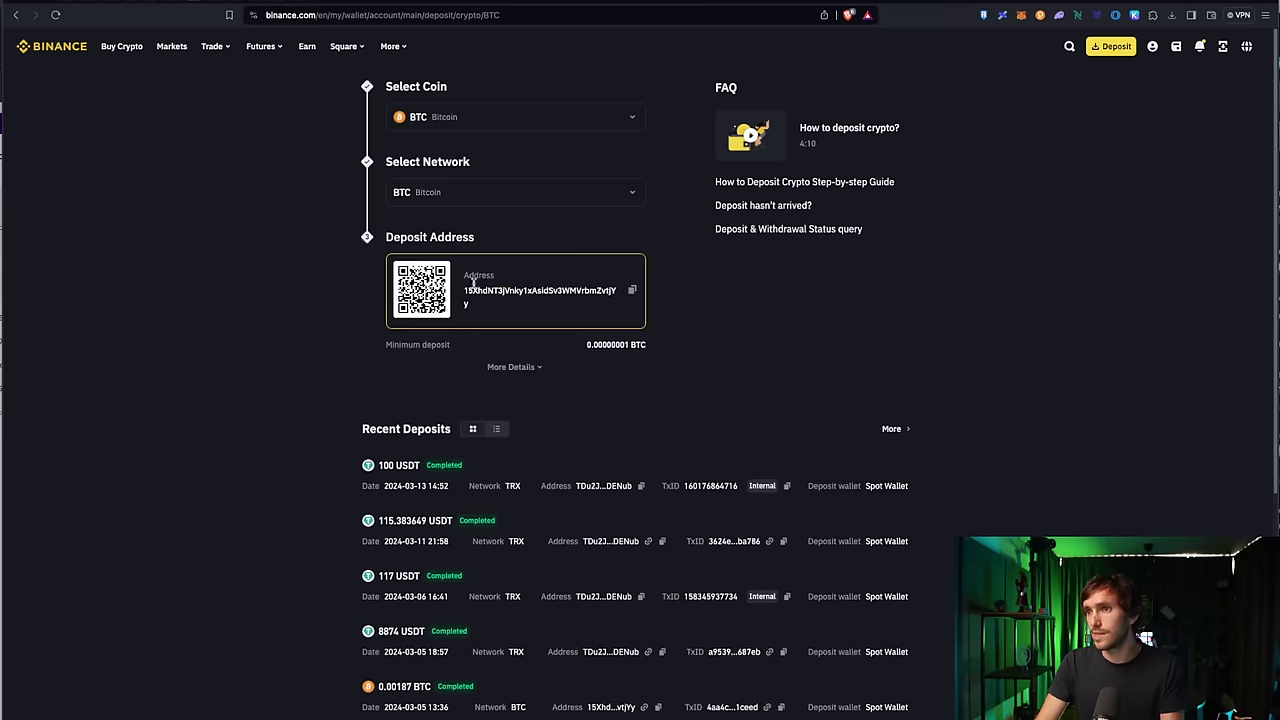
click(631, 290)
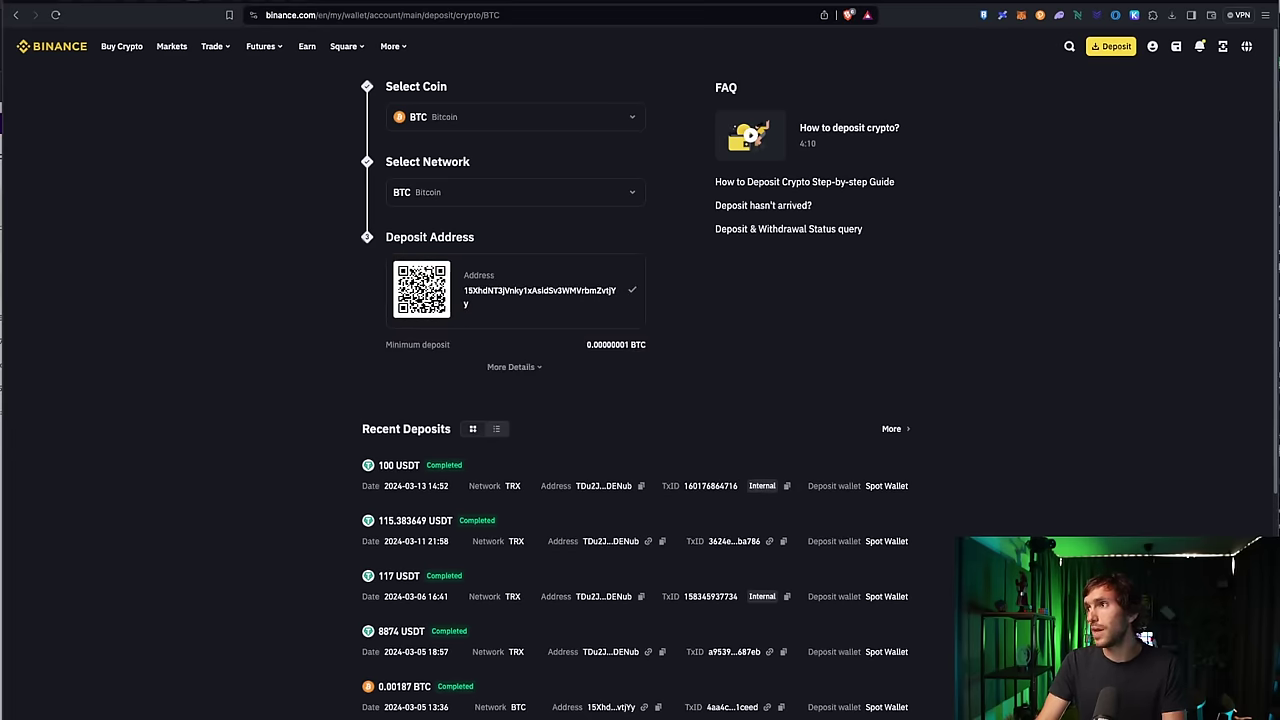
key(ctrl+Tab)
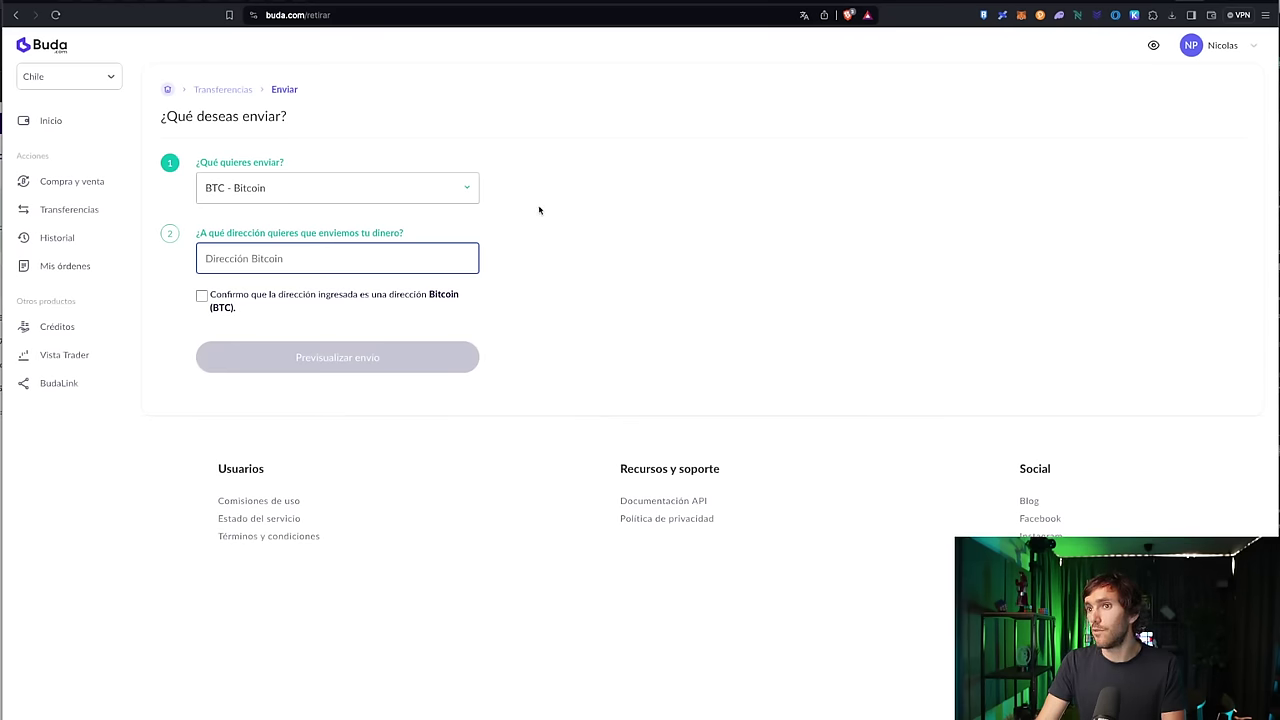
Paste and confirm the Binance address, choose Bitcoin (nativa), and send the maximum 0.01386298 BTC.
key(ctrl+v)
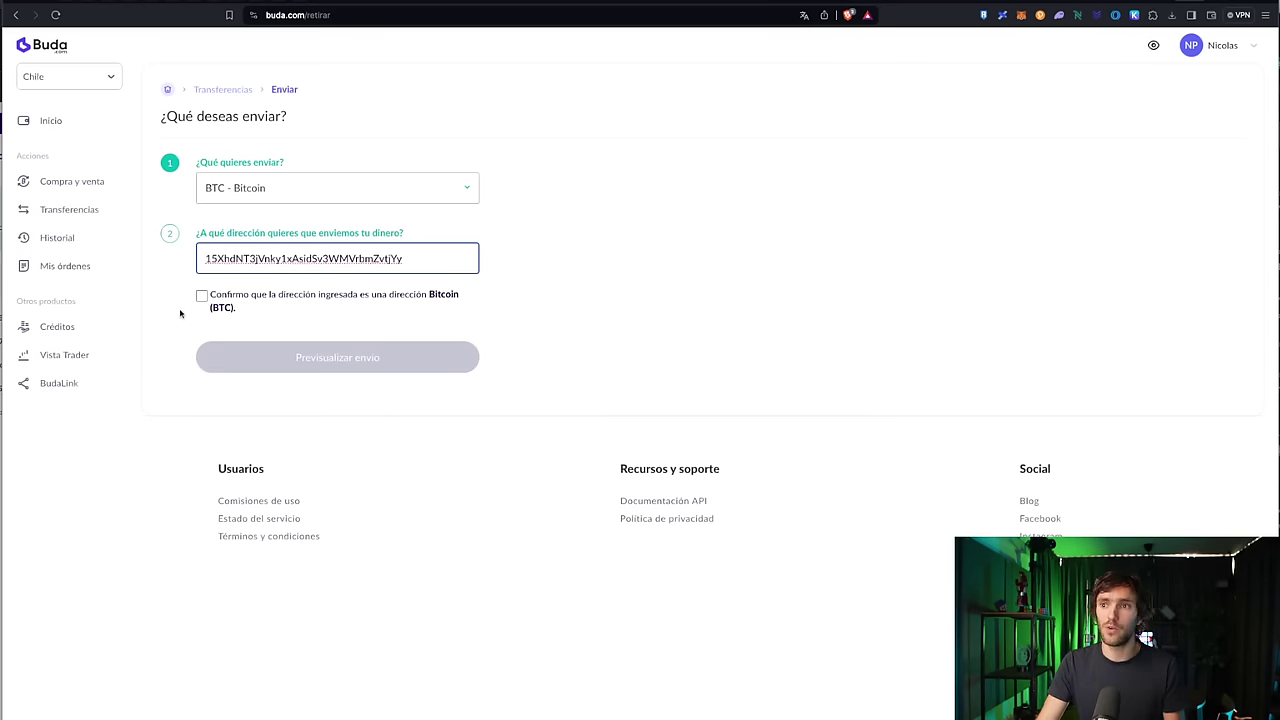
click(201, 296)
click(306, 378)
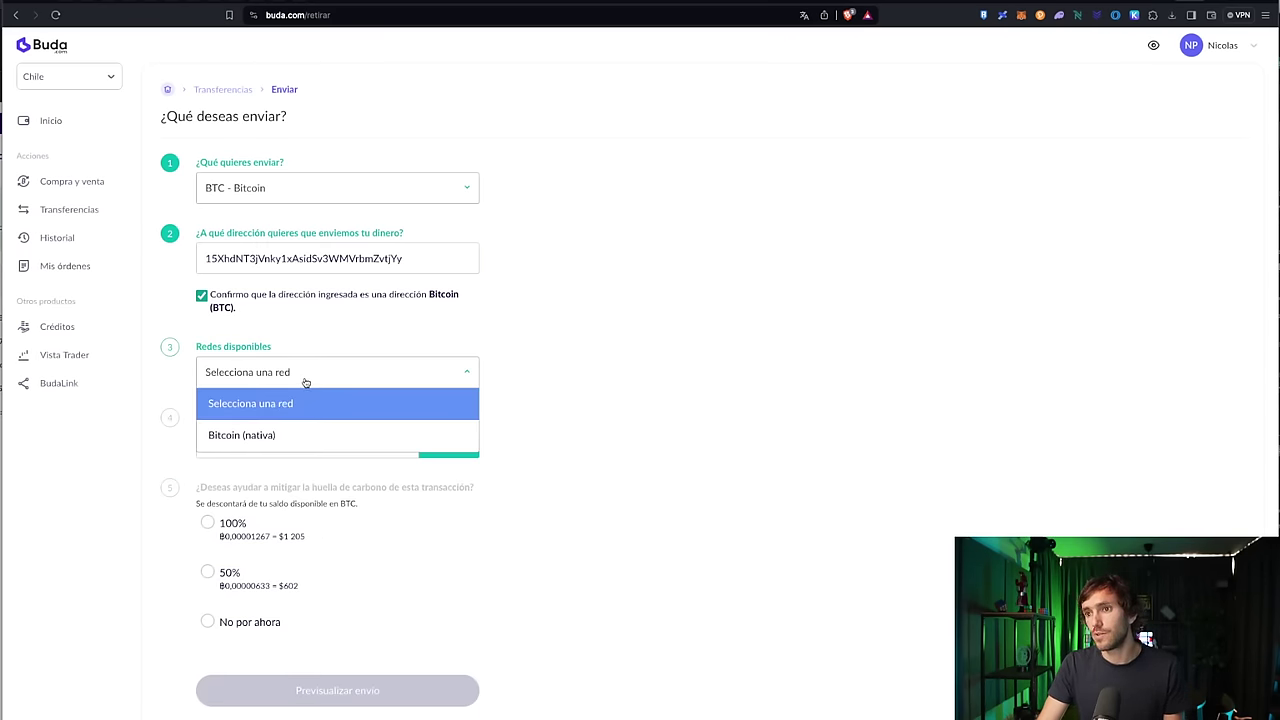
click(248, 443)
click(291, 476)
click(450, 479)
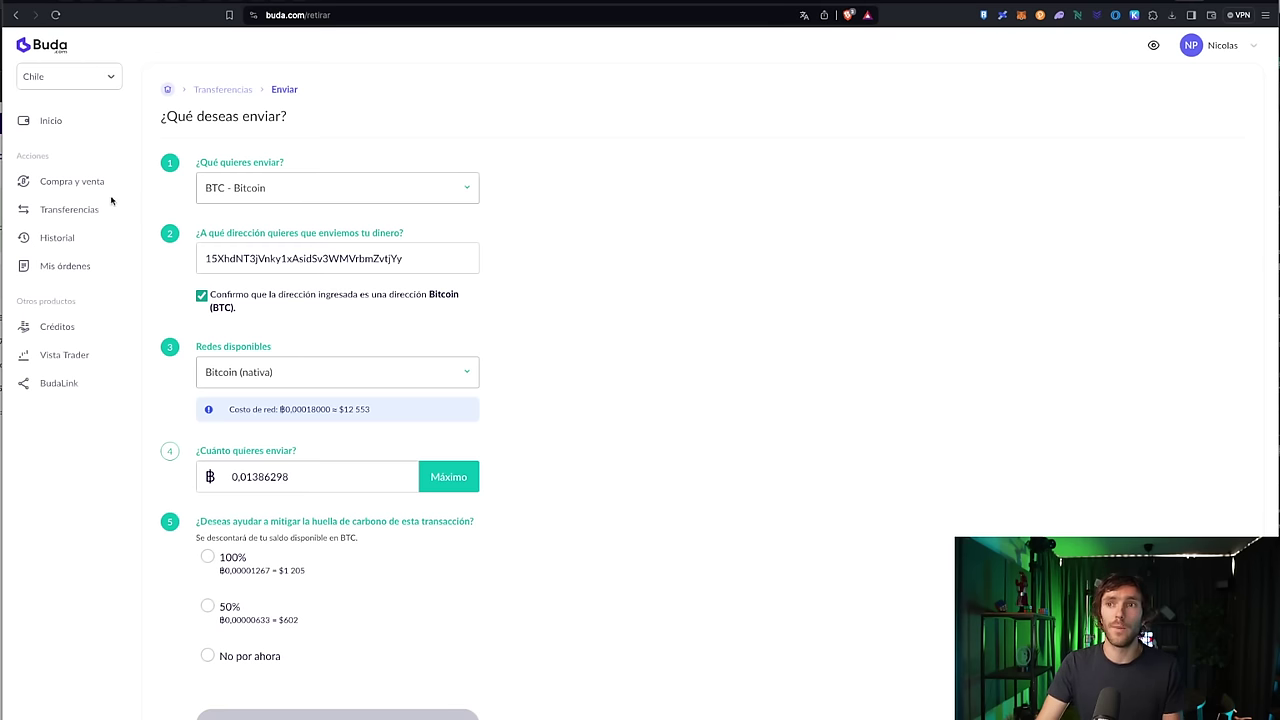
click(61, 186)
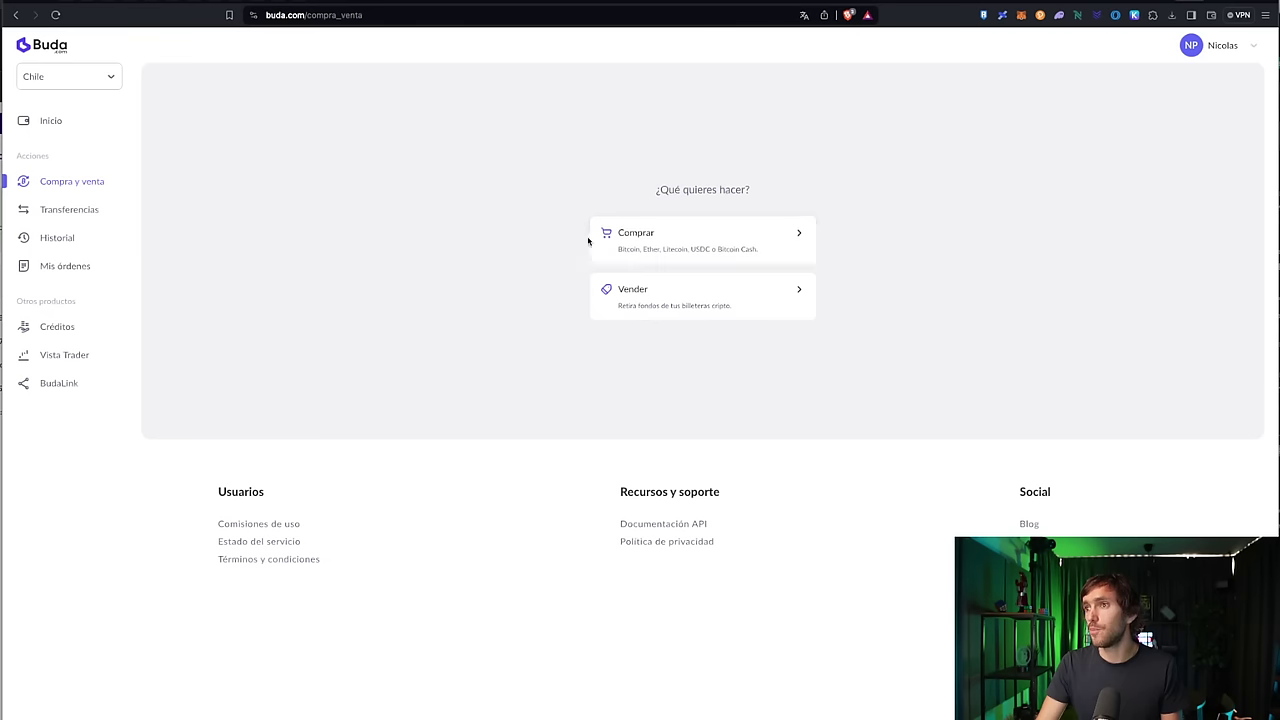
Open Buda's BTC/CLP Vista Trader on the VENDER side.
click(64, 358)
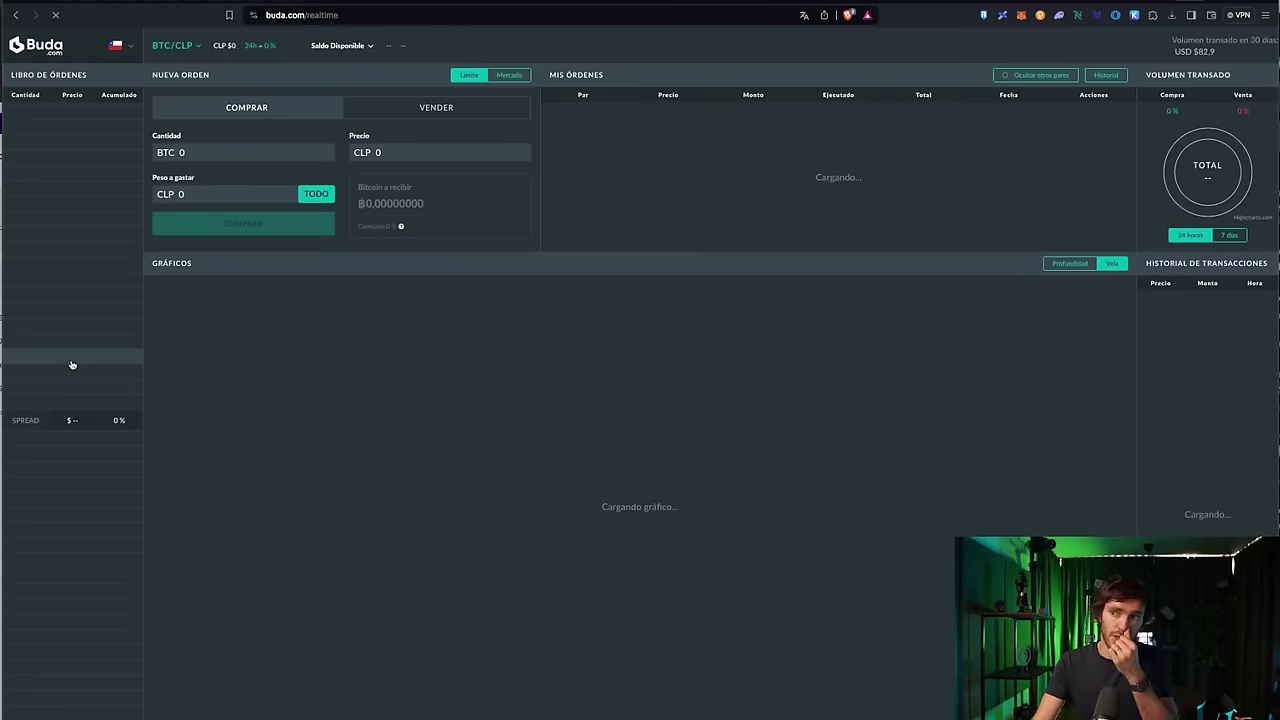
click(421, 111)
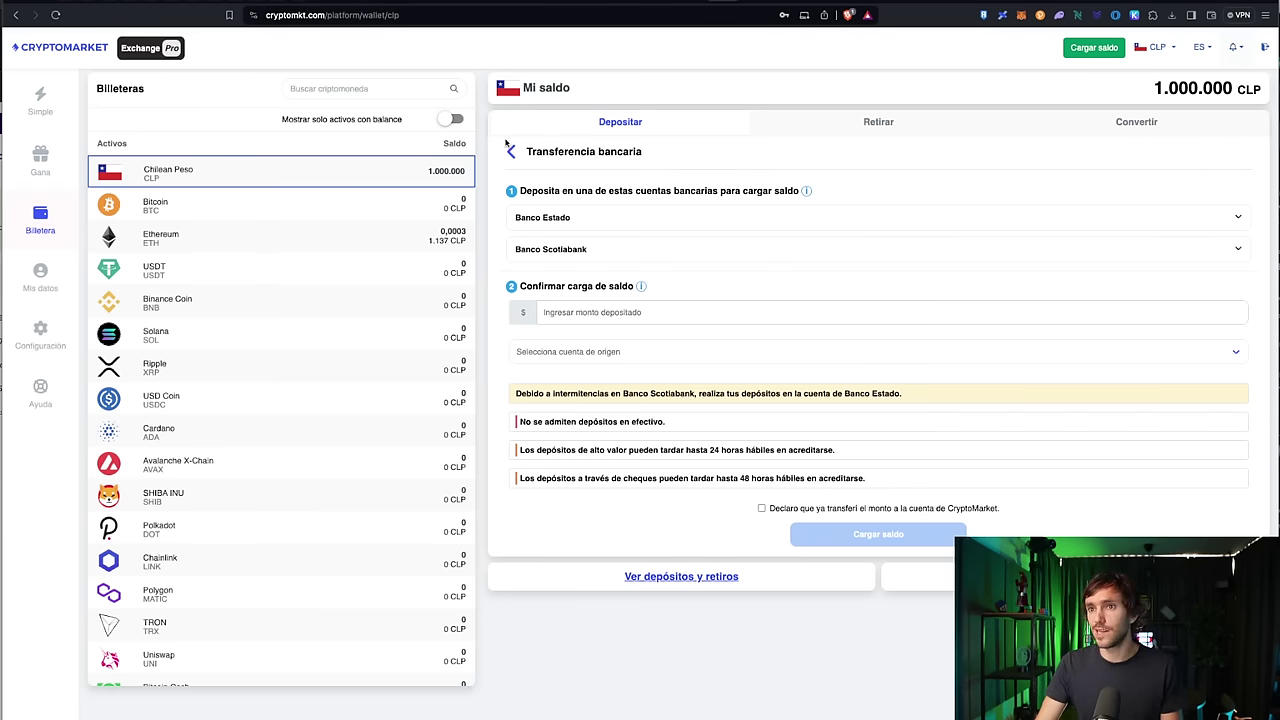
Buy USDT with 400000 CLP from the CryptoMarket simple dashboard.
click(42, 94)
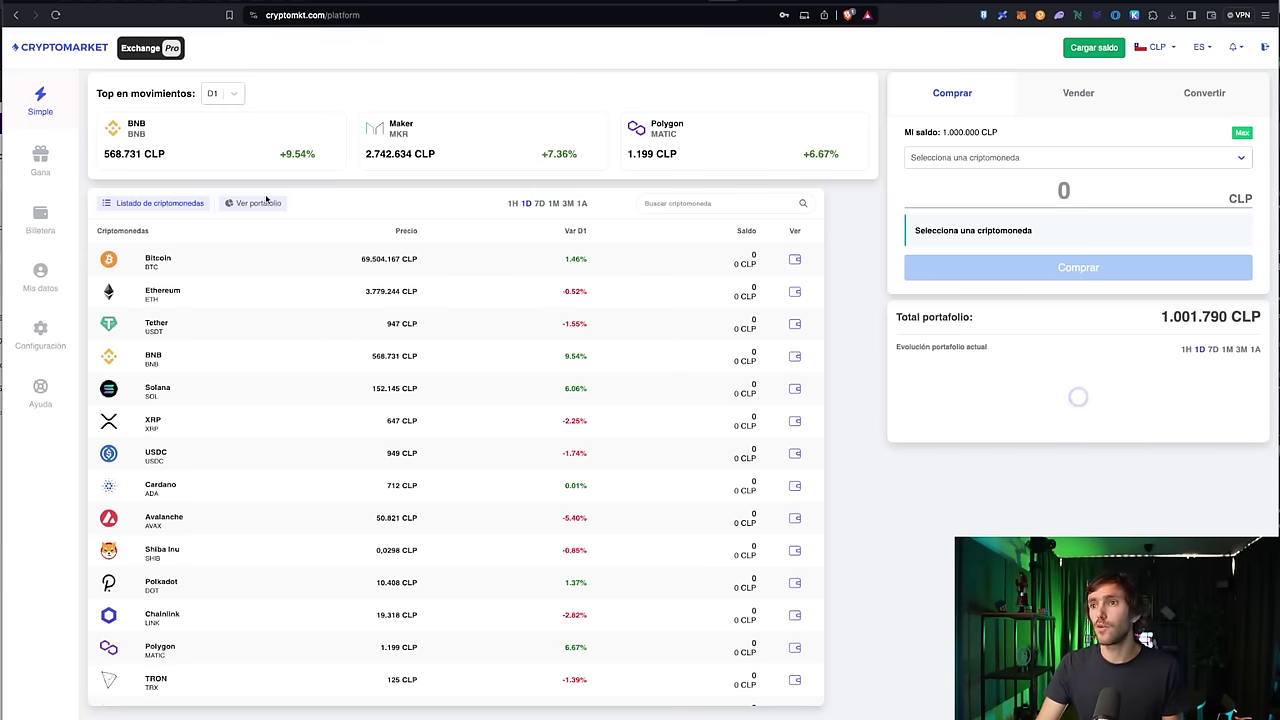
click(1022, 159)
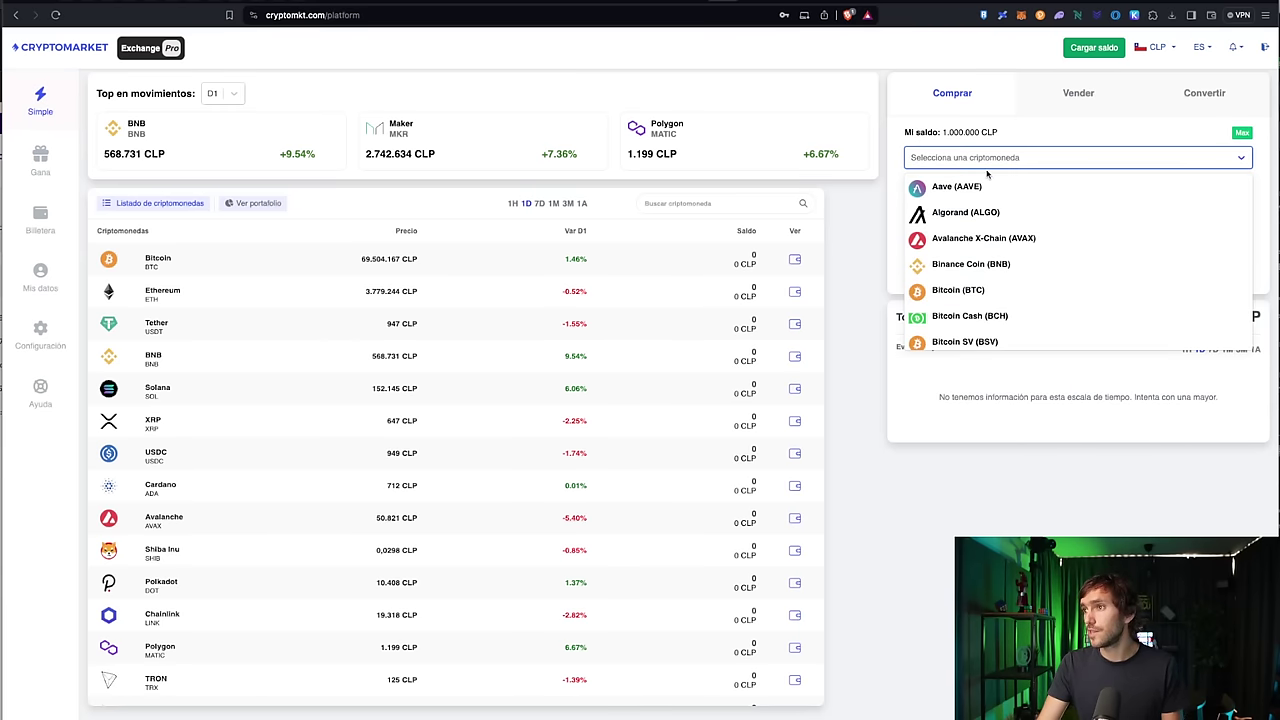
text(usdt)
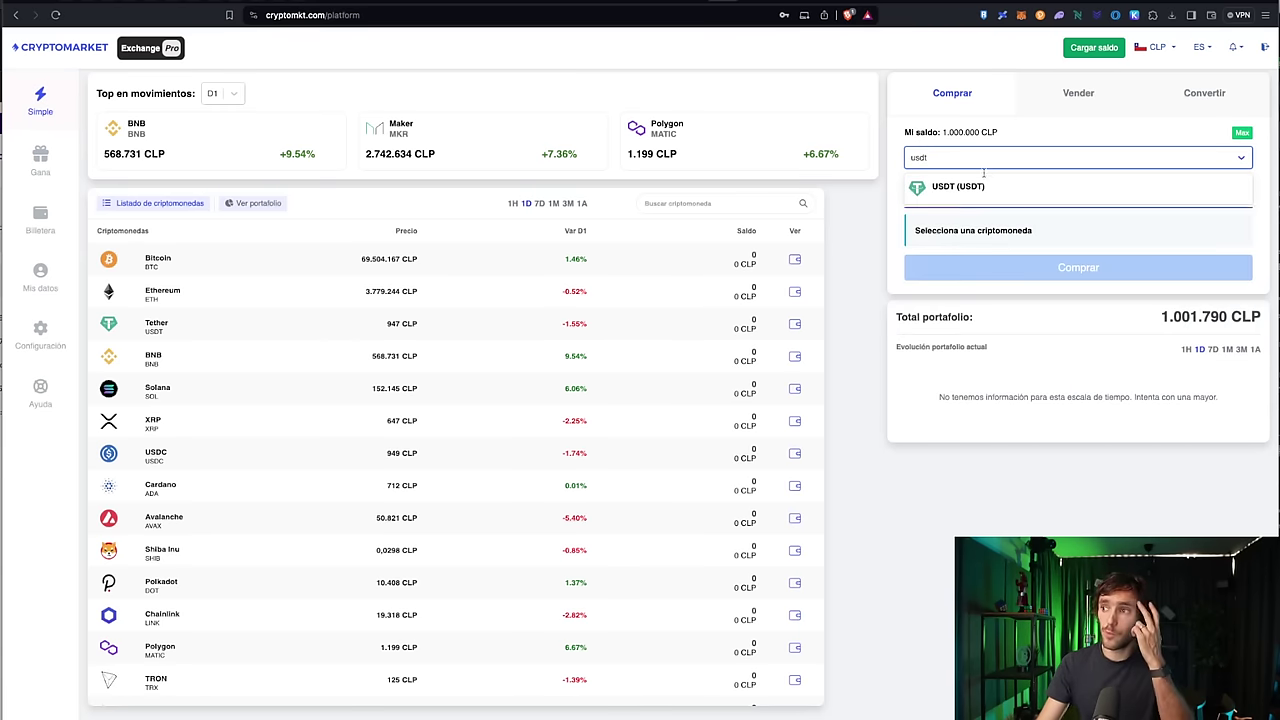
click(970, 186)
click(974, 212)
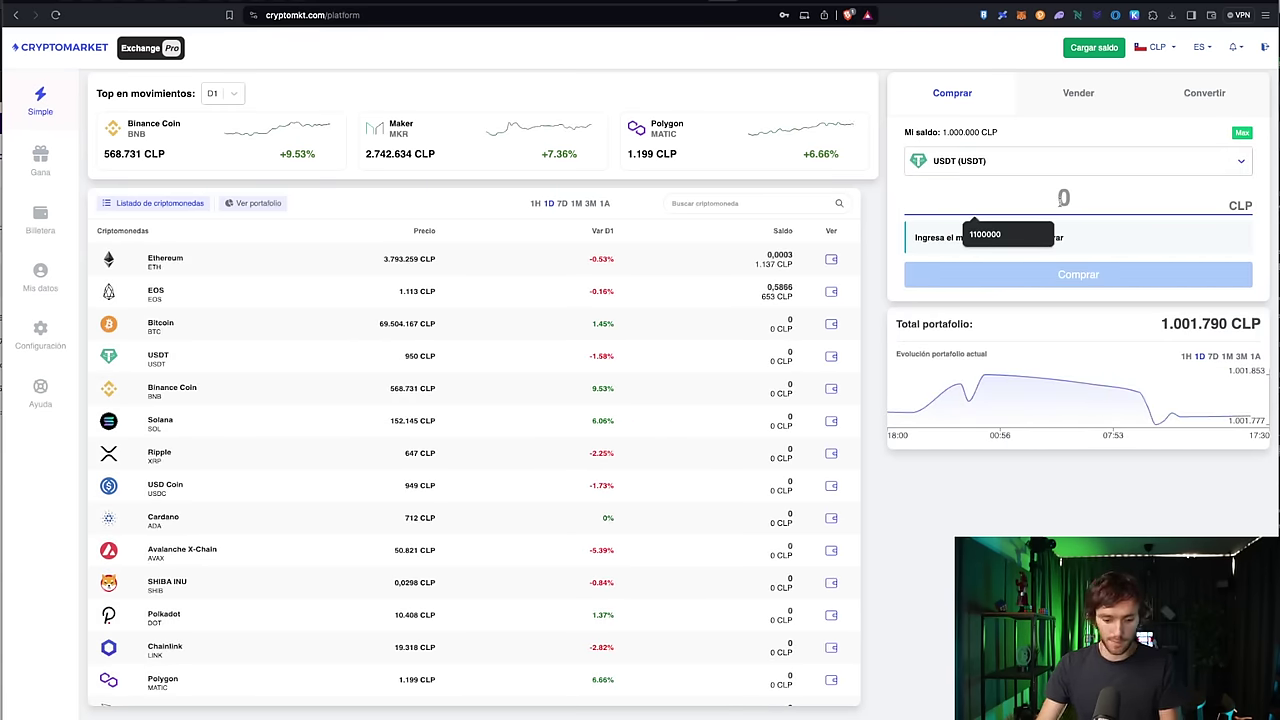
text(400000)
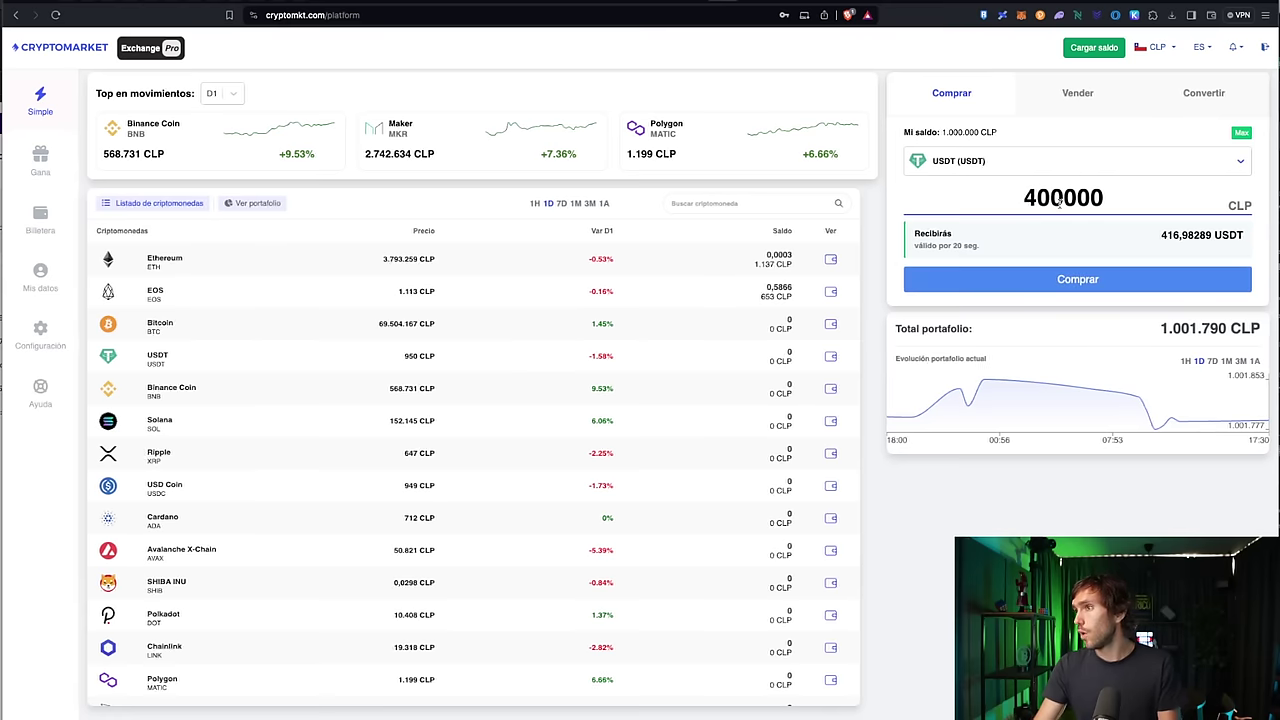
click(1045, 276)
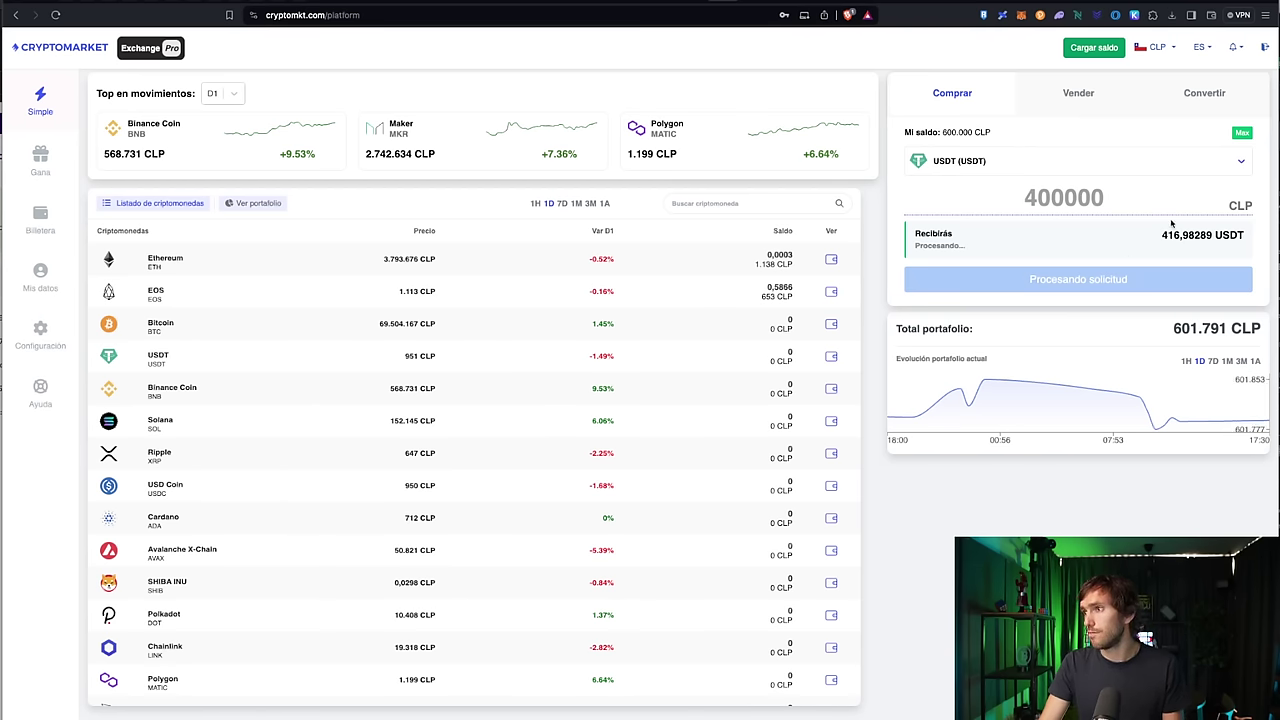
Enter a 10000 CLP Bitcoin (BTC) purchase, then switch to the Gmail tab.
click(1070, 100)
click(944, 96)
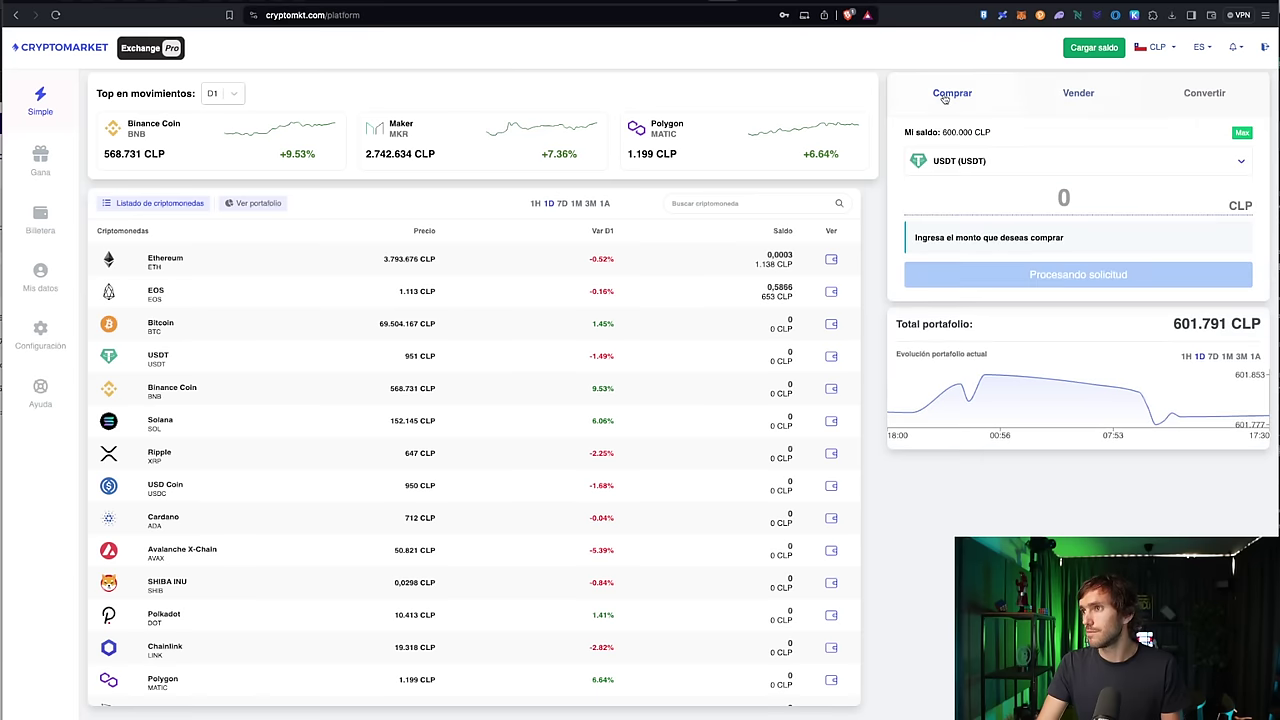
click(996, 169)
click(955, 369)
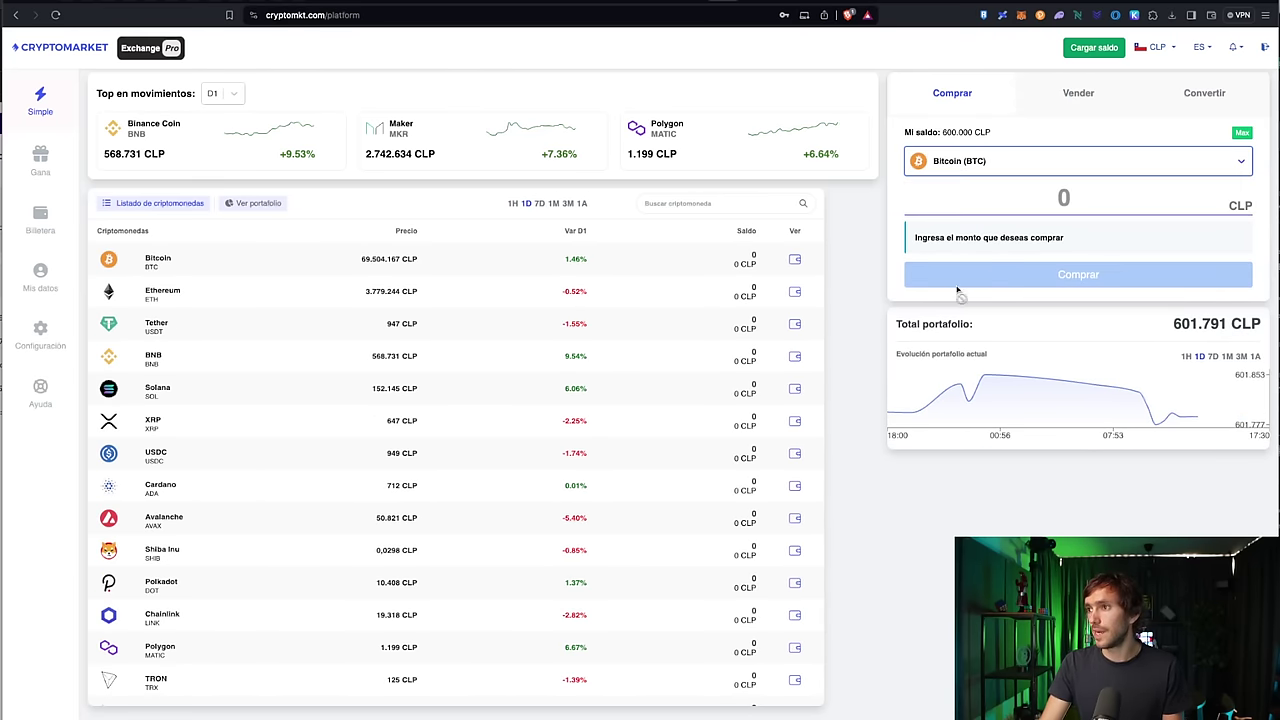
click(1038, 203)
text(10000)
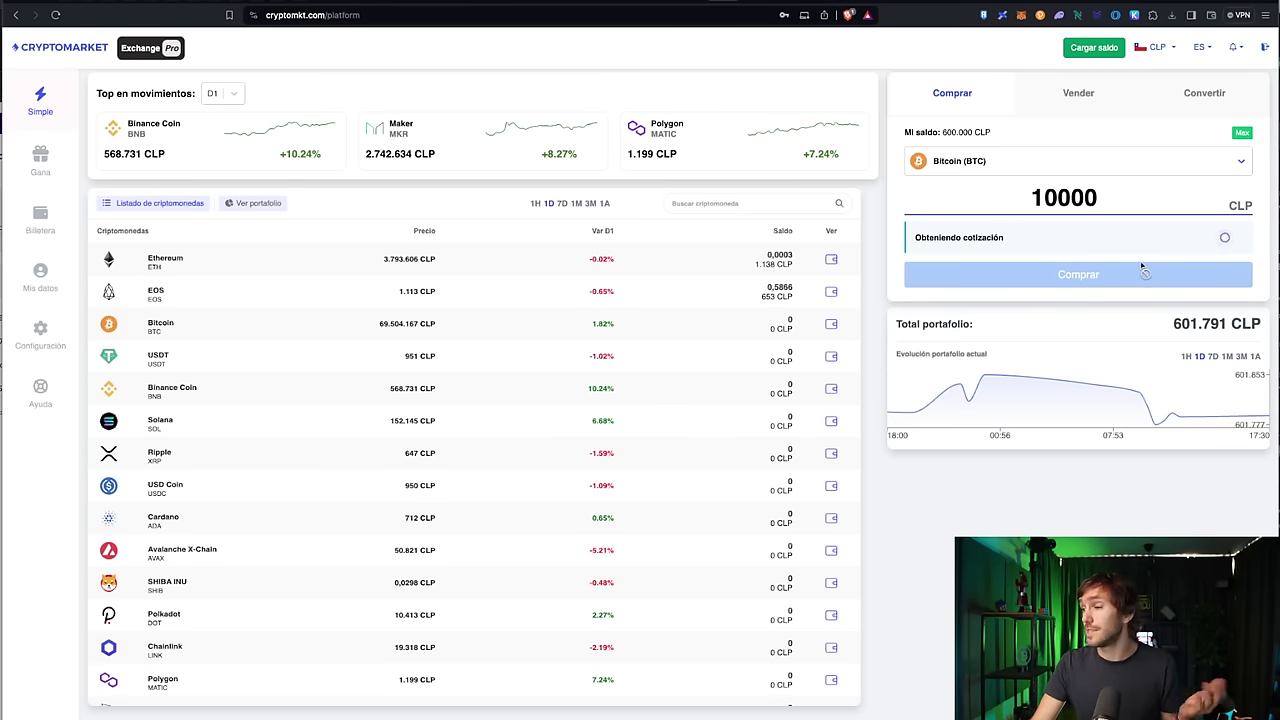
key(ctrl+Tab)
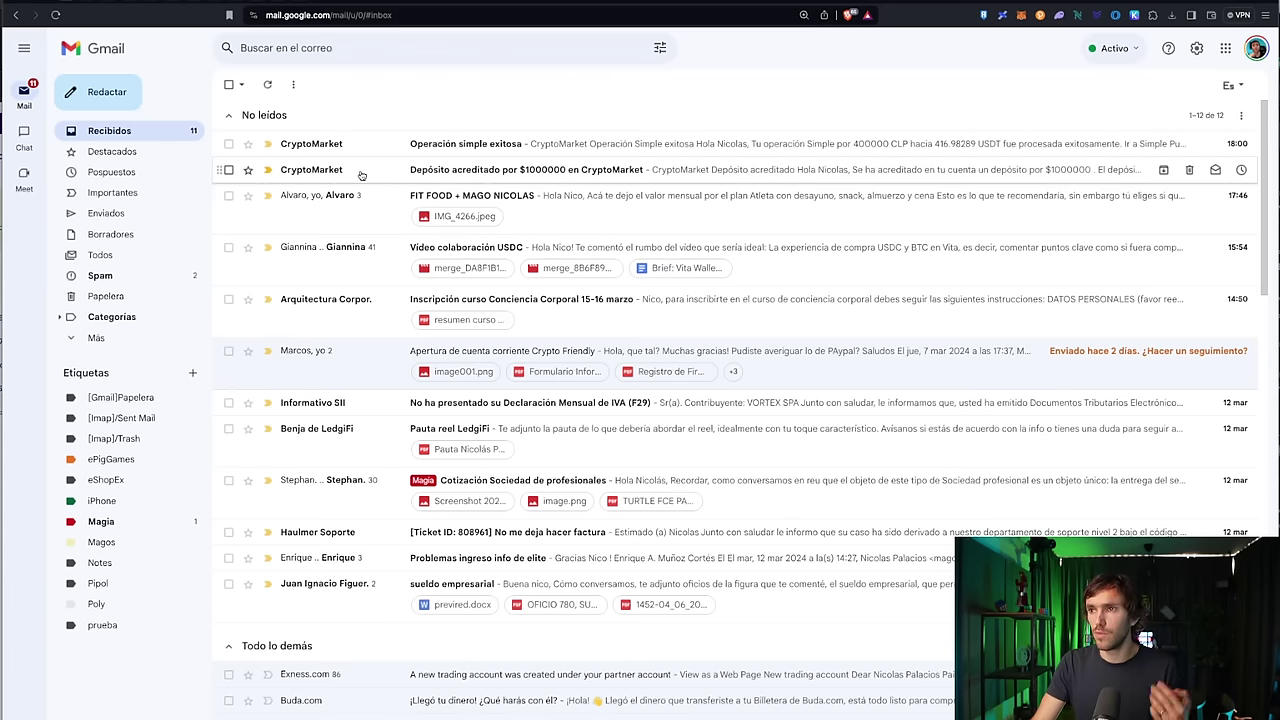
Read the 'Depósito acreditado' and 'Operación simple exitosa' emails, then return to CryptoMarket.
click(525, 177)
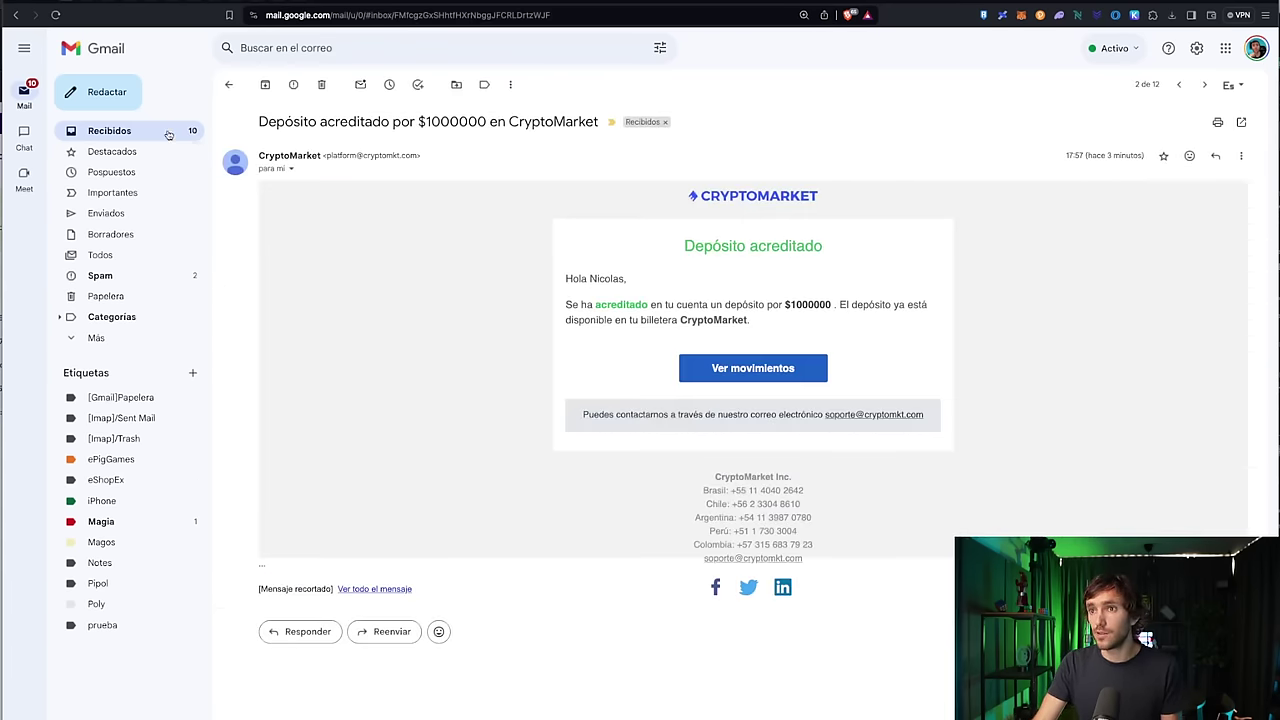
click(168, 134)
click(586, 148)
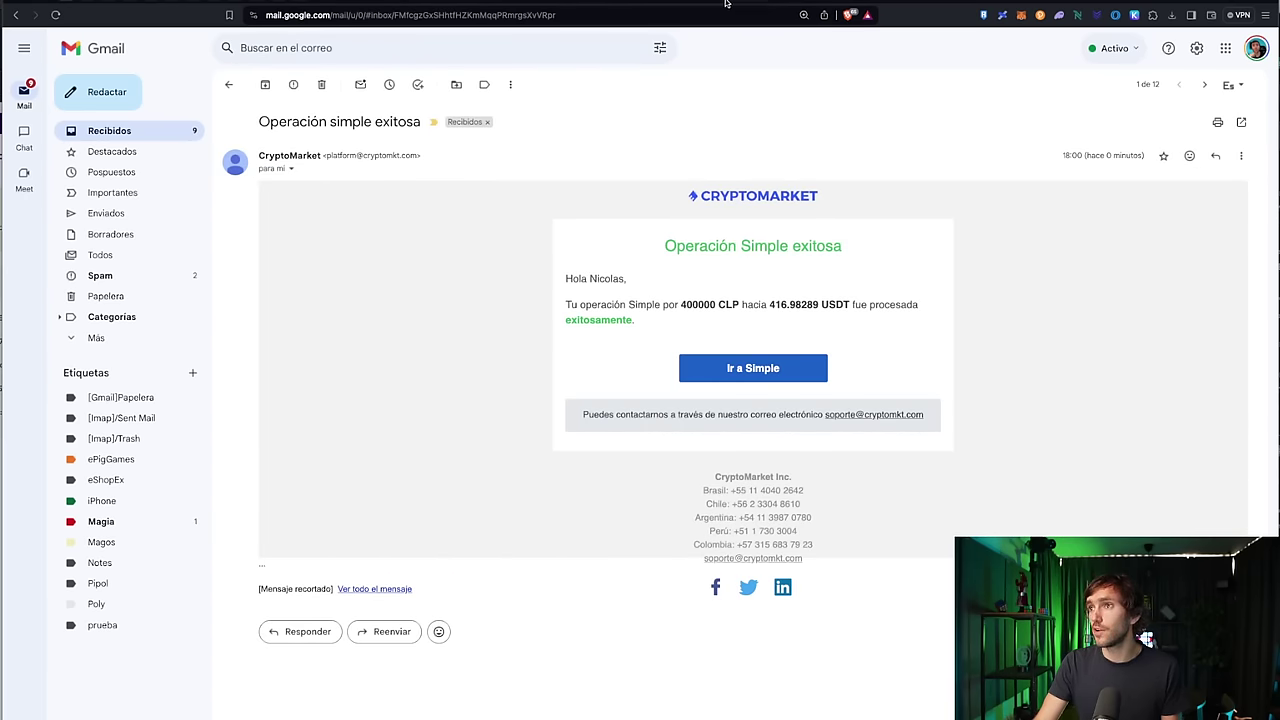
key(ctrl+Tab)
Buy 0.00142431 BTC for 100000 CLP, then open Exchange Pro BTC/USDT after entering the 2FA code.
text(0)
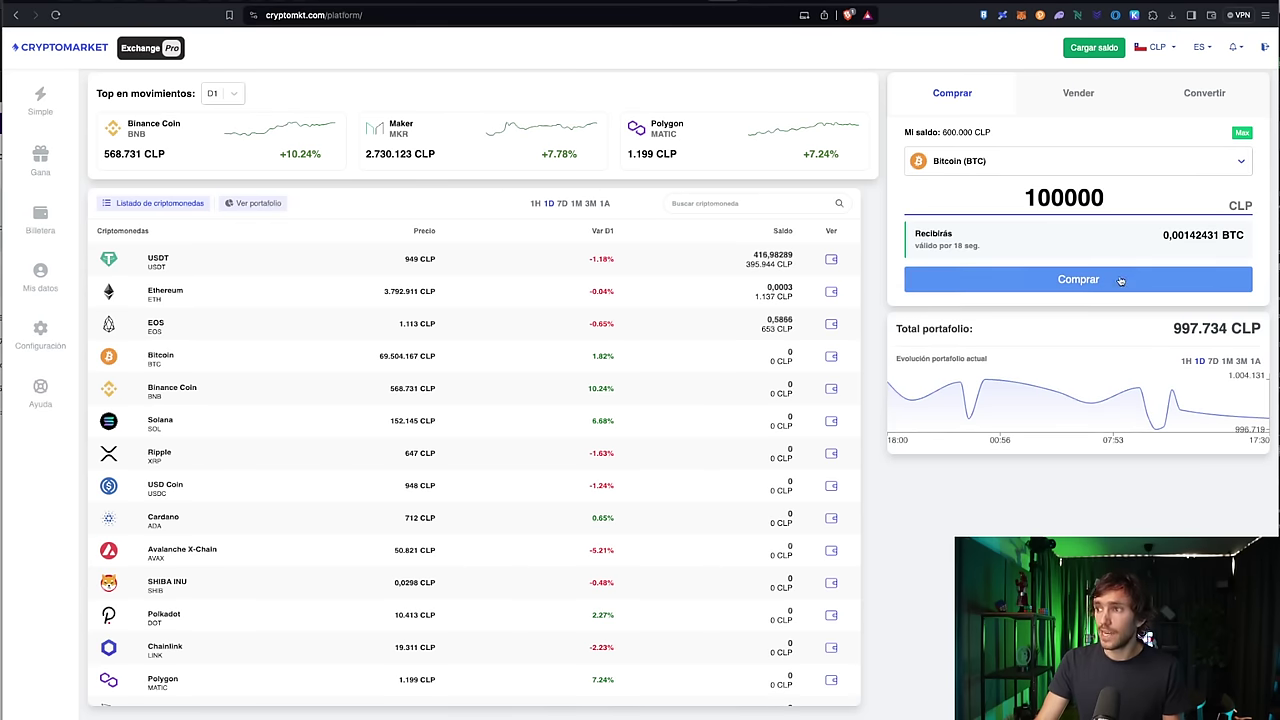
click(1083, 279)
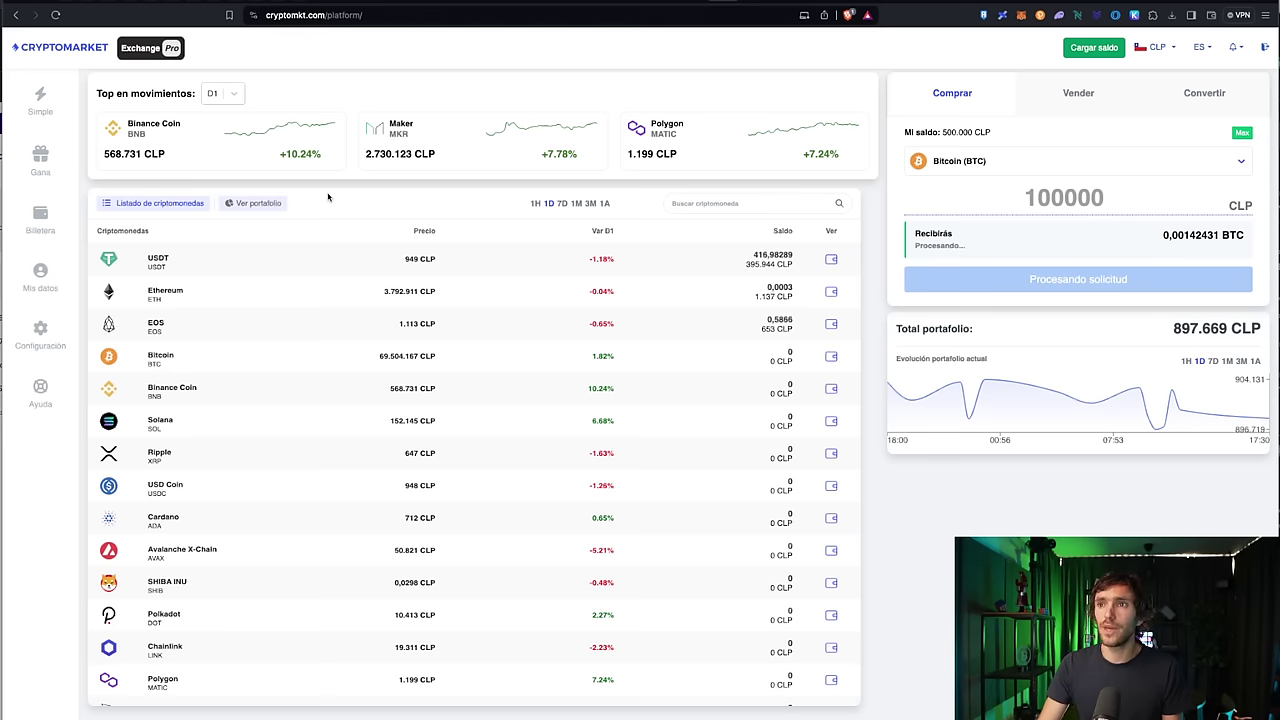
click(157, 52)
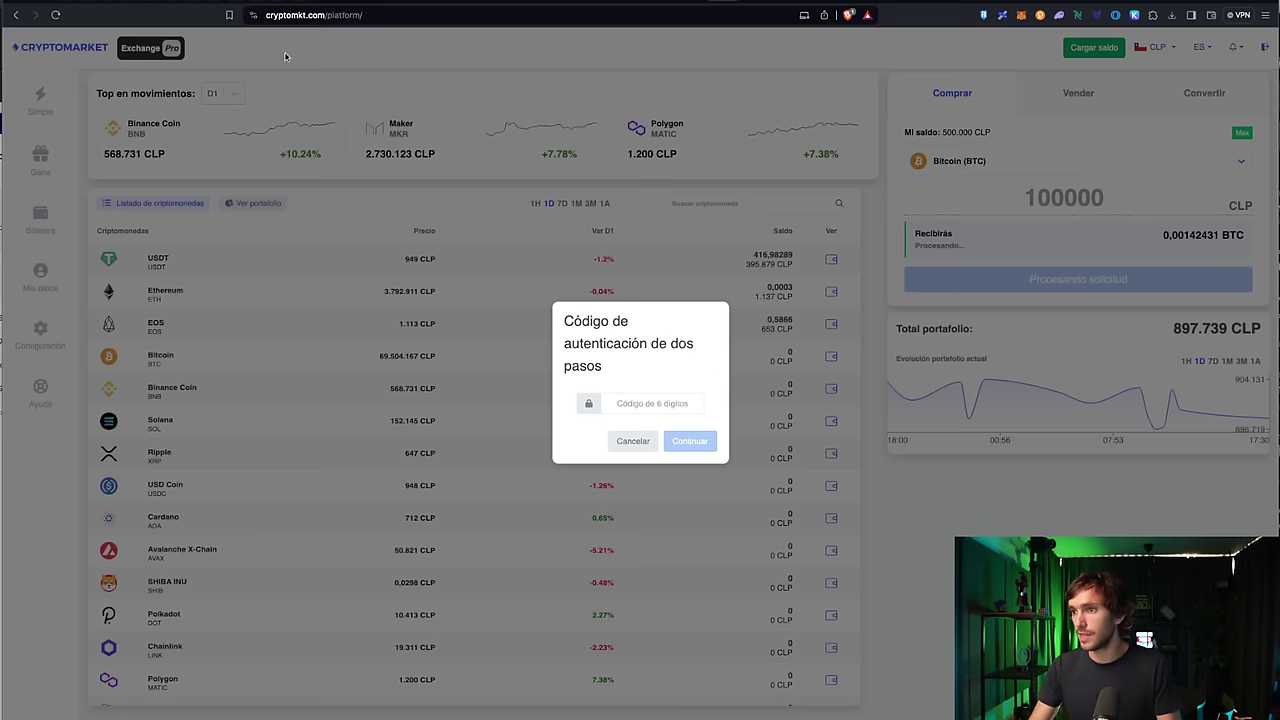
click(676, 440)
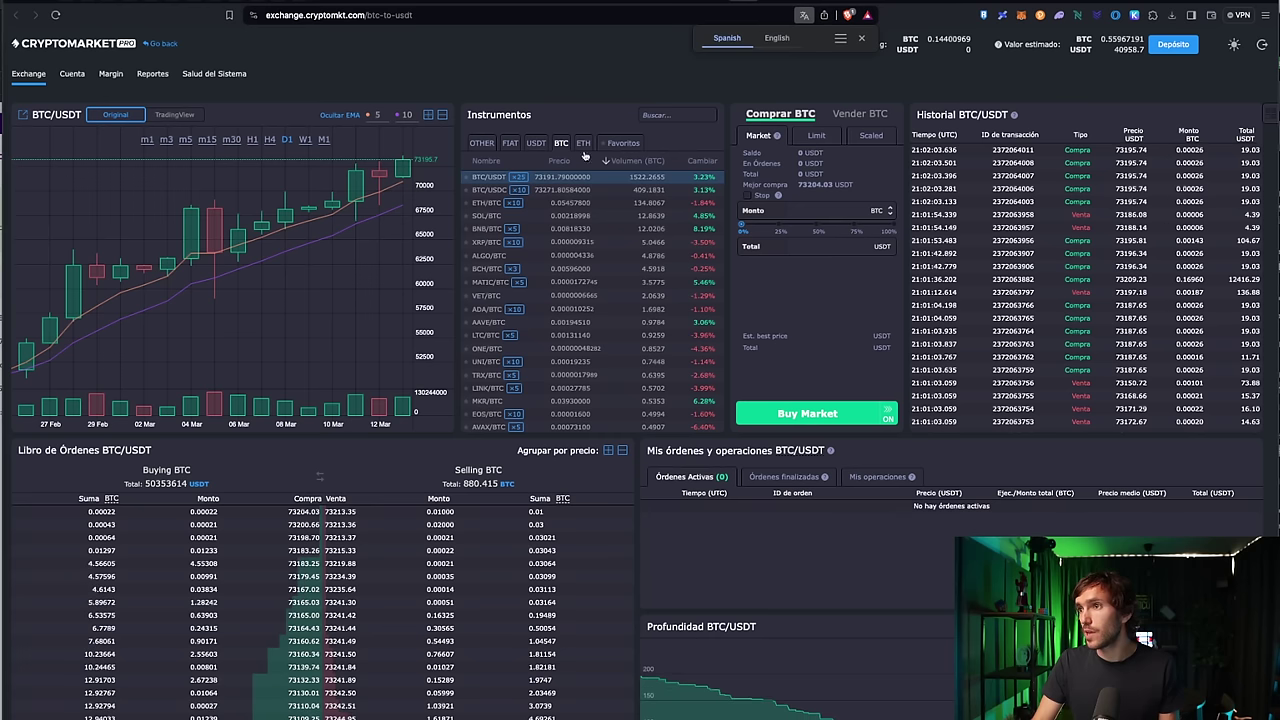
Switch the exchange to the FIAT USDT/CLP market and drag the amount slider to 100%.
click(508, 143)
click(508, 177)
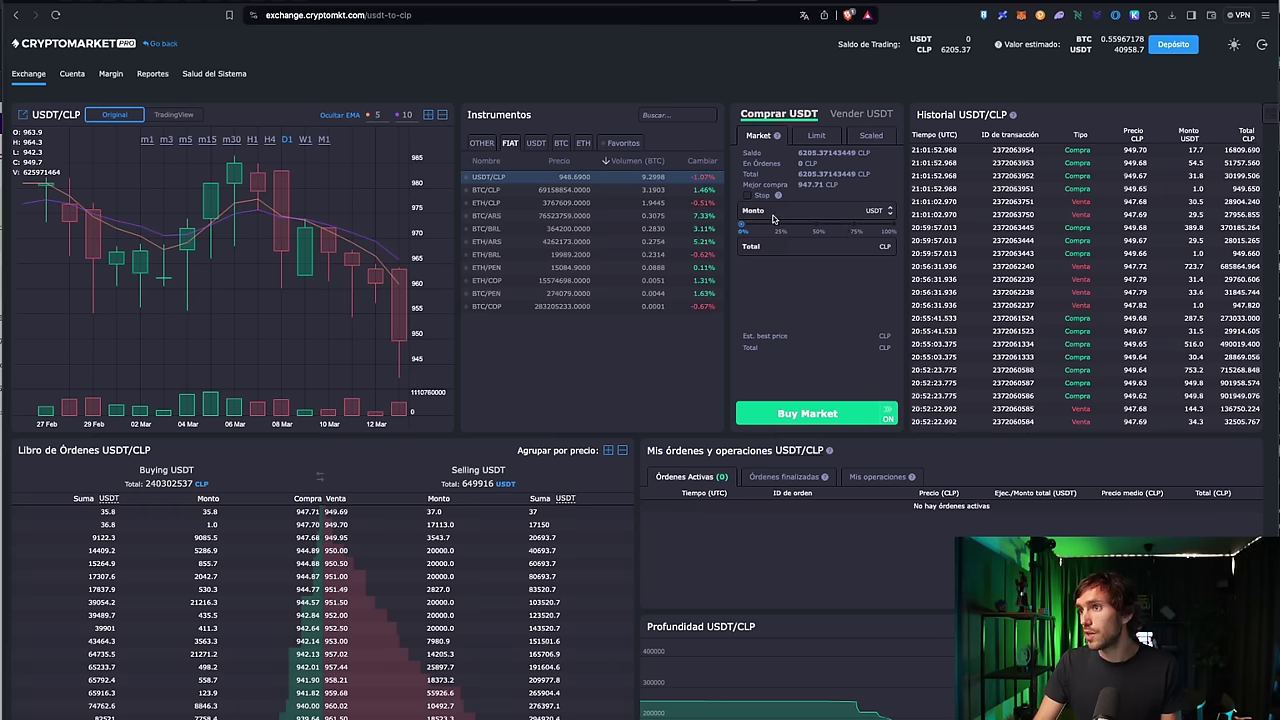
mouse_move(742, 226)
mouse_down()
mouse_move(903, 232)
mouse_move(738, 226)
mouse_up()
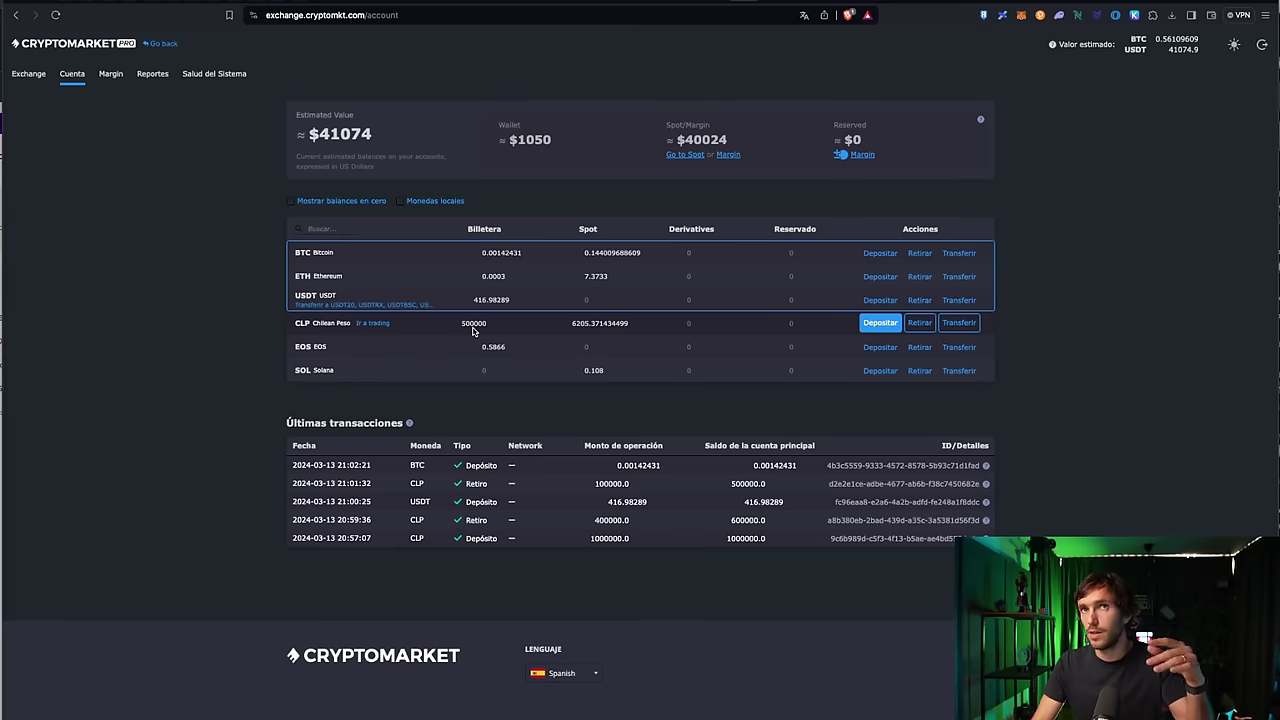
Transfer the full 500000 CLP from the wallet to Spot, then list the FIAT trading pairs.
click(959, 322)
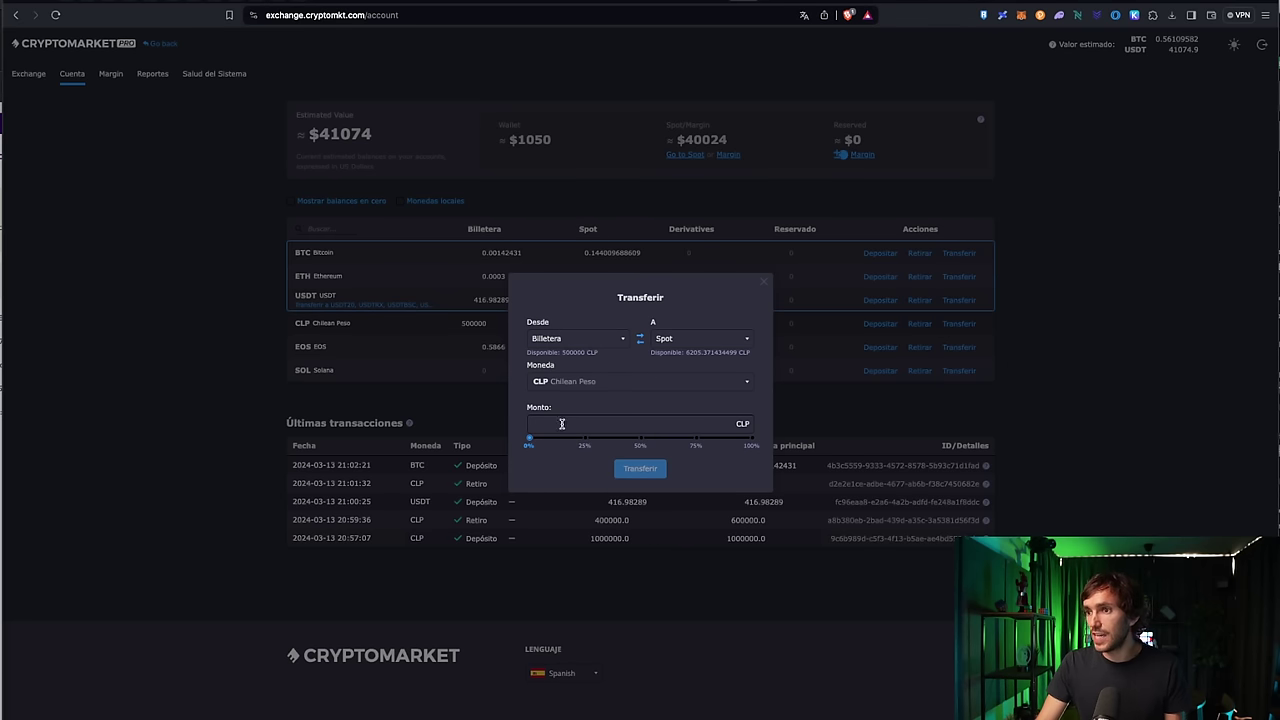
drag(529, 438, 591, 439)
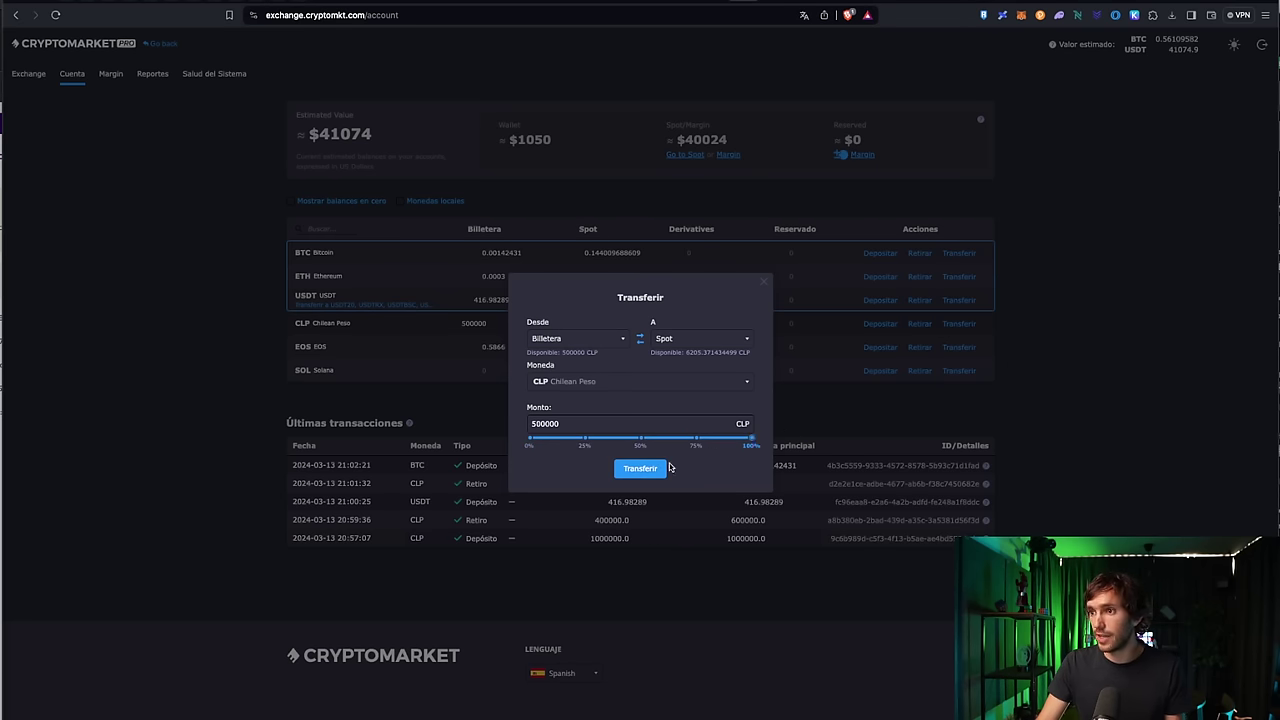
click(640, 476)
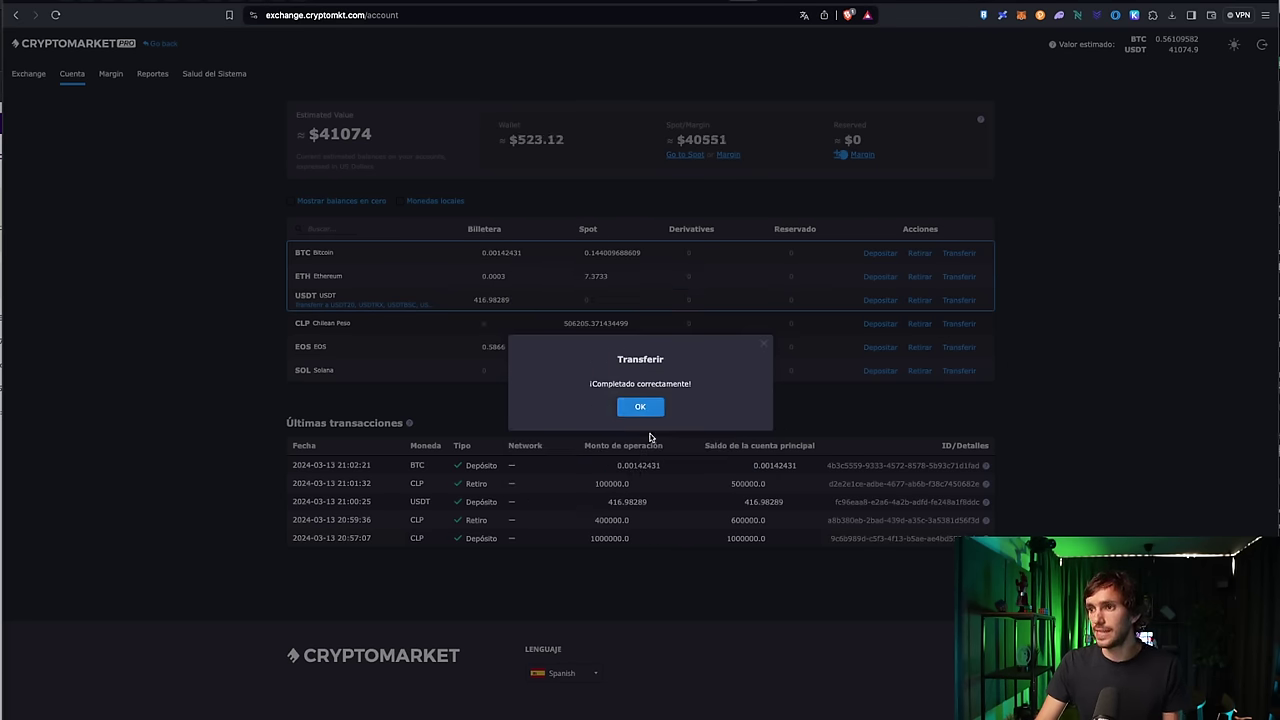
click(645, 408)
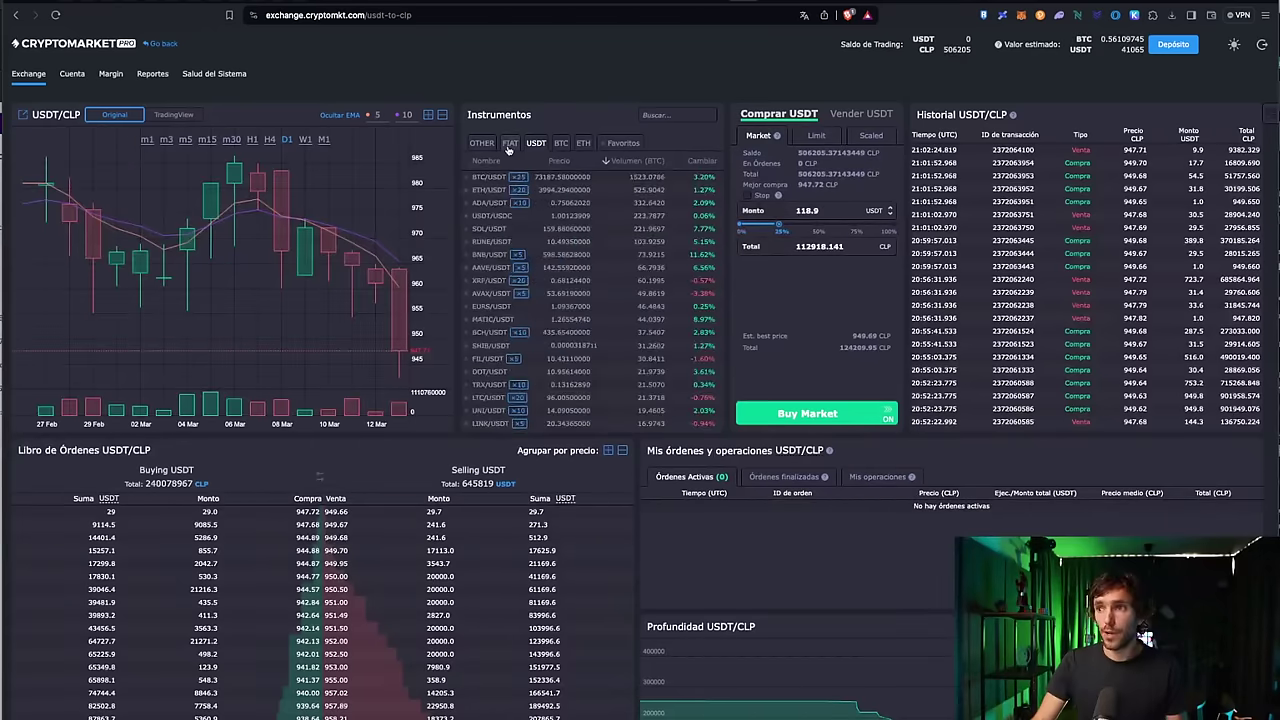
click(509, 146)
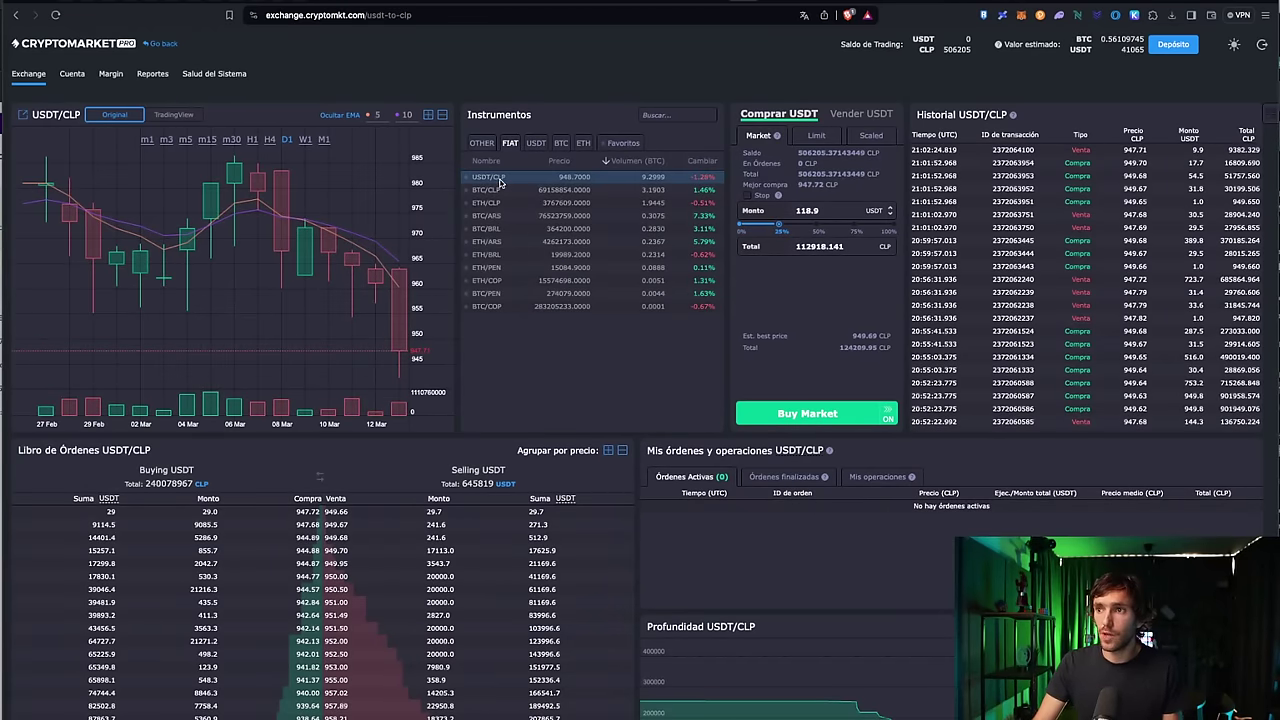
Market-buy 475.4 USDT with the whole CLP balance, check Órdenes finalizadas, and return to Cuenta.
drag(778, 228, 889, 230)
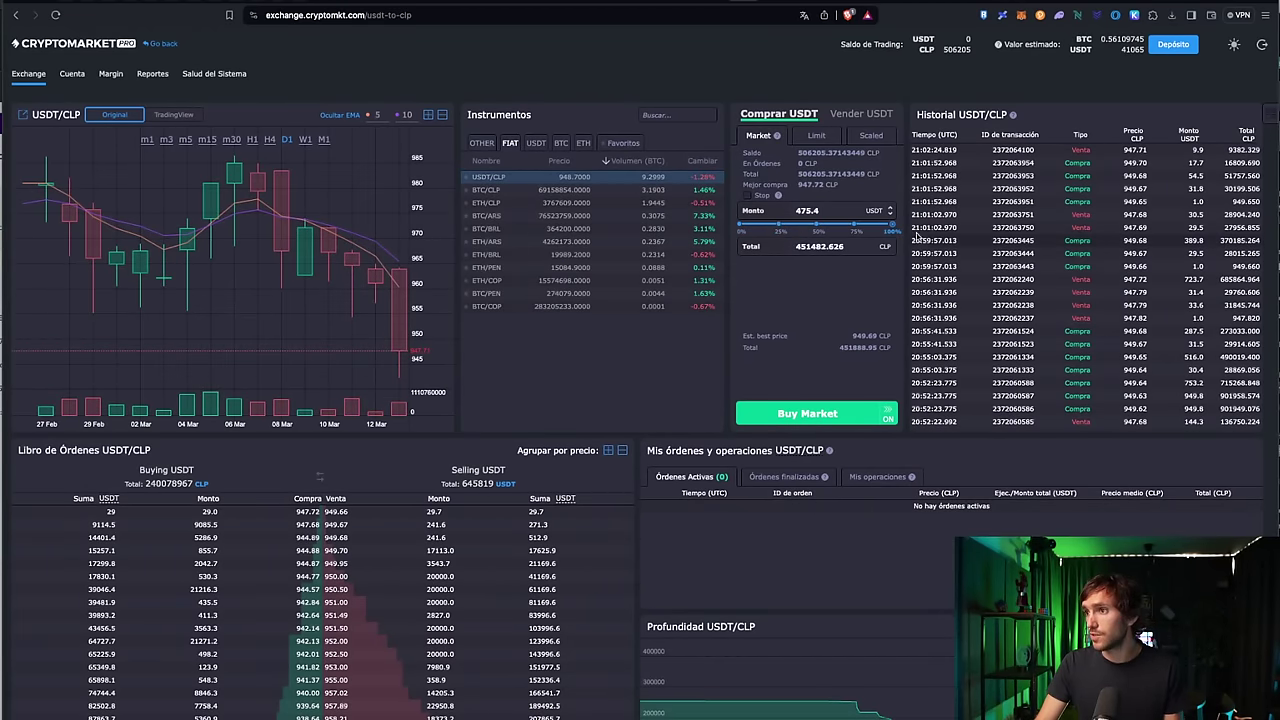
click(800, 418)
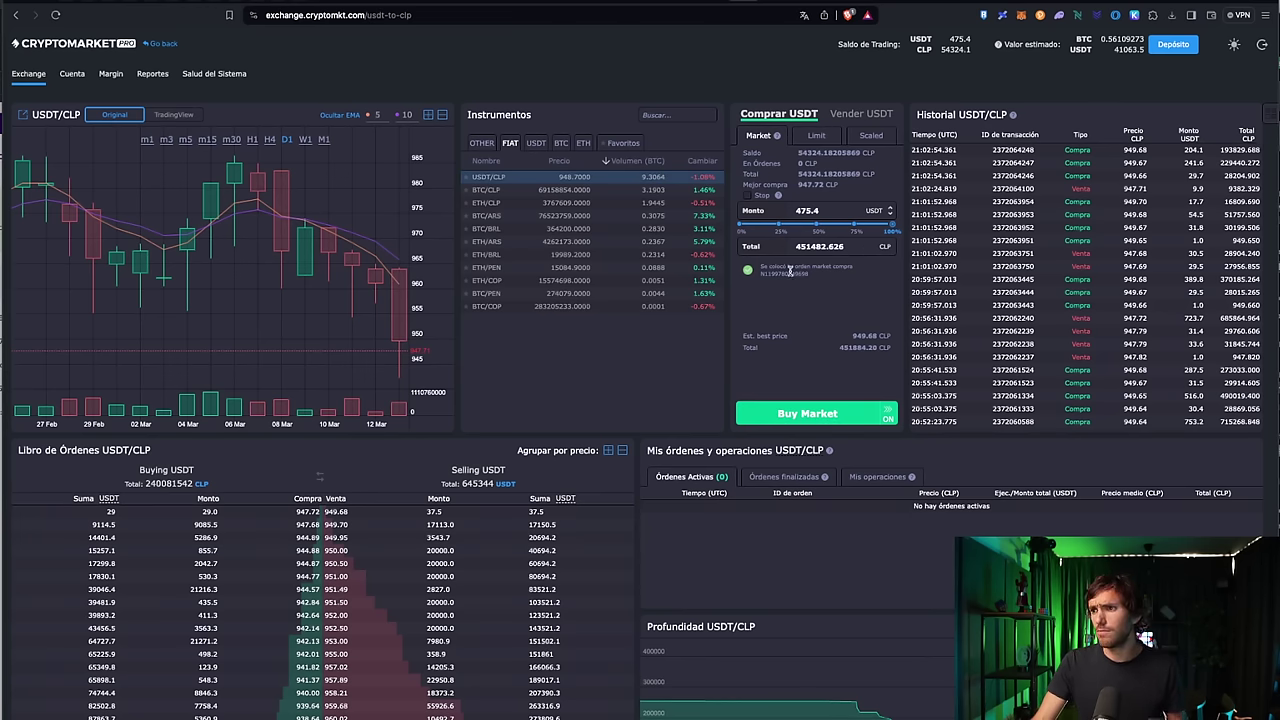
click(788, 478)
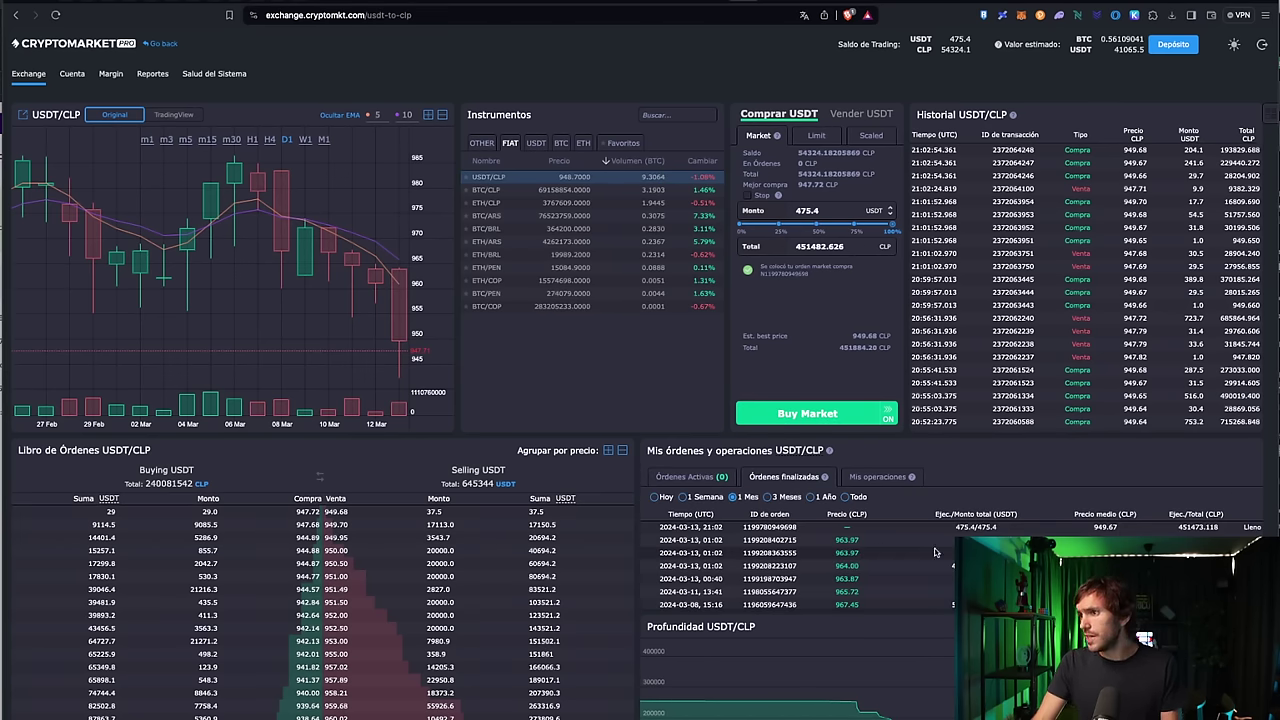
scroll(877, 553, down, 2)
scroll(877, 553, up, 3)
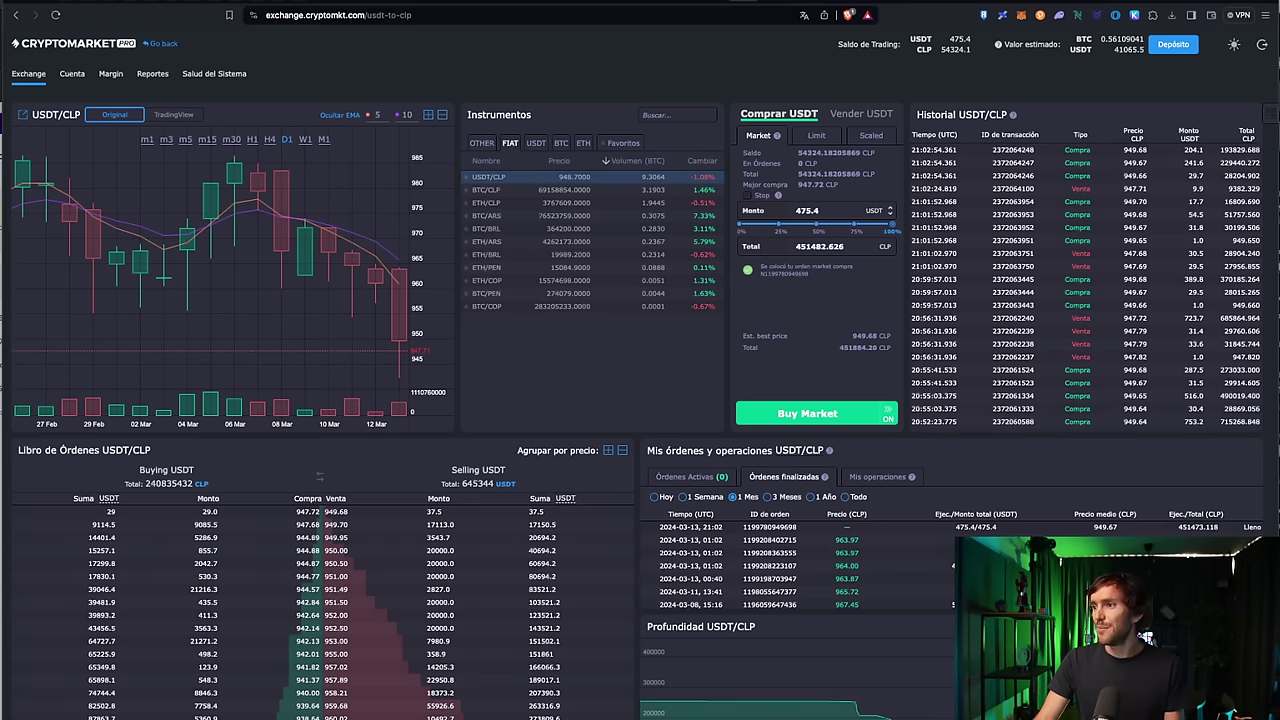
click(74, 77)
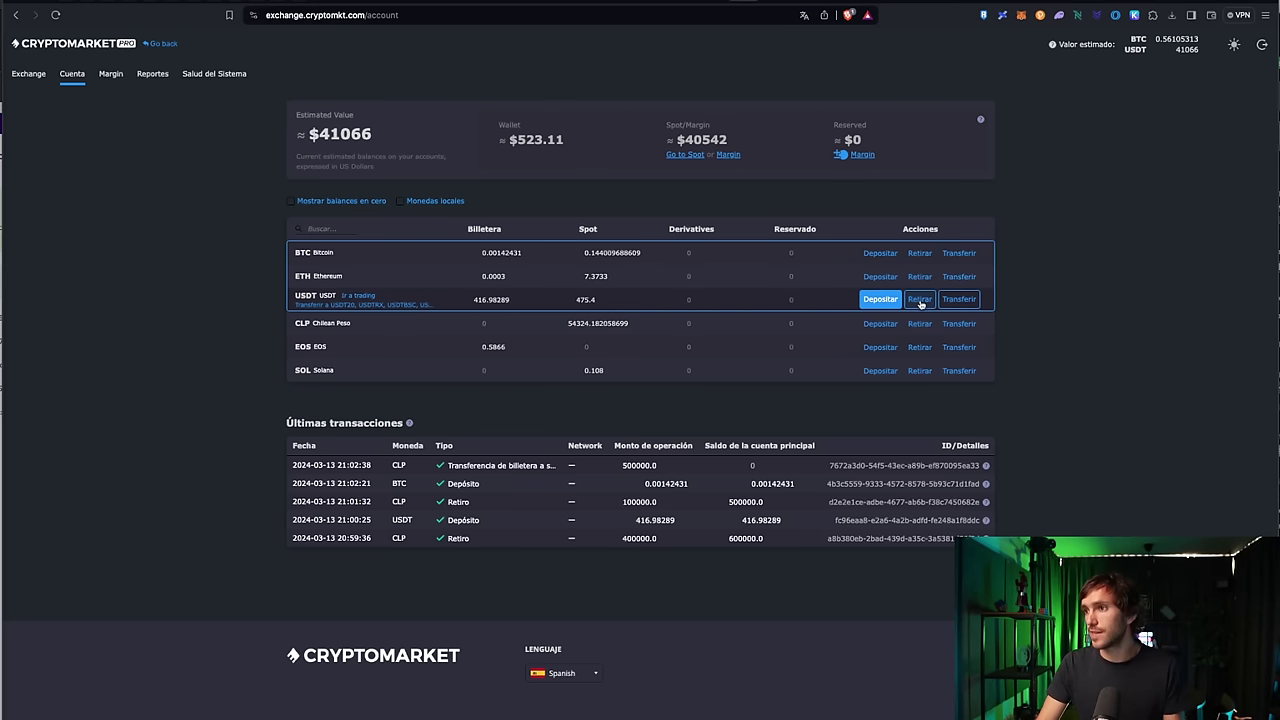
Fill a withdrawal of all 416.98289 USDT over Tron, then check Binance's deposit coin list.
click(920, 301)
click(312, 373)
click(745, 357)
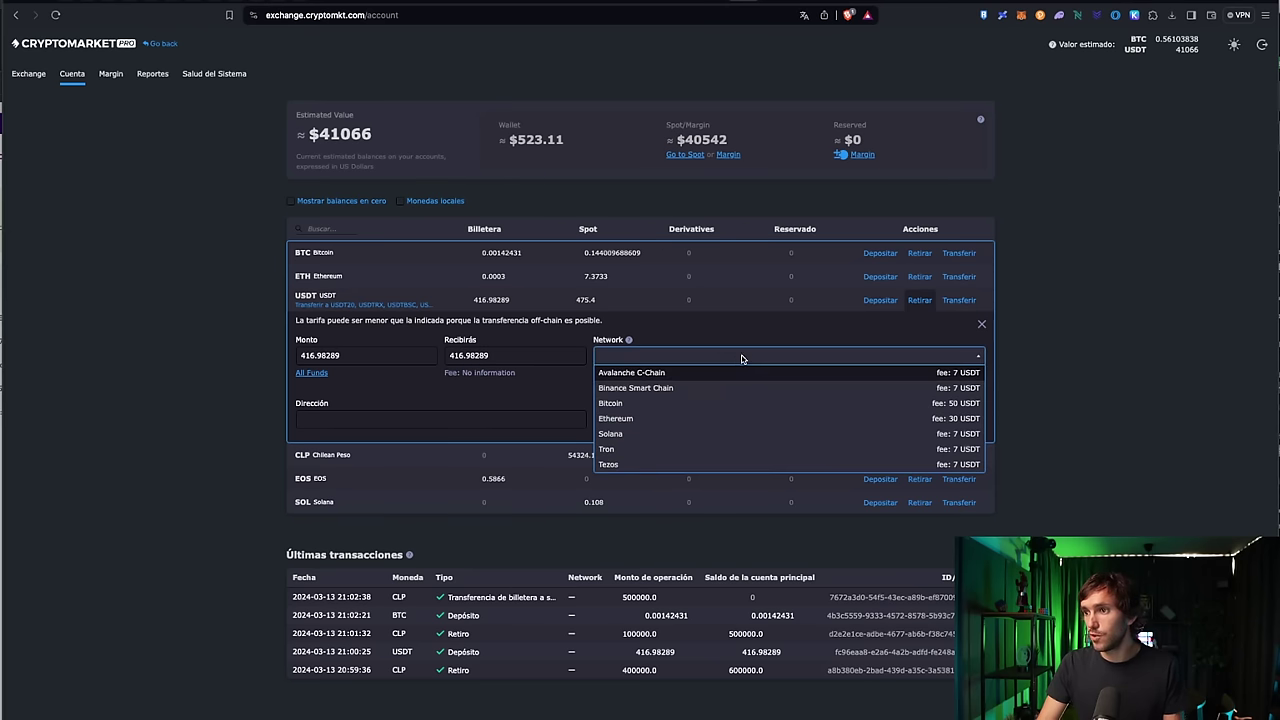
click(645, 450)
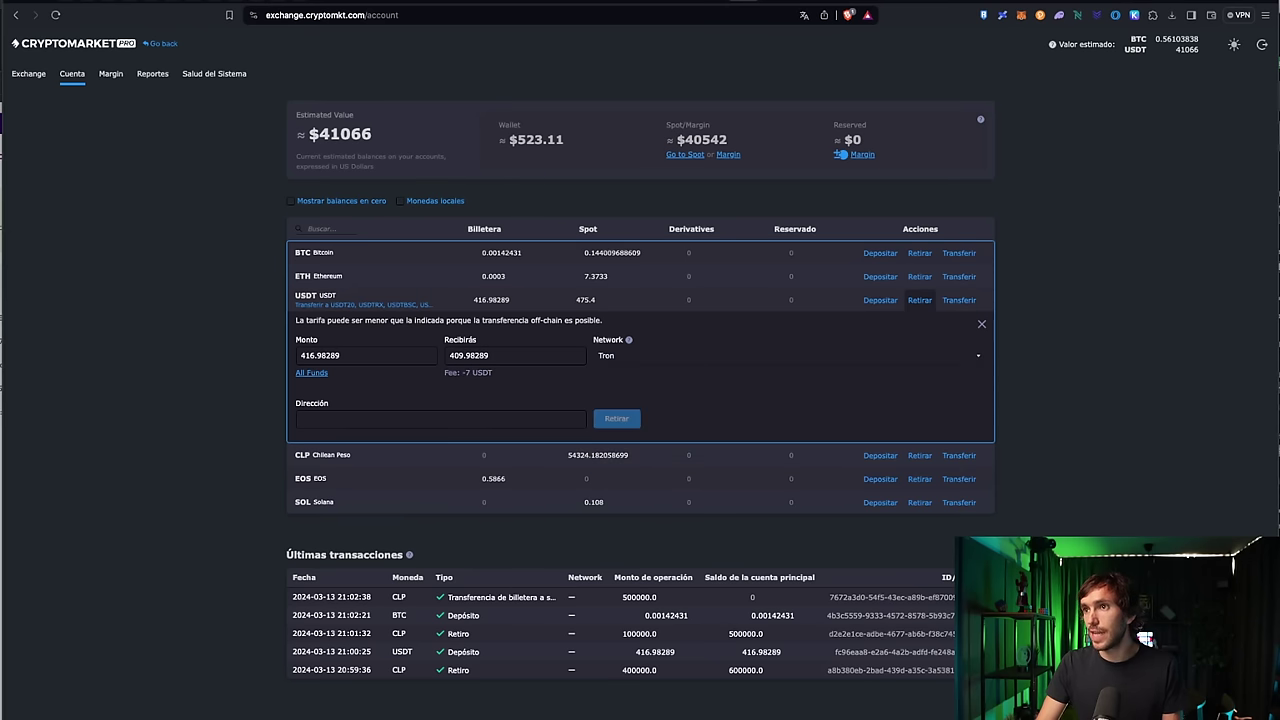
key(ctrl+Tab)
click(520, 114)
On KuCoin's USDT deposit page, select the TRC20 network and copy the deposit address.
click(343, 110)
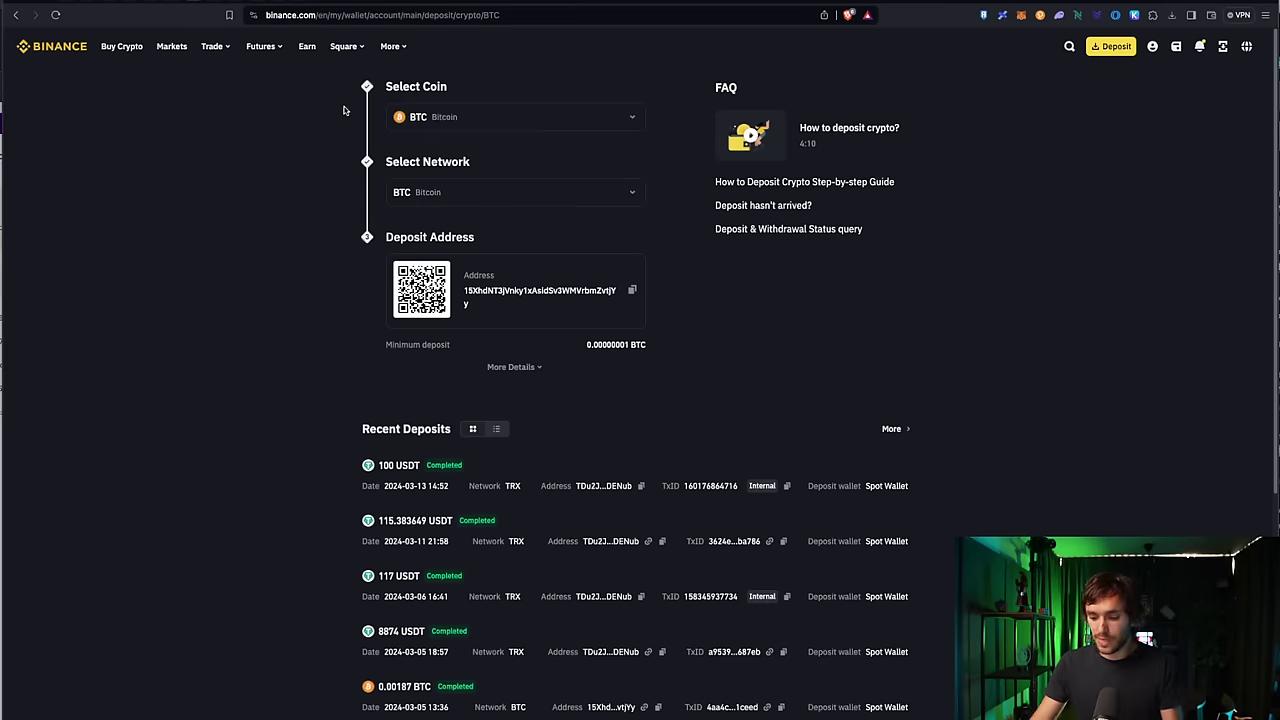
key(ctrl+Tab)
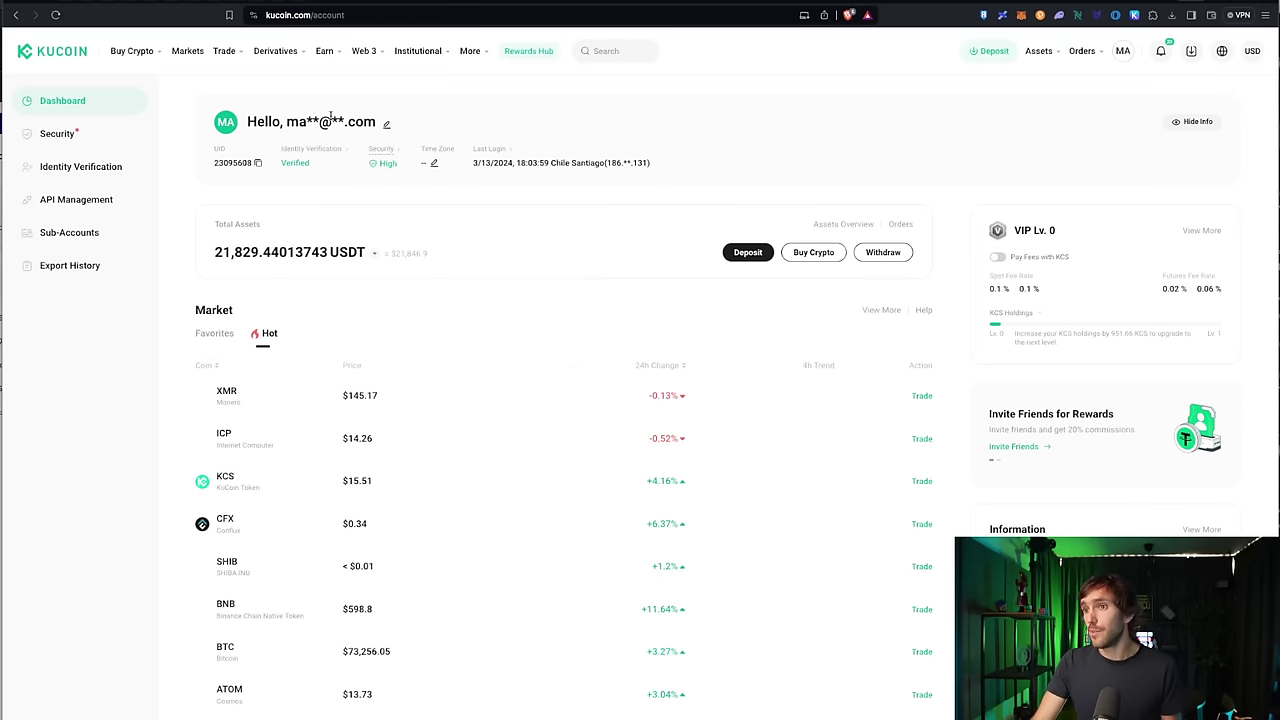
click(992, 56)
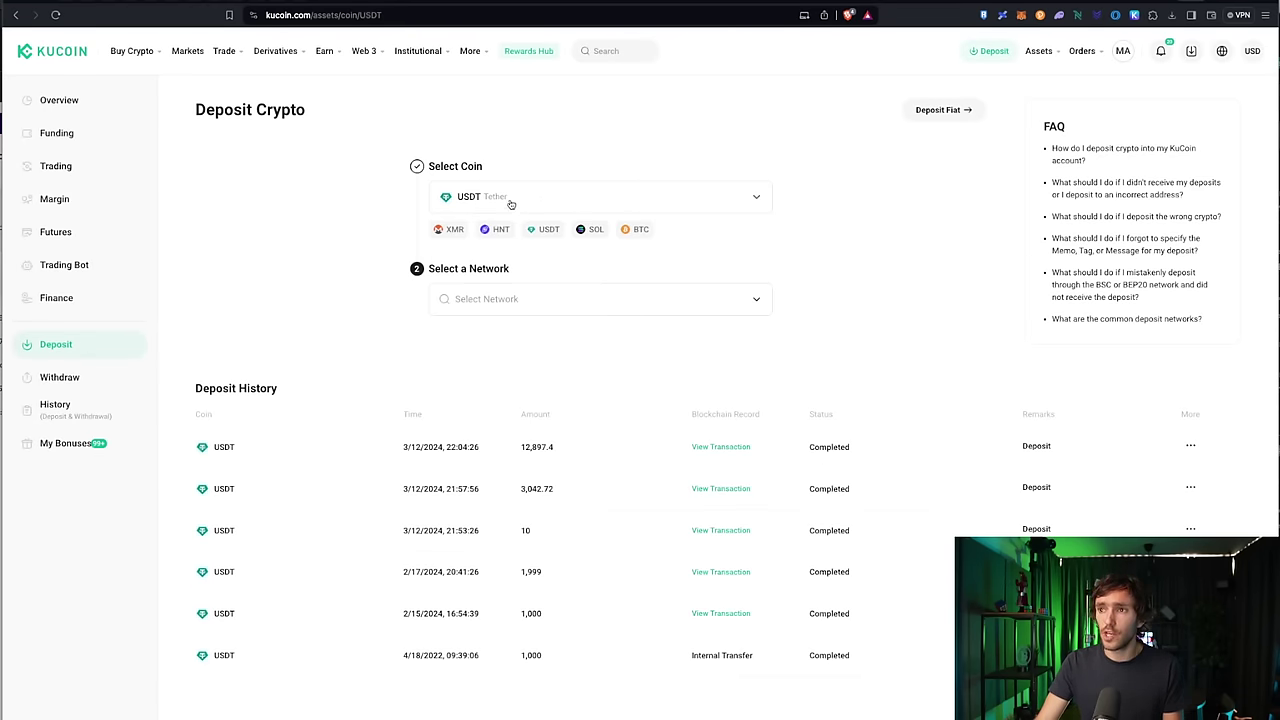
click(498, 298)
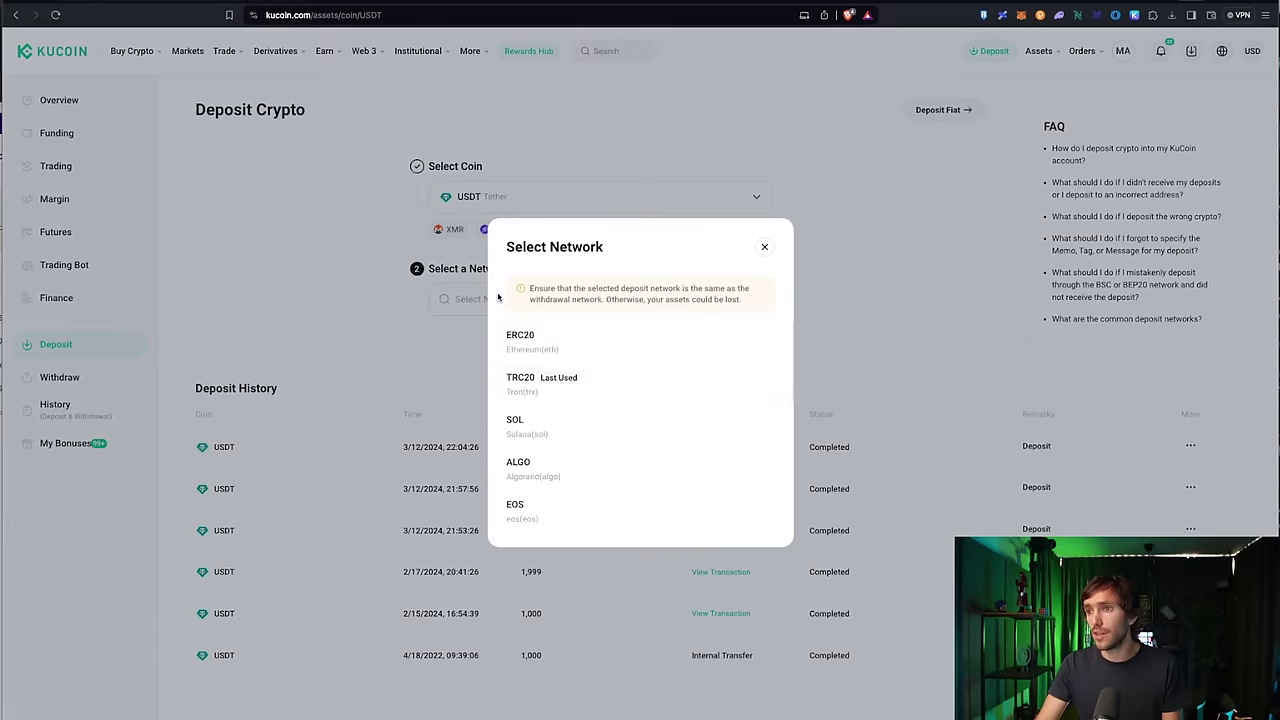
click(538, 391)
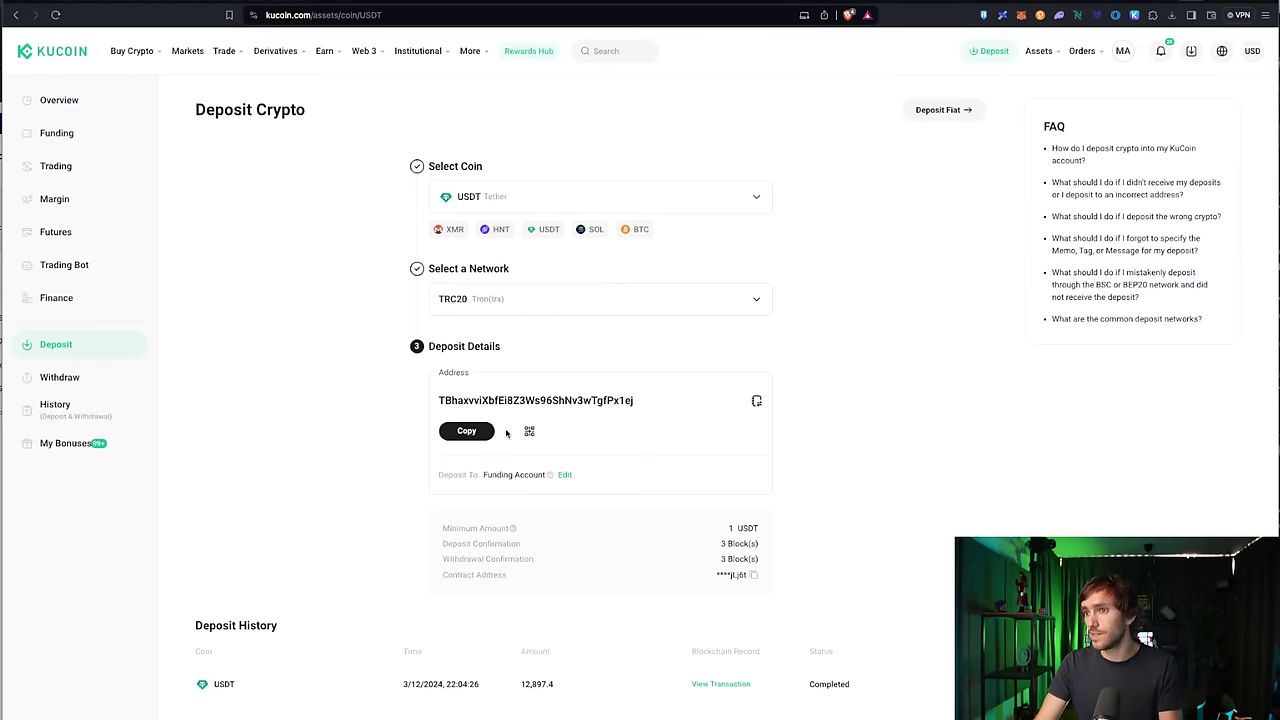
click(470, 431)
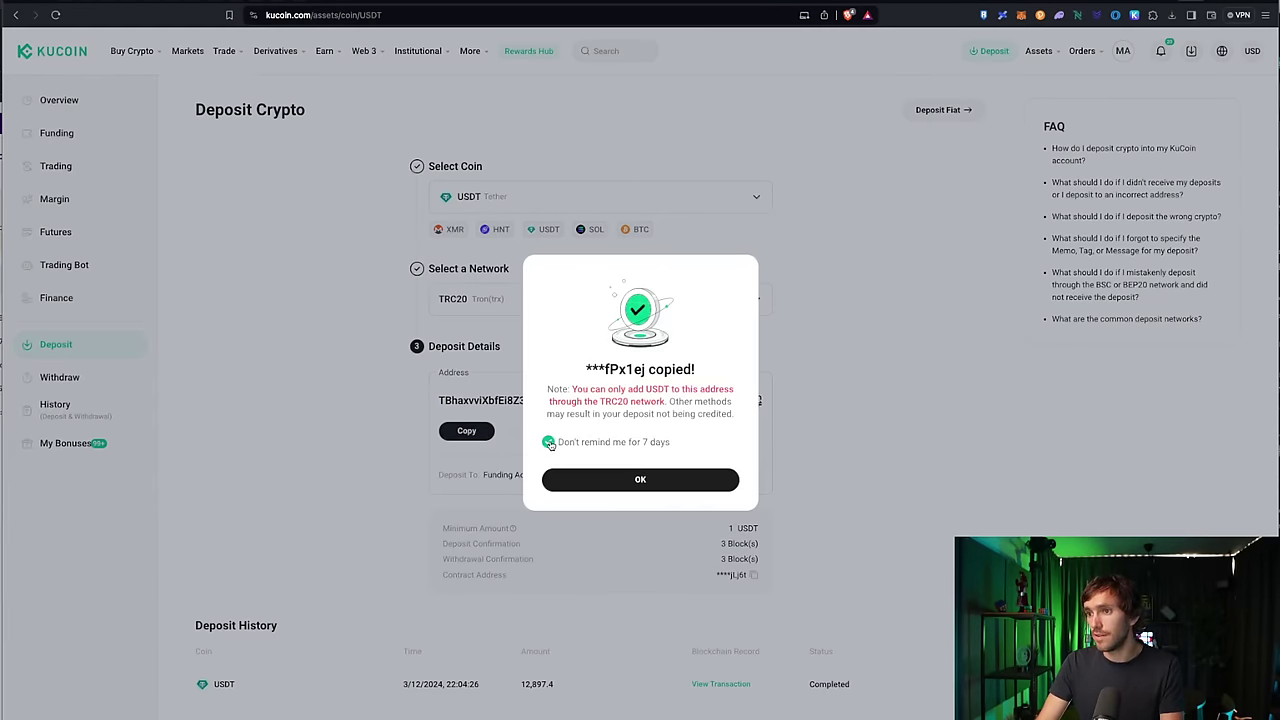
click(614, 480)
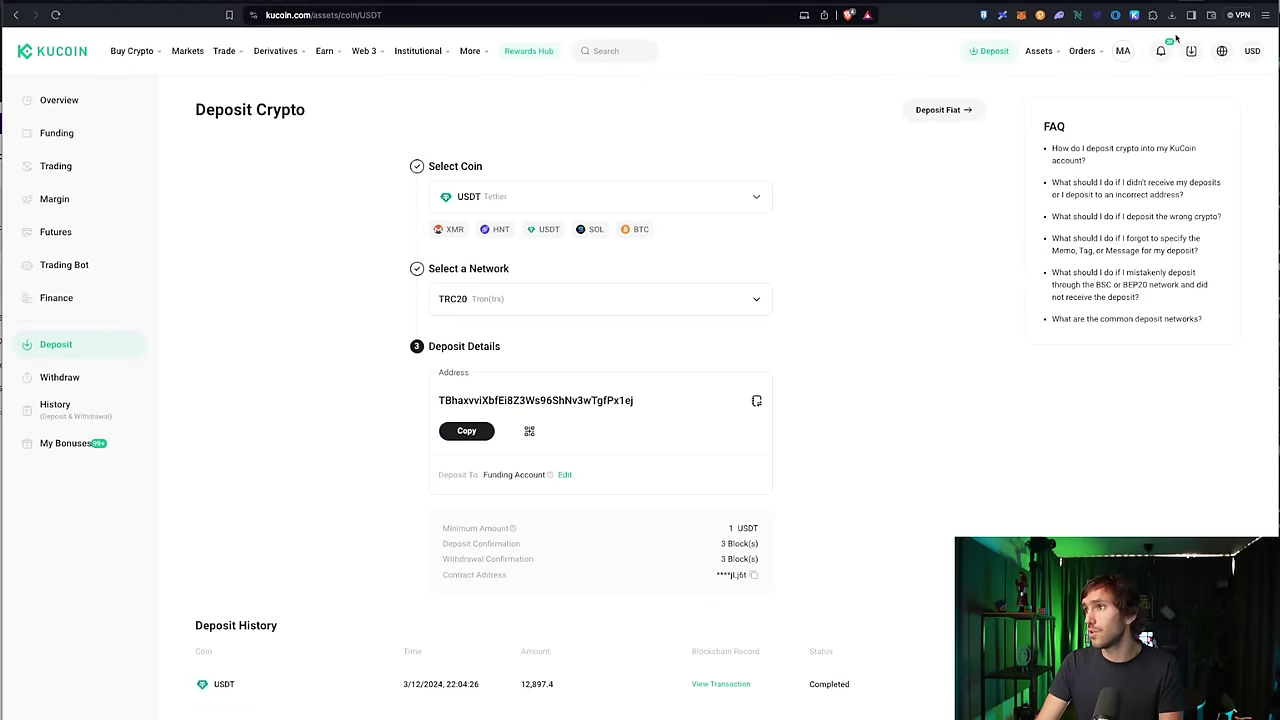
Paste the KuCoin address into Dirección and submit the 416.98289 USDT Tron withdrawal with the 2FA code.
click(714, 3)
click(370, 418)
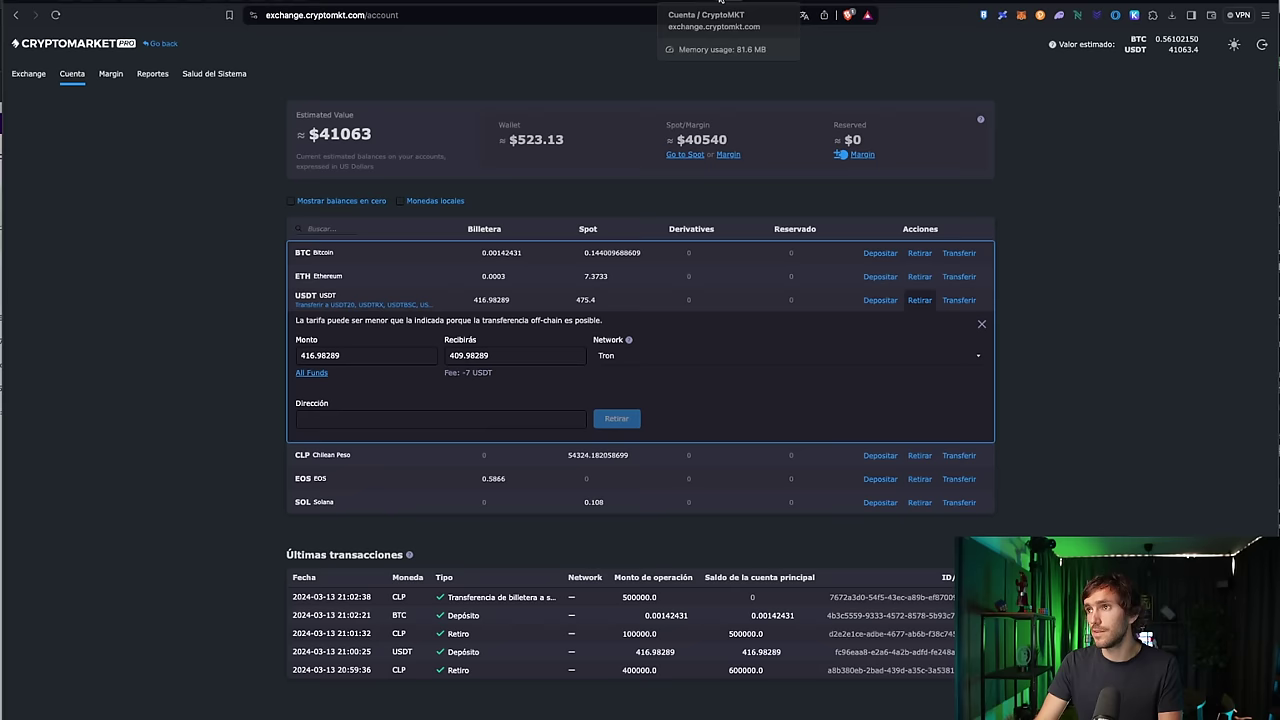
key(super+v)
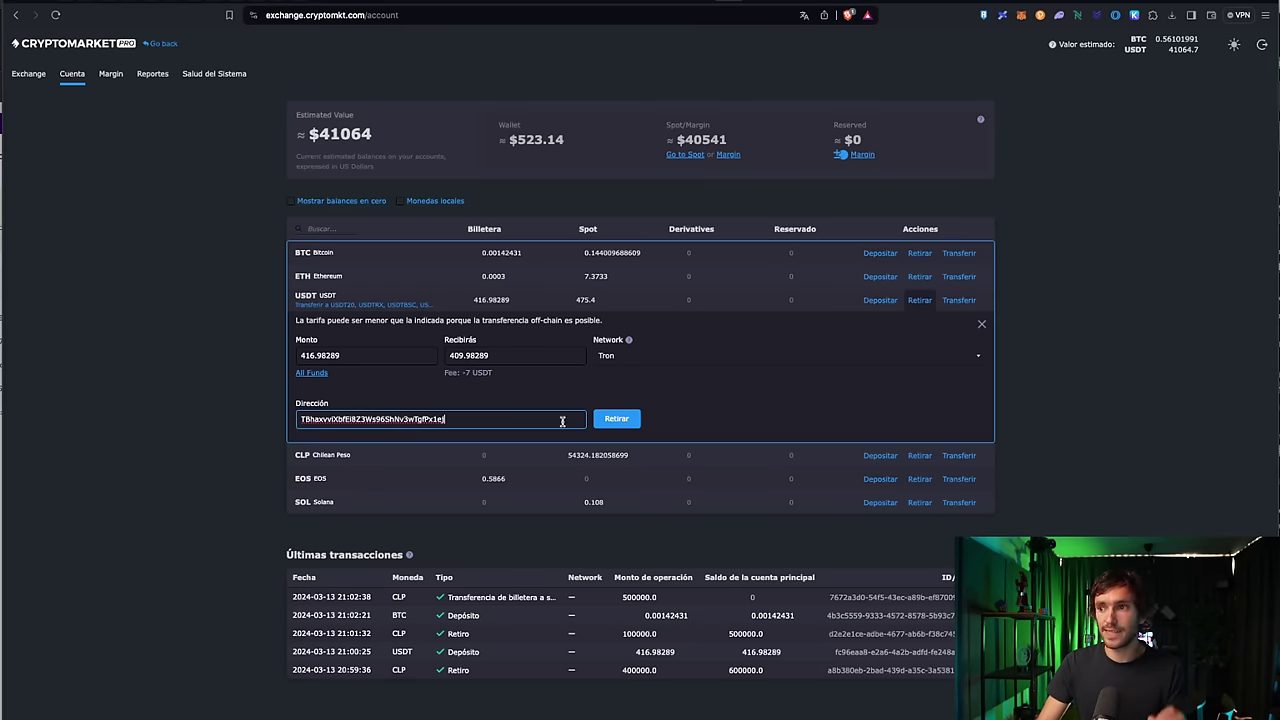
click(616, 419)
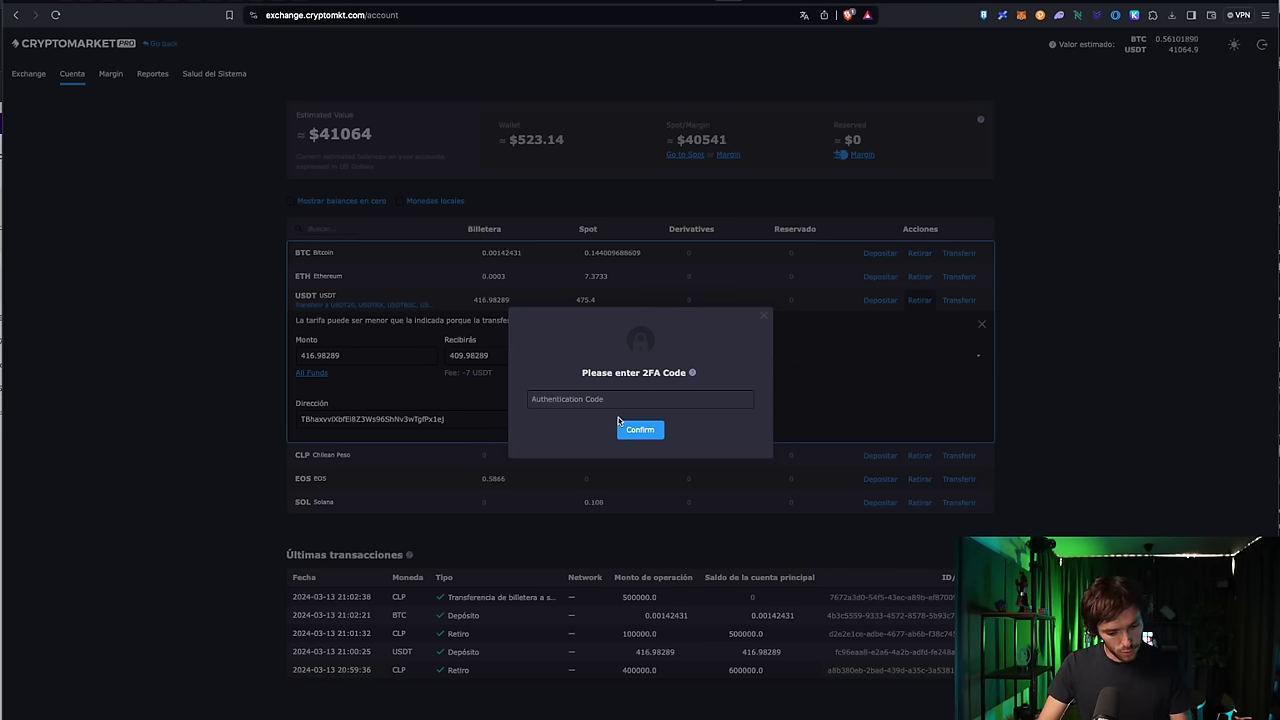
click(620, 425)
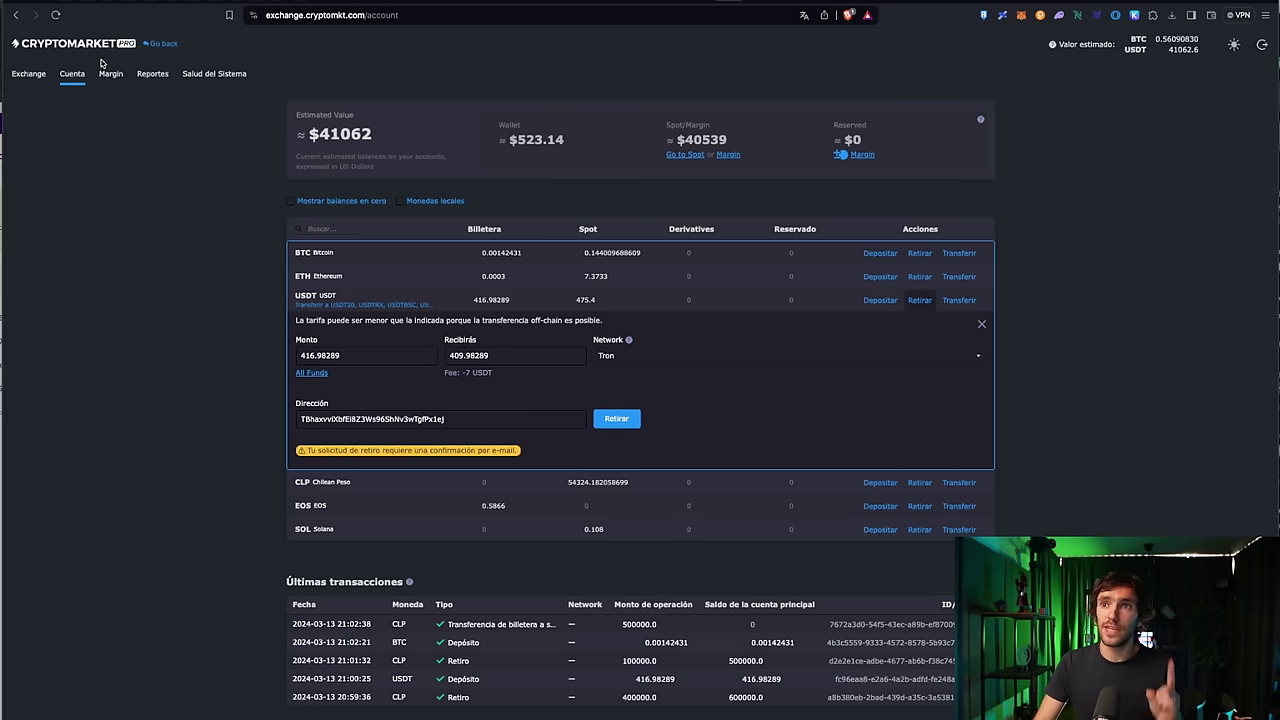
key(ctrl+Tab)
Open the 'Confirmación de retiro' e-mail in Recibidos and follow its link to approve the withdrawal.
click(137, 132)
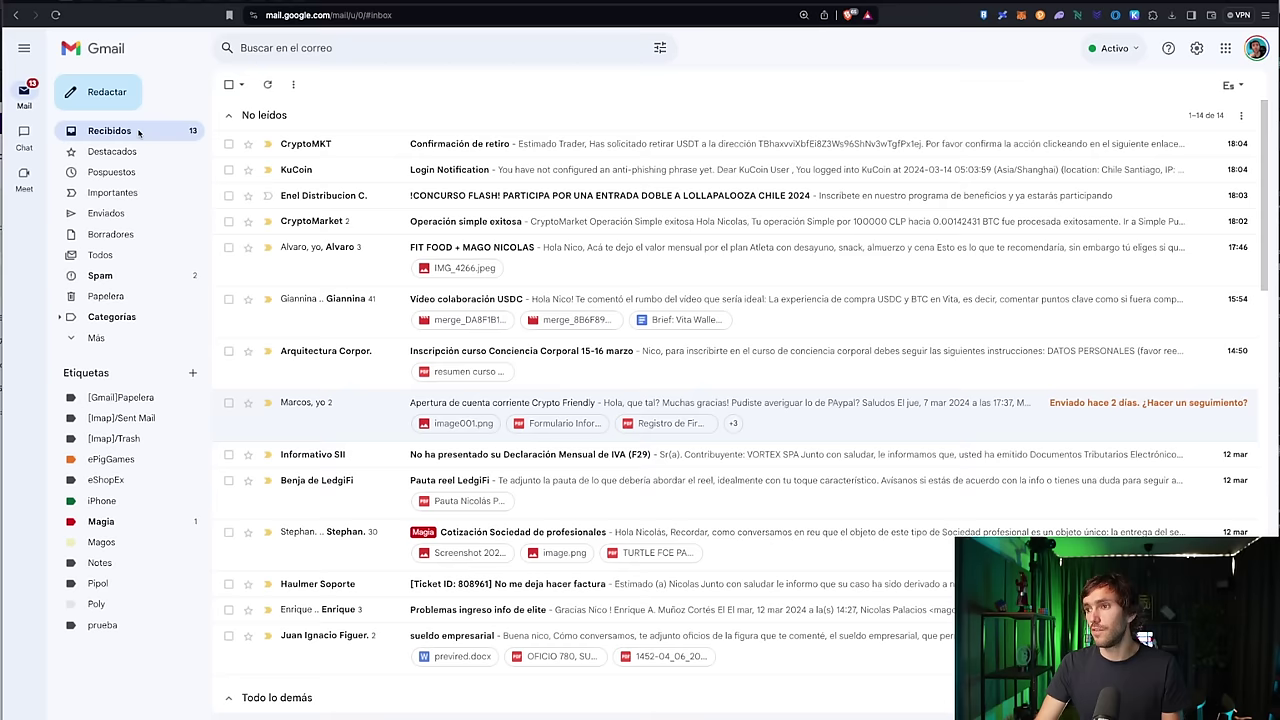
click(446, 170)
key(u)
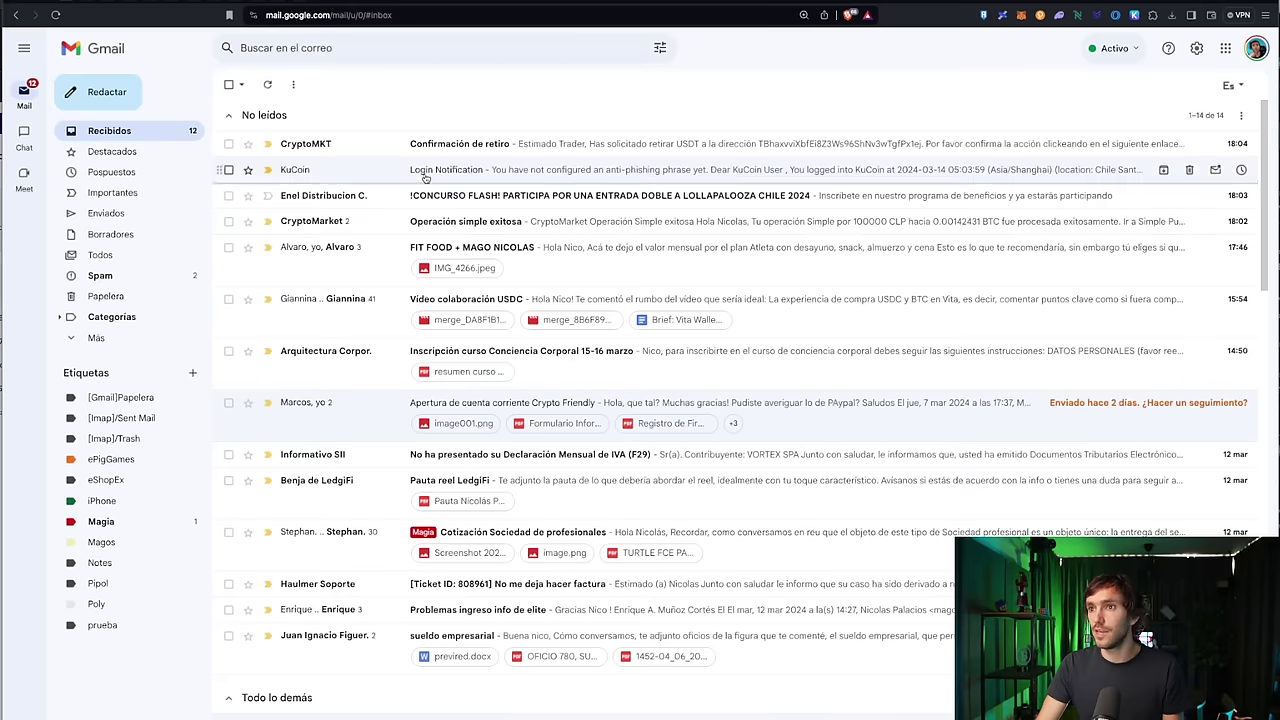
click(425, 146)
click(617, 341)
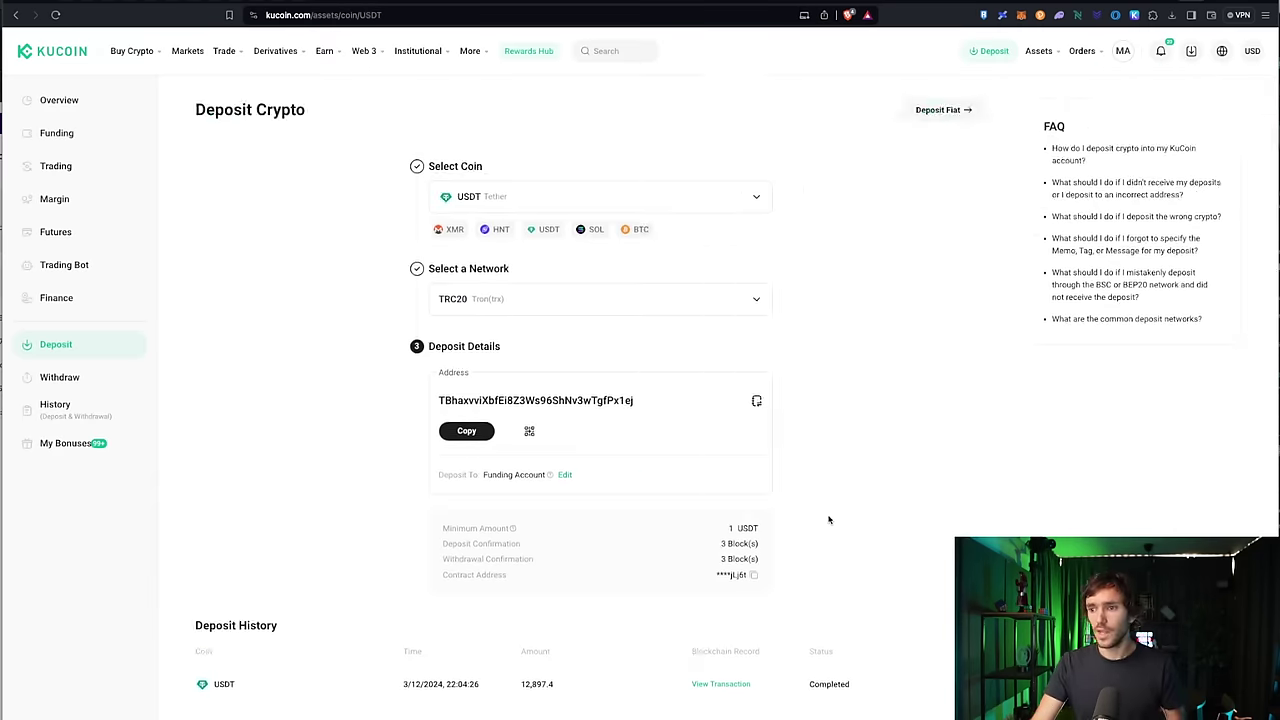
scroll(829, 519, down, 2)
scroll(829, 519, up, 2)
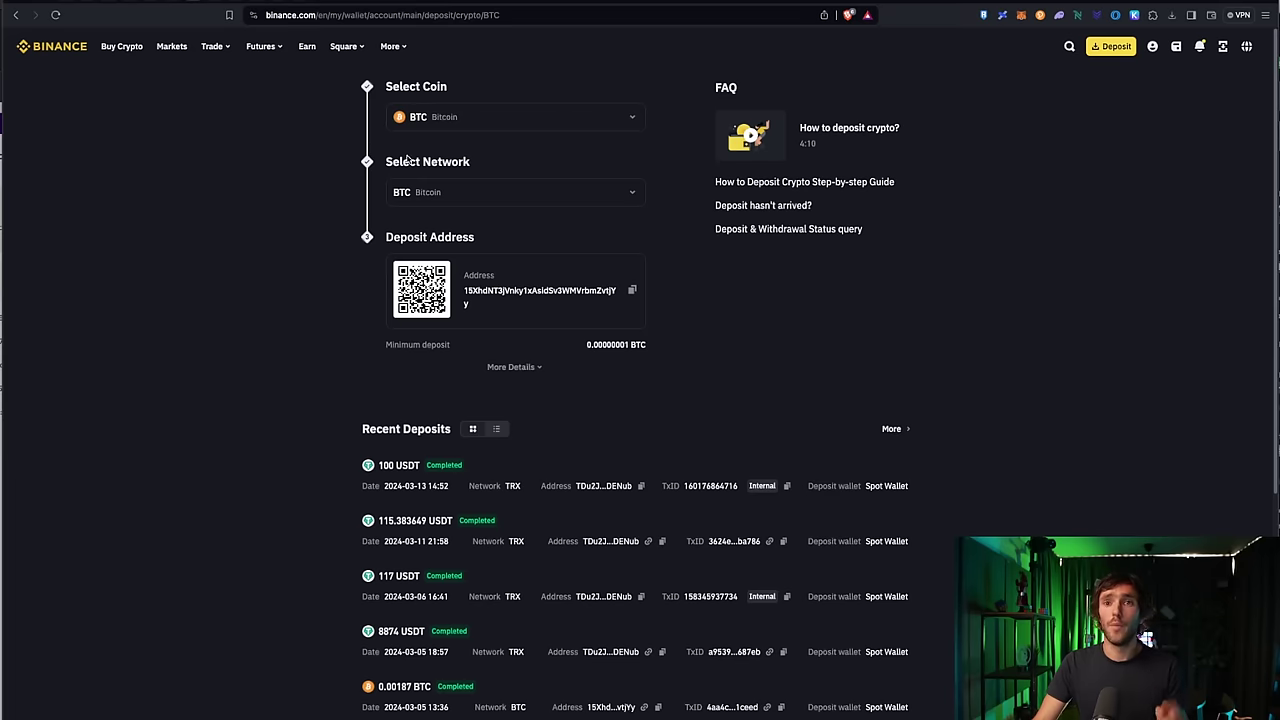
scroll(477, 369, down, 2)
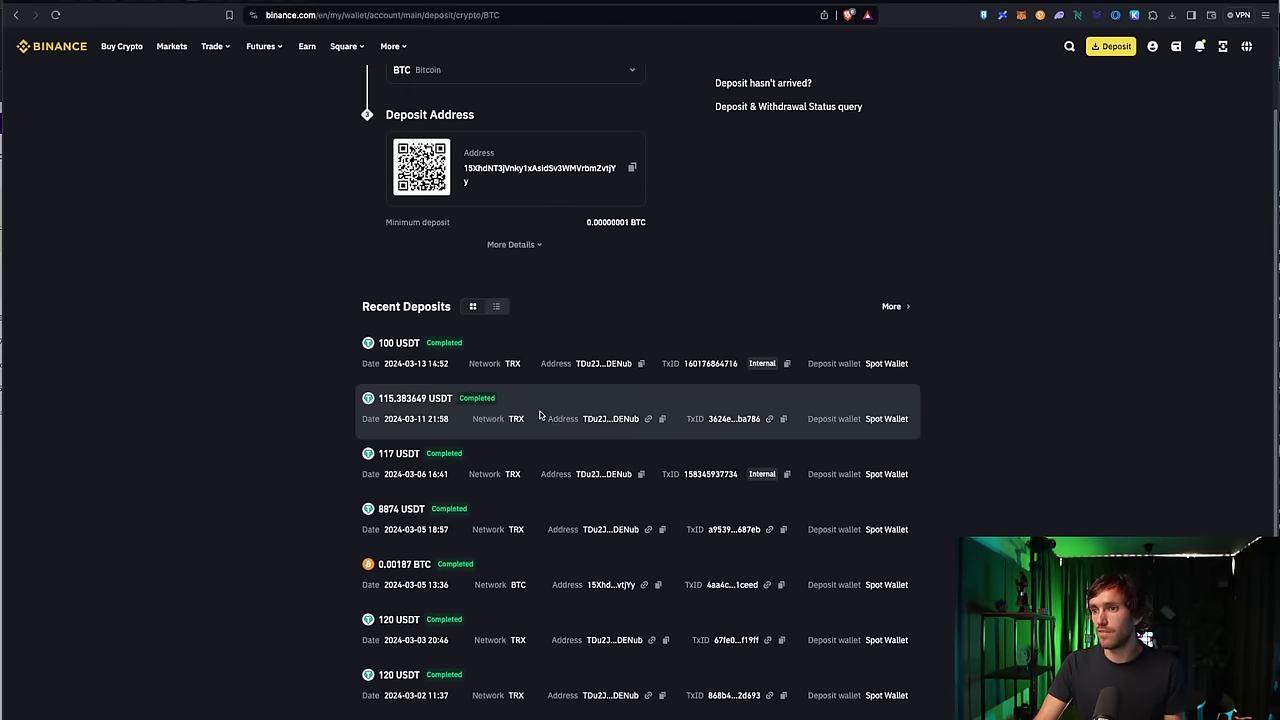
scroll(403, 333, up, 3)
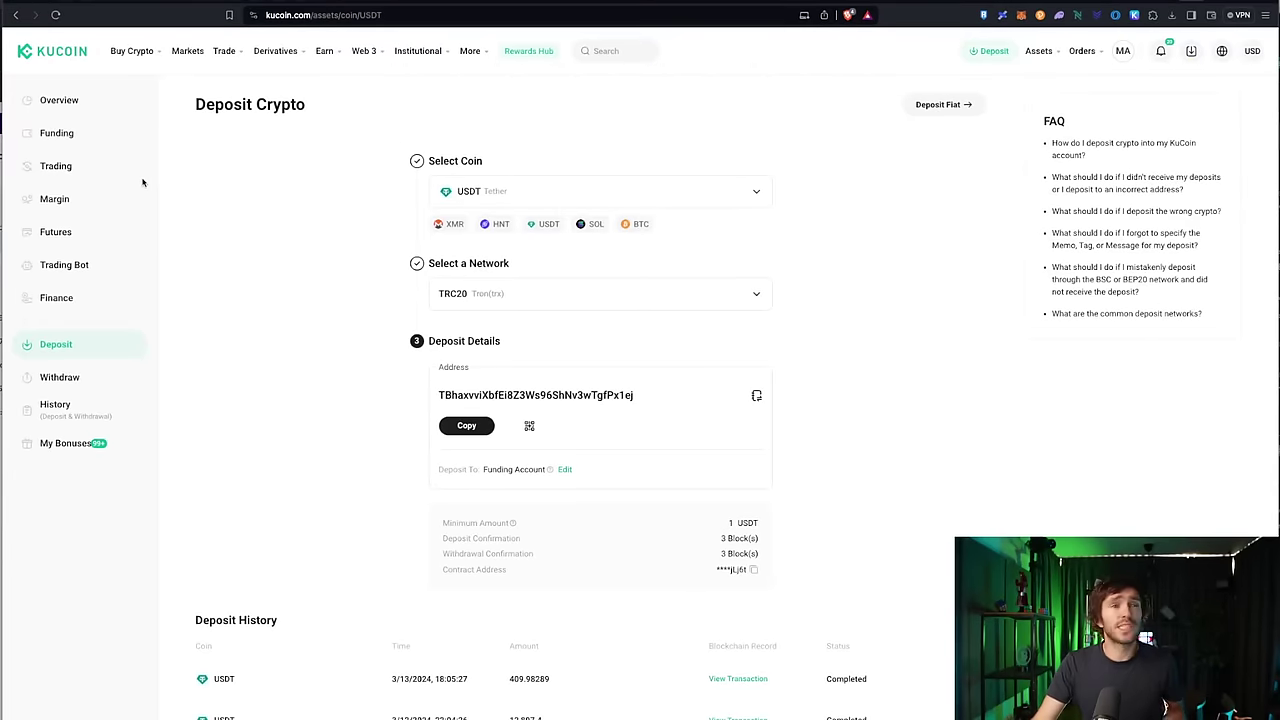
Open KuCoin's P2P market from Buy Crypto and dismiss the Stay Alert notice.
mouse_move(134, 57)
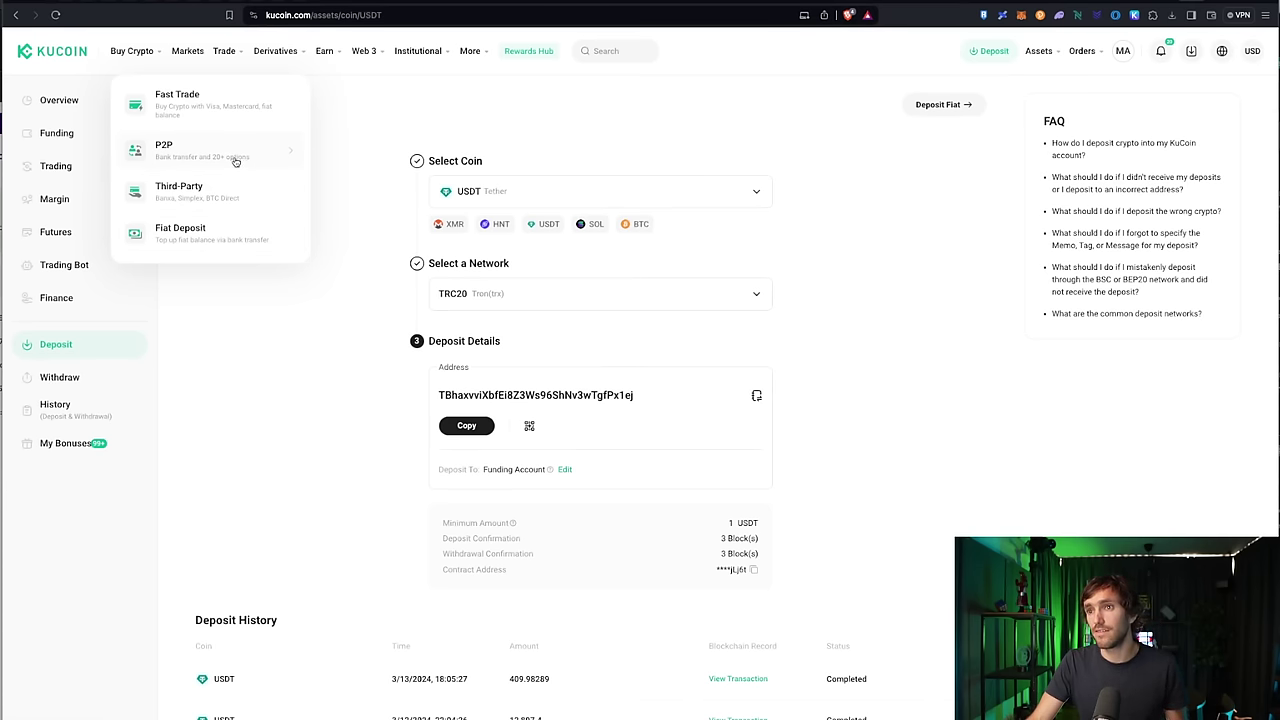
click(189, 157)
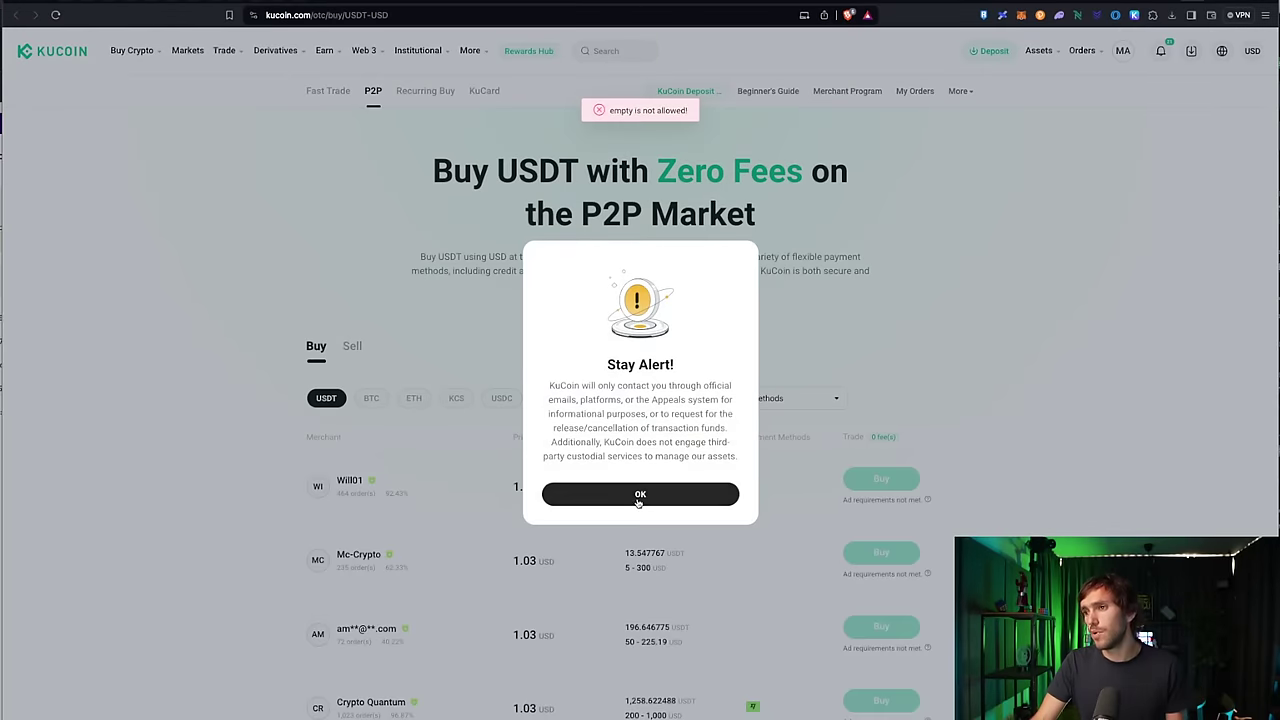
click(640, 492)
Browse the currency and Payment Methods dropdowns for the USDT offers priced in USD.
mouse_move(633, 421)
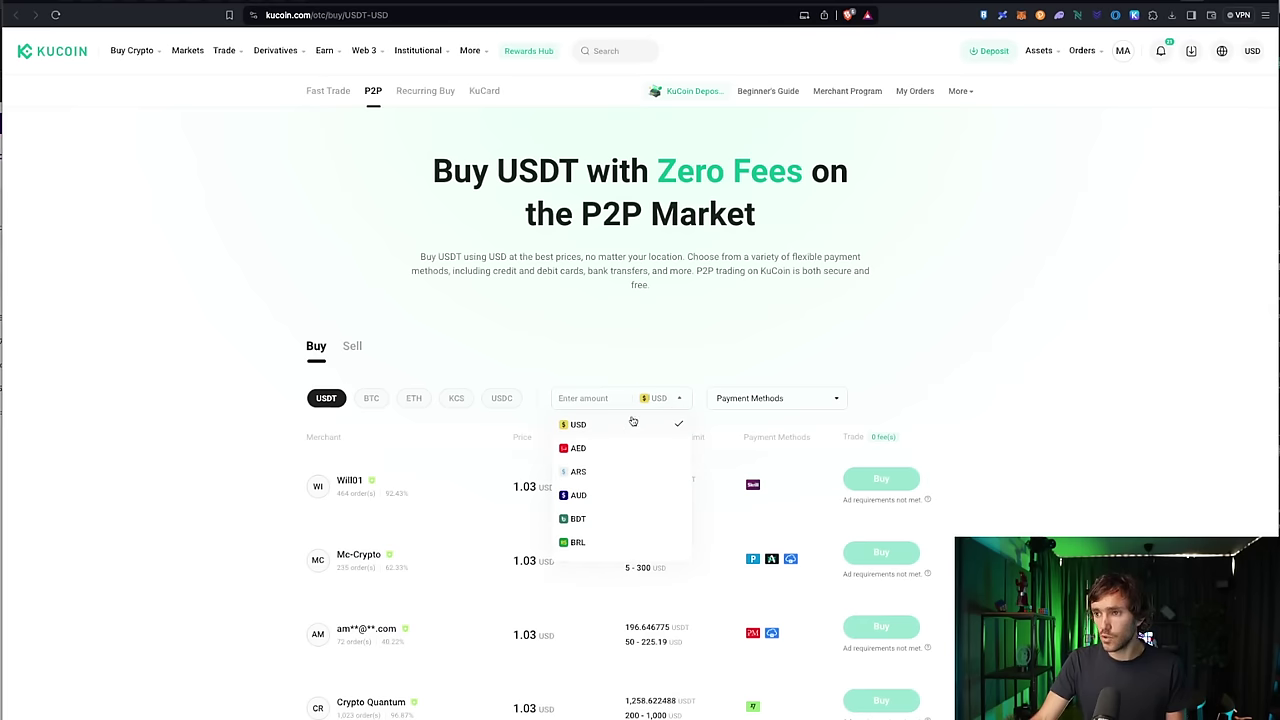
mouse_move(685, 405)
scroll(613, 443, down, 10)
scroll(613, 443, up, 10)
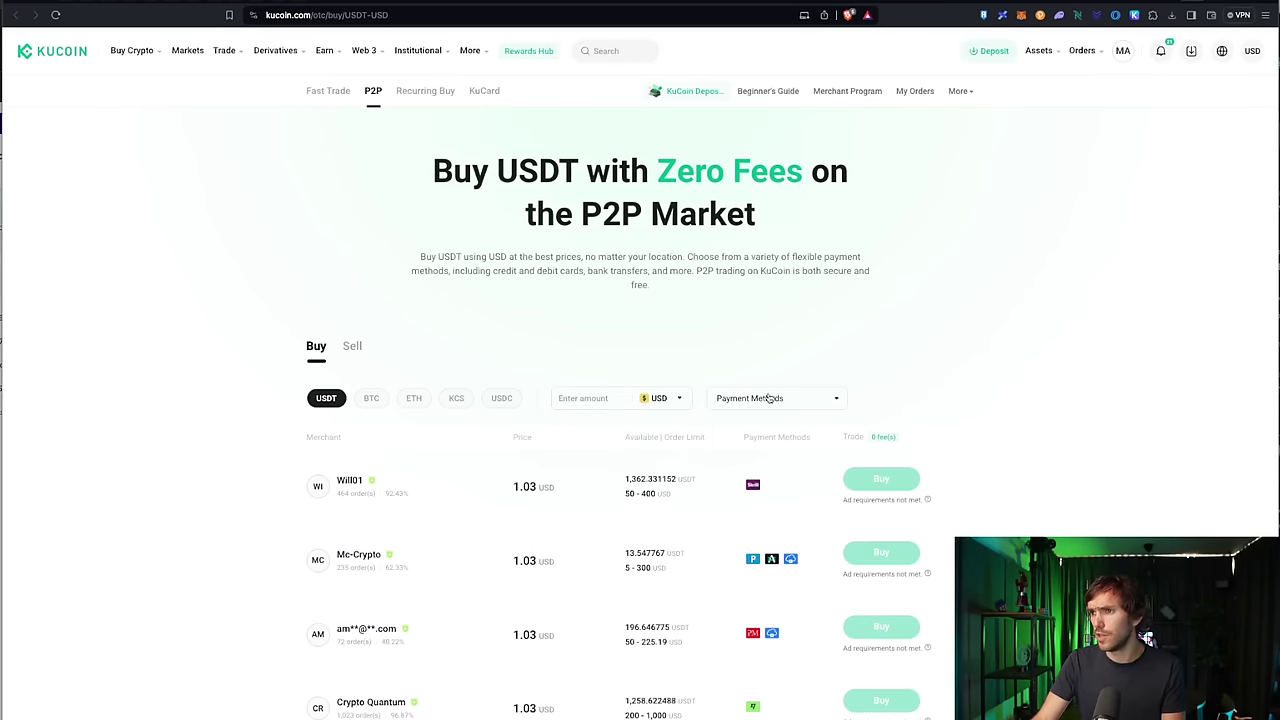
mouse_move(768, 393)
scroll(805, 535, down, 3)
scroll(793, 505, down, 2)
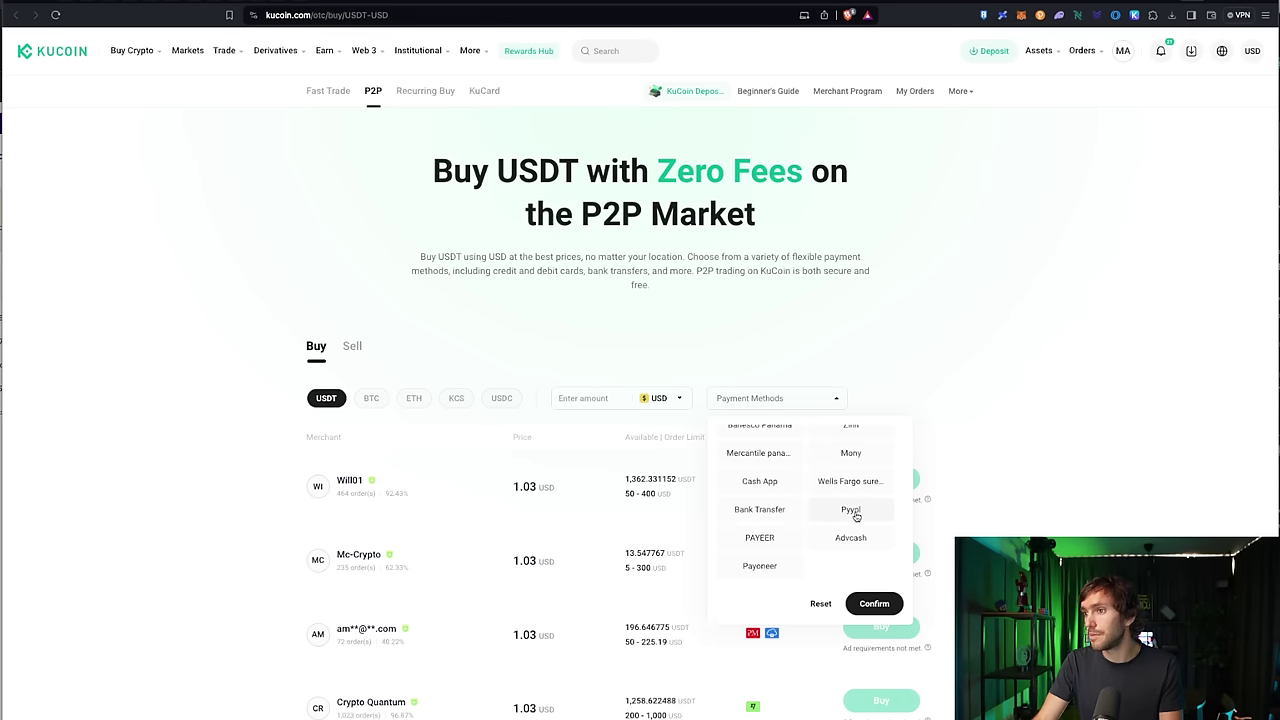
scroll(834, 531, up, 3)
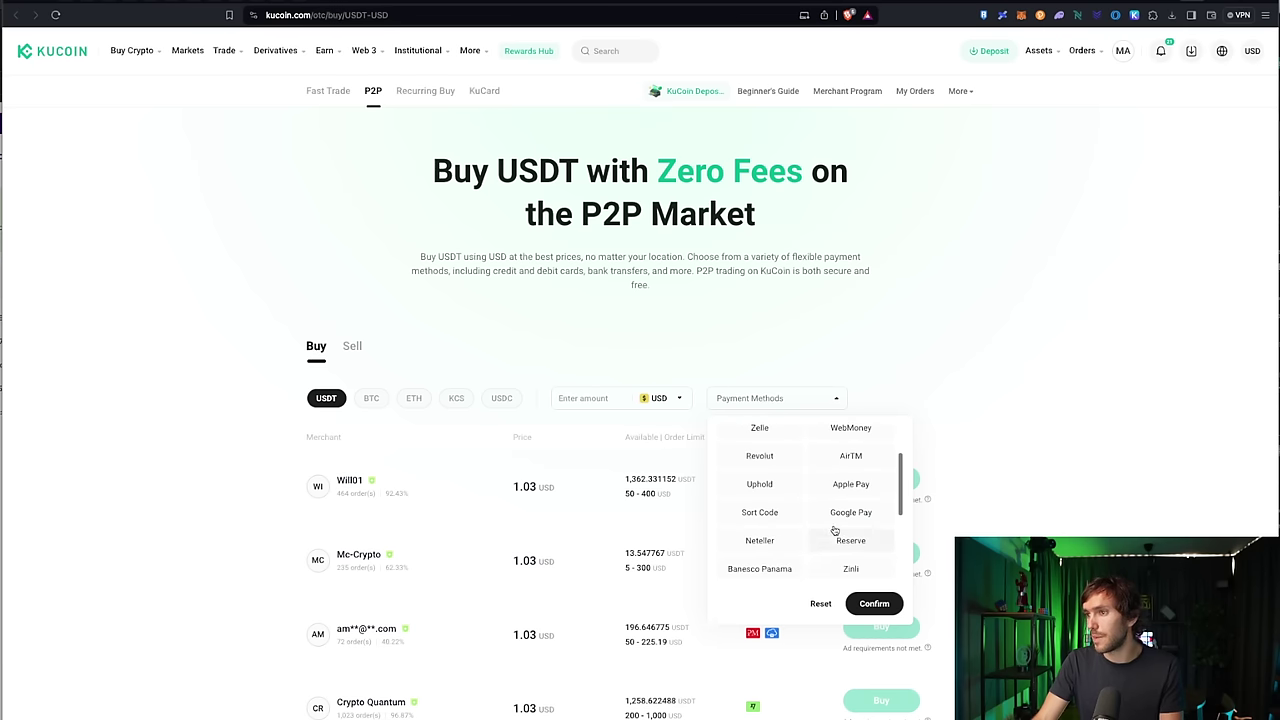
scroll(831, 531, down, 1)
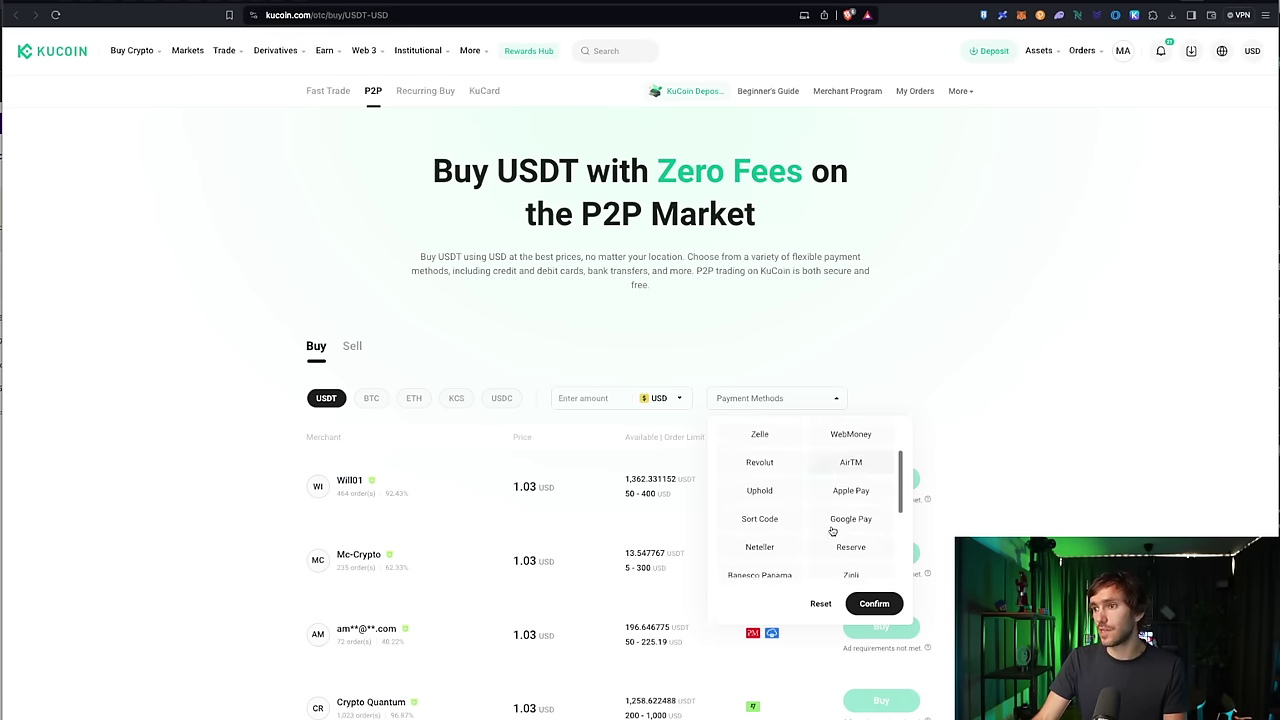
scroll(838, 512, up, 3)
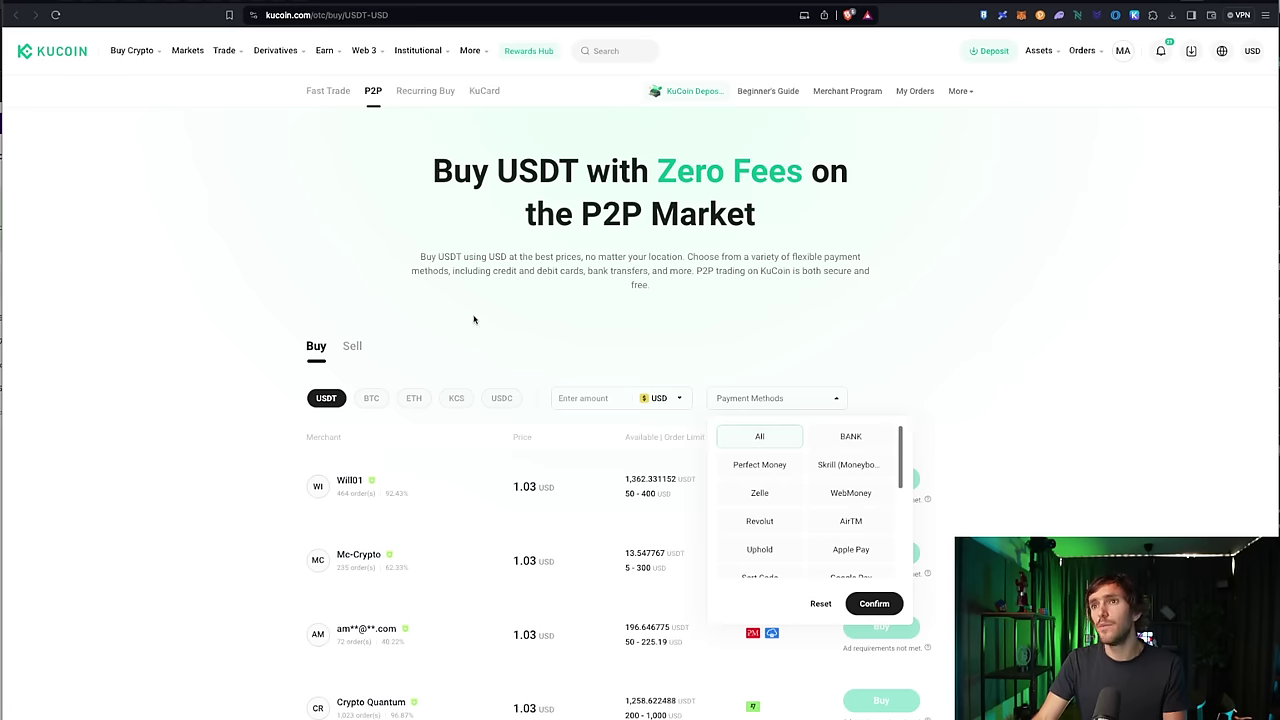
click(450, 318)
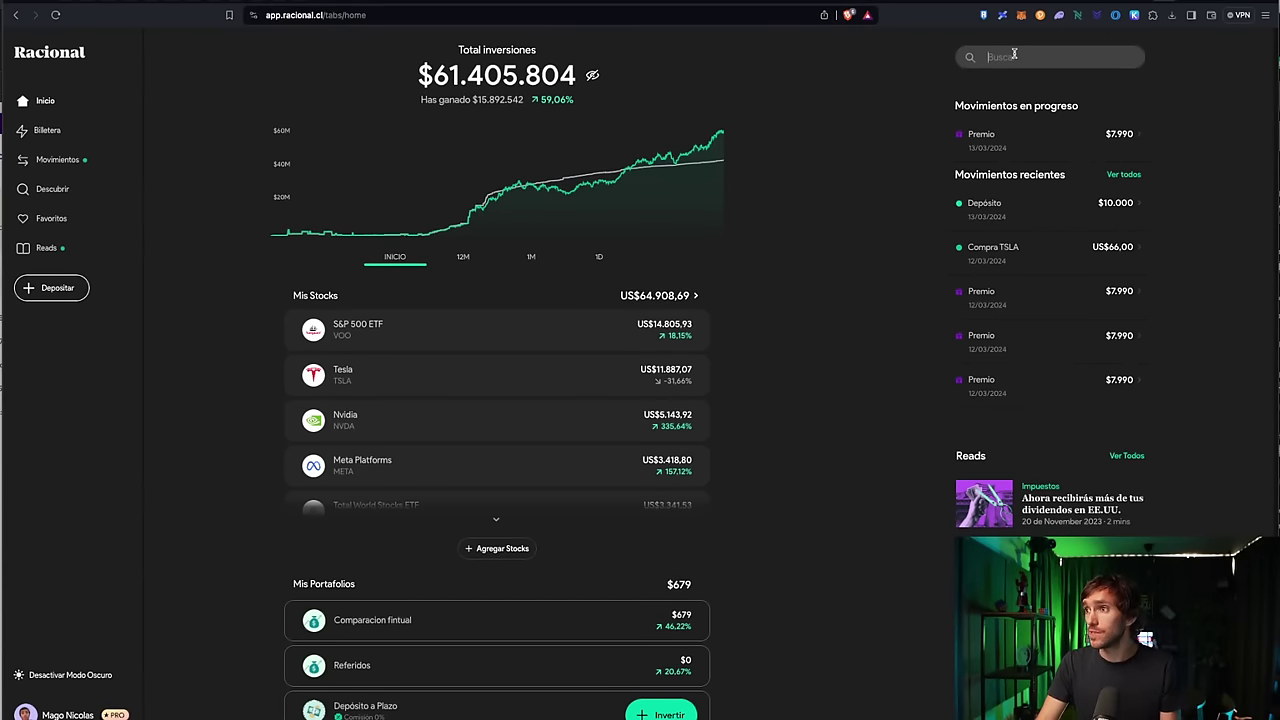
Find iShares Bitcoin ETF via 'ibit' and create a commission-free US$19 market buy order (about 0.45254257 shares).
text(ibit)
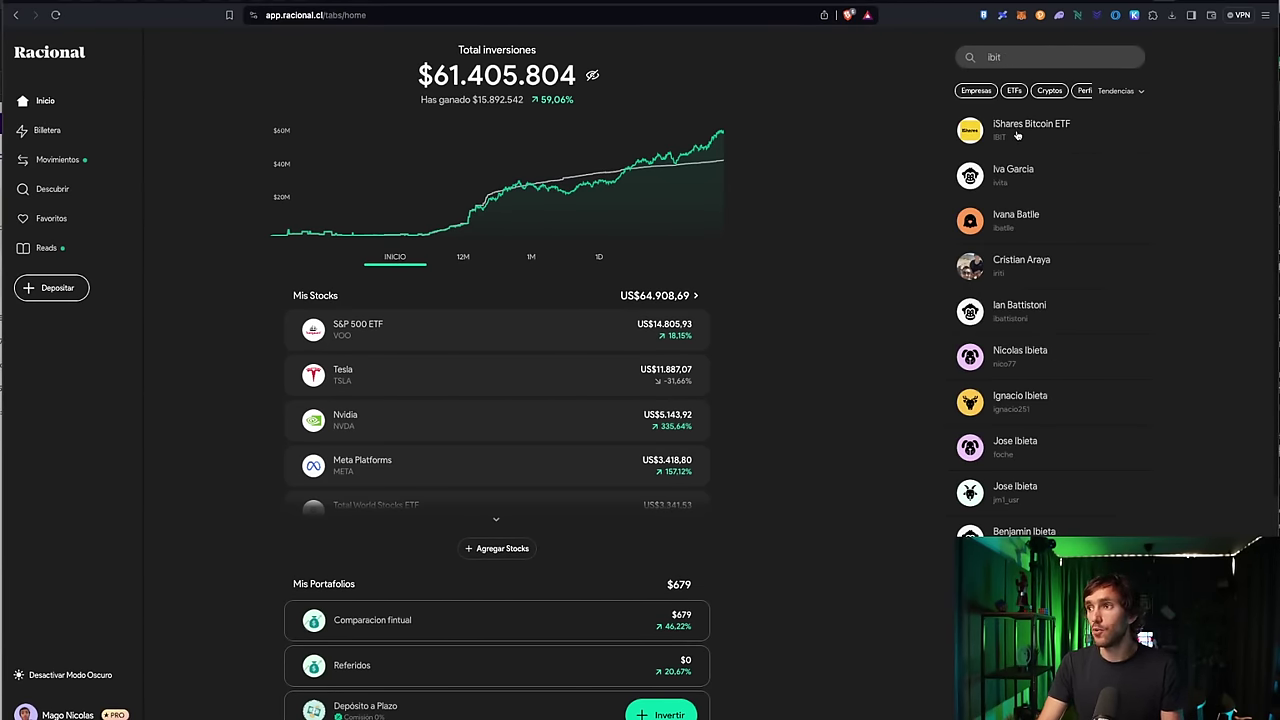
click(1017, 135)
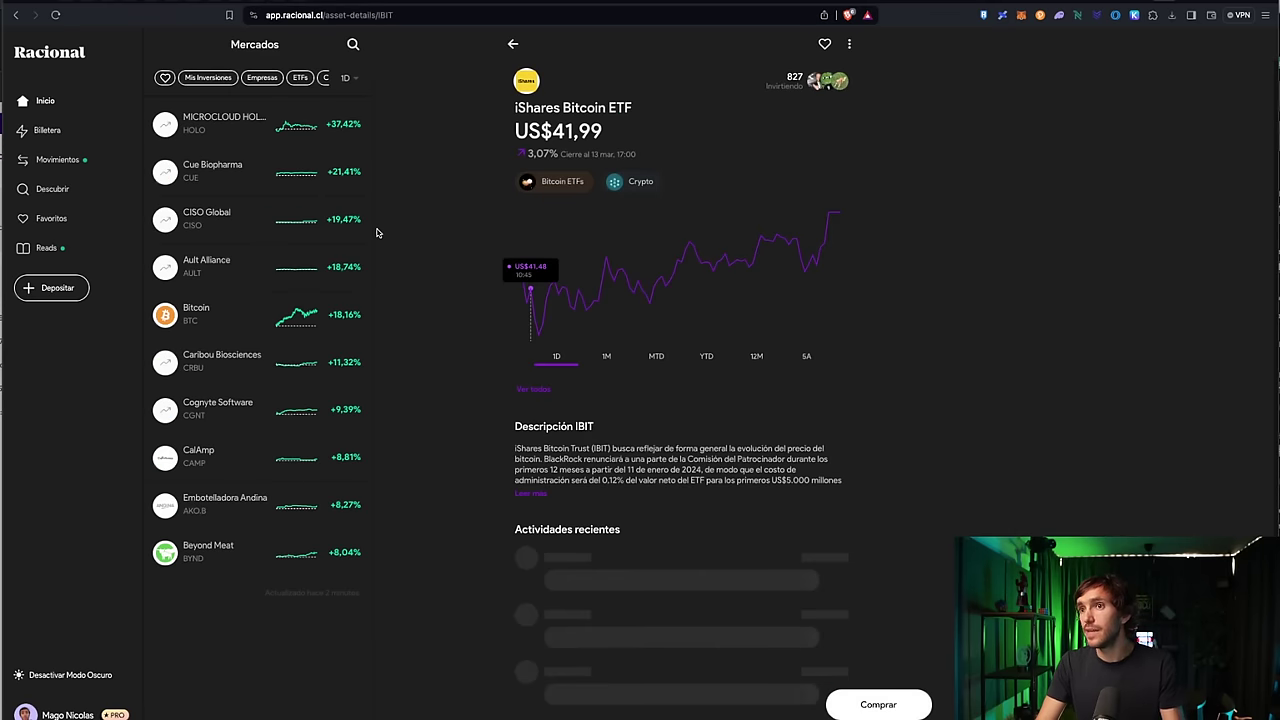
click(663, 221)
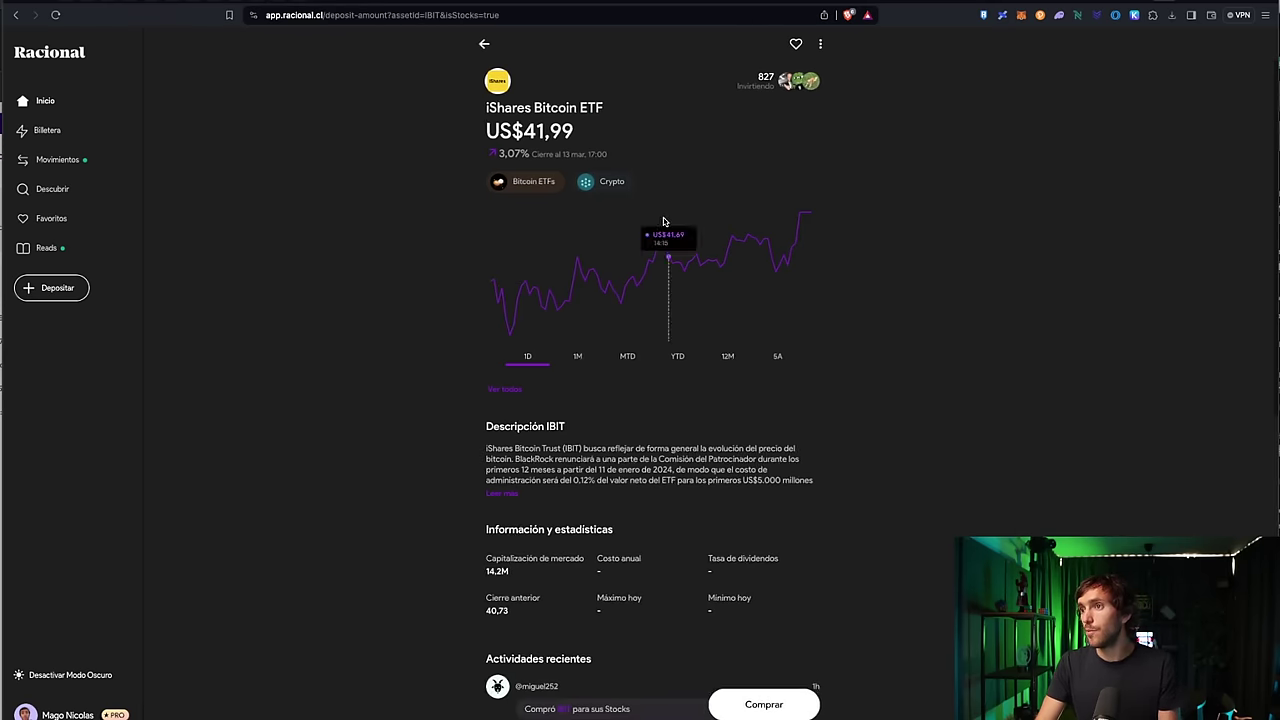
click(662, 197)
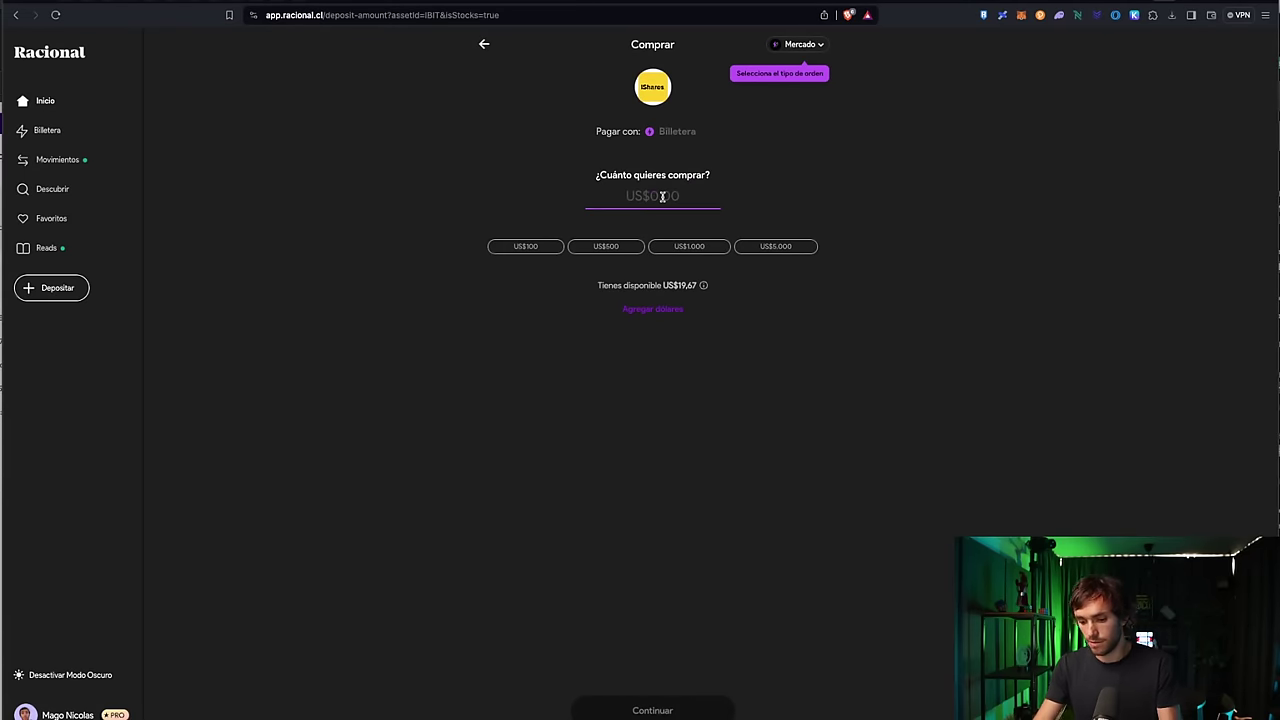
text(19)
click(666, 711)
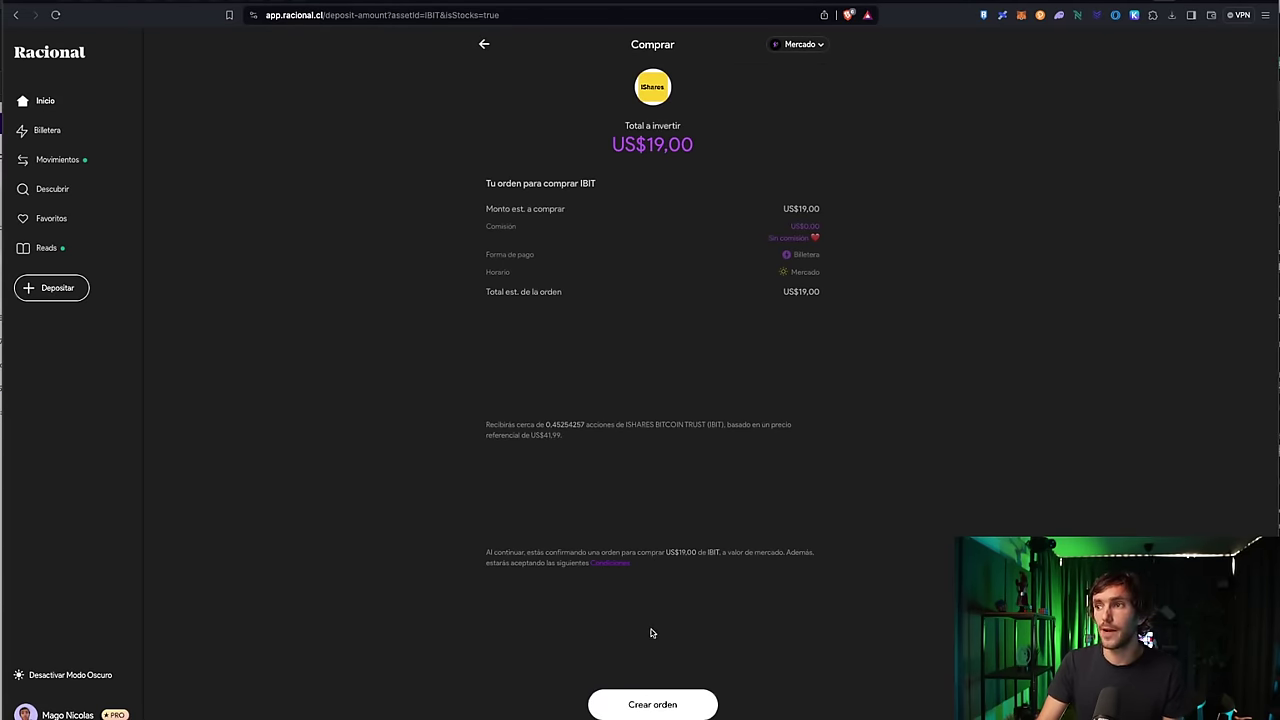
click(634, 697)
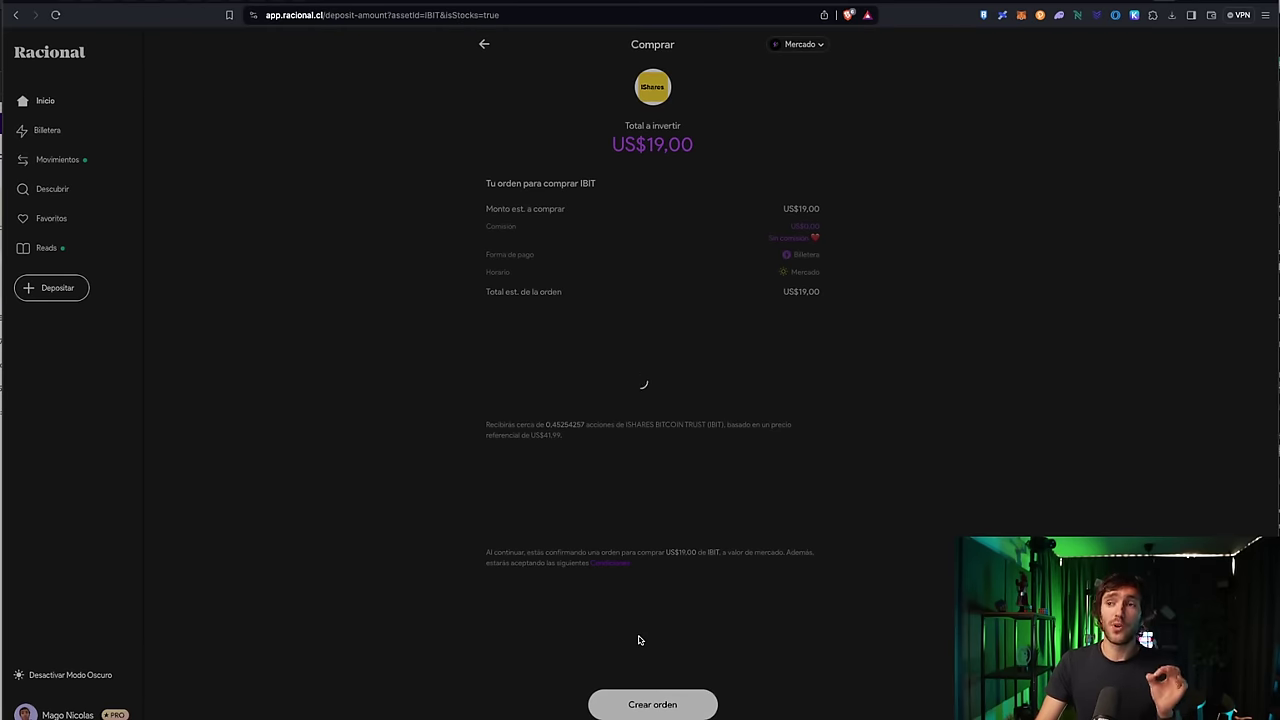
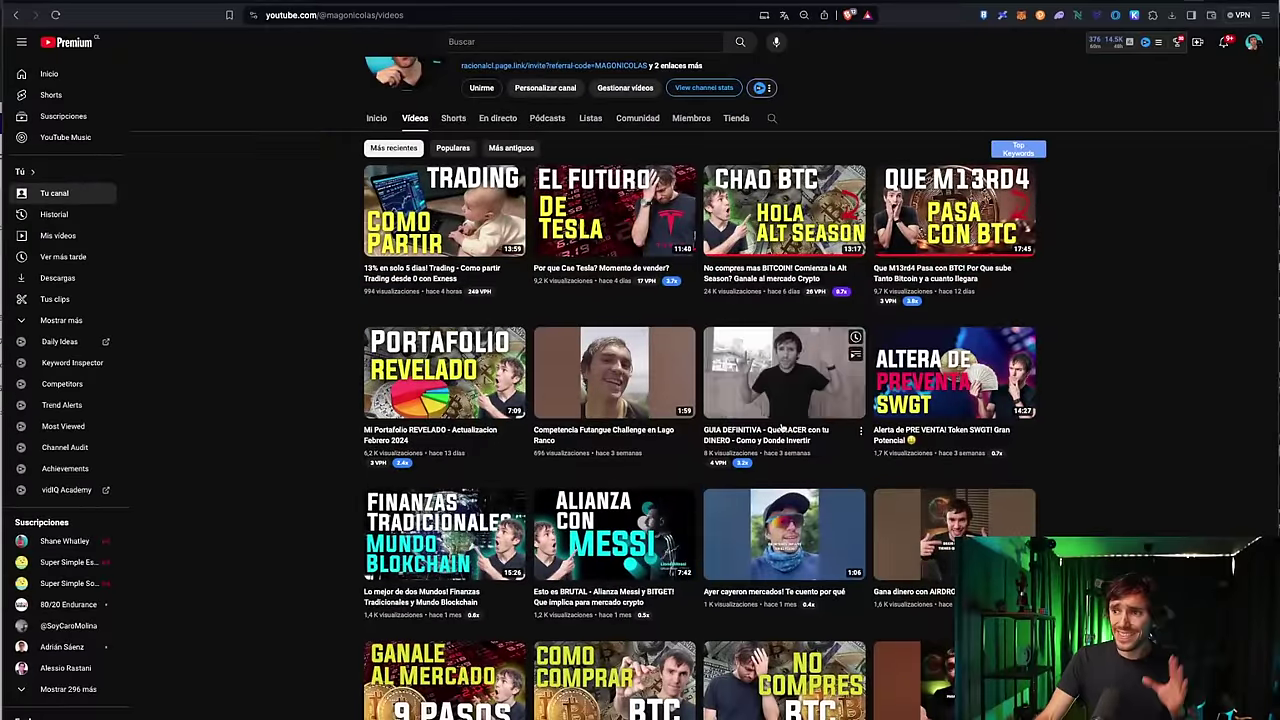
scroll(817, 456, down, 1)
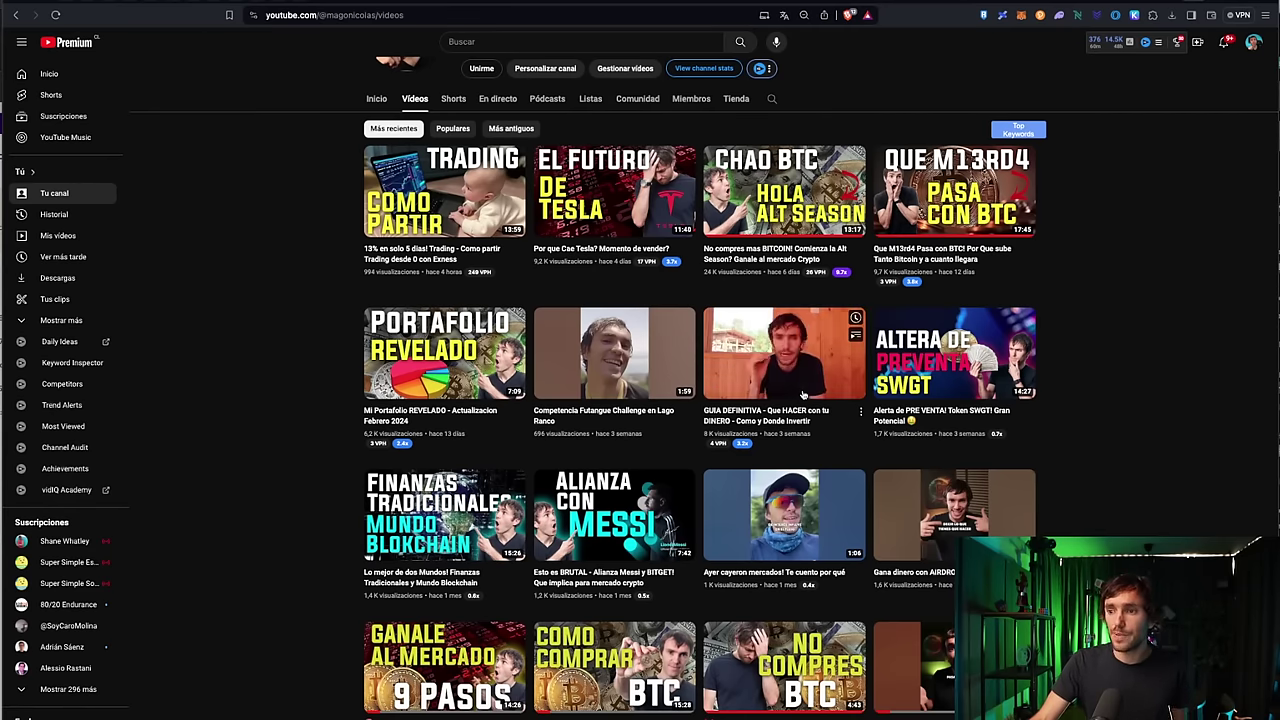
scroll(806, 395, down, 1)
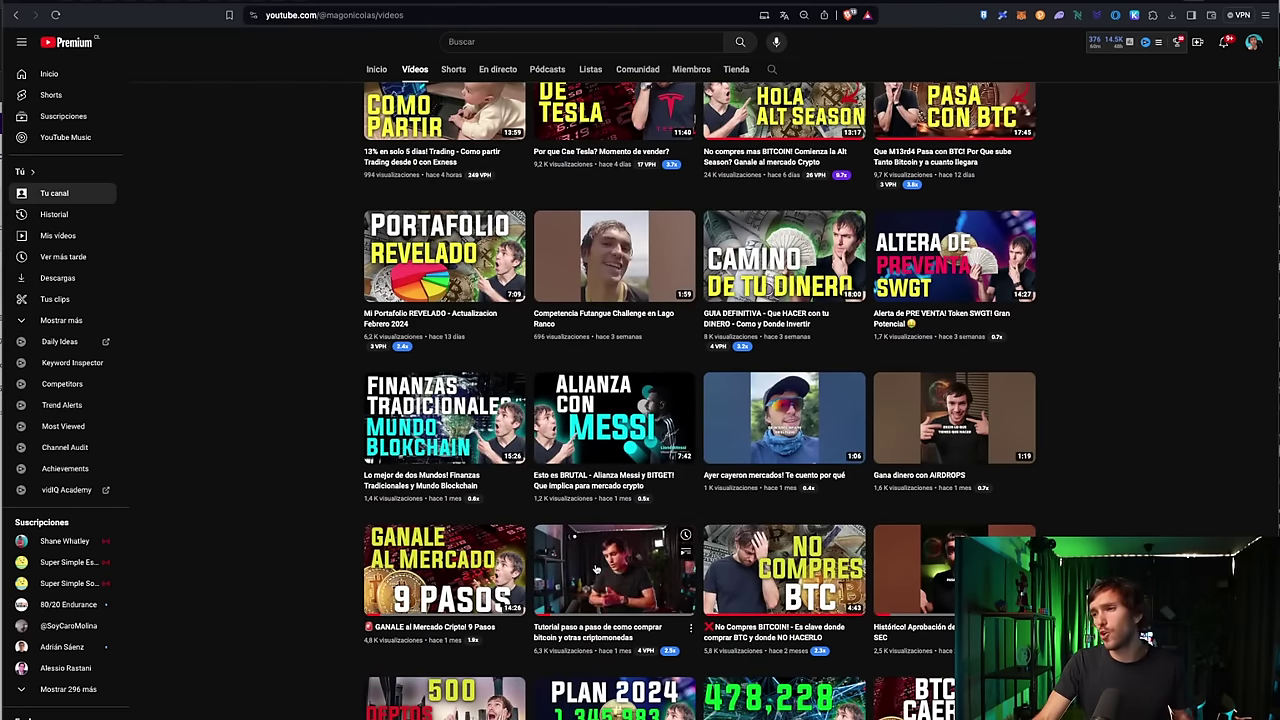
scroll(596, 568, up, 3)
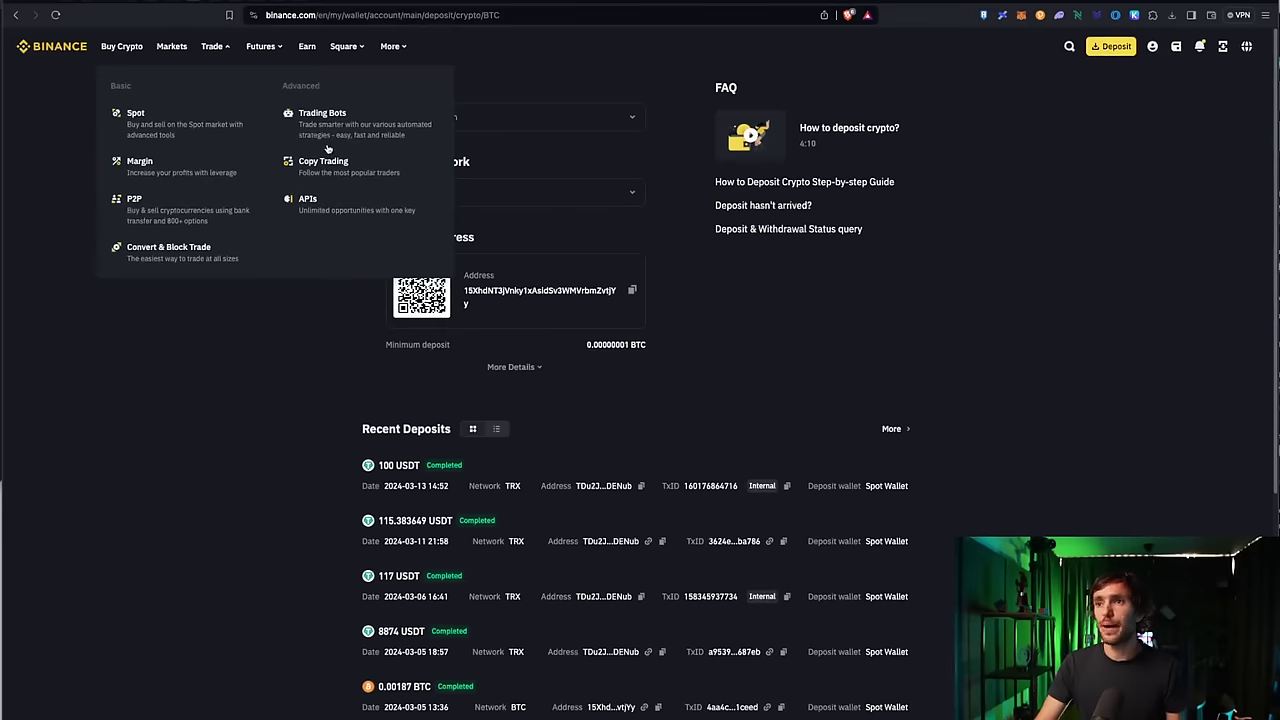
Go to the Binance Pay dashboard from the More menu.
mouse_move(397, 57)
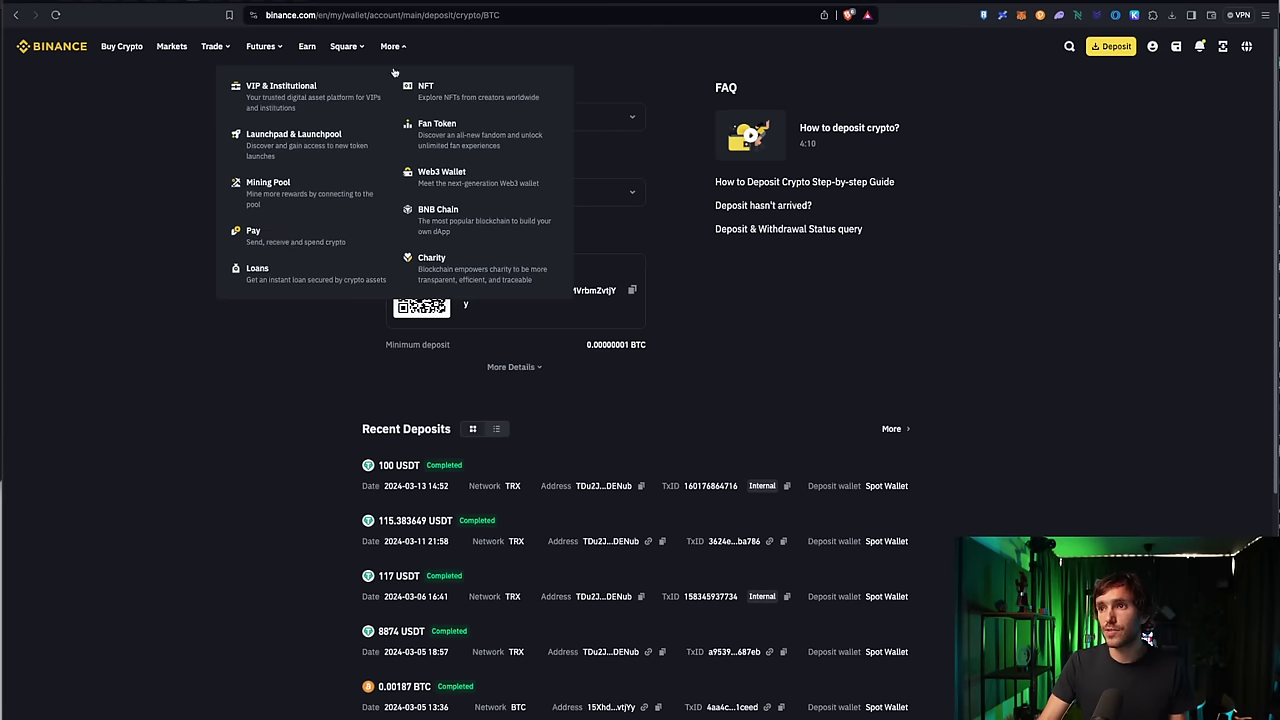
click(258, 231)
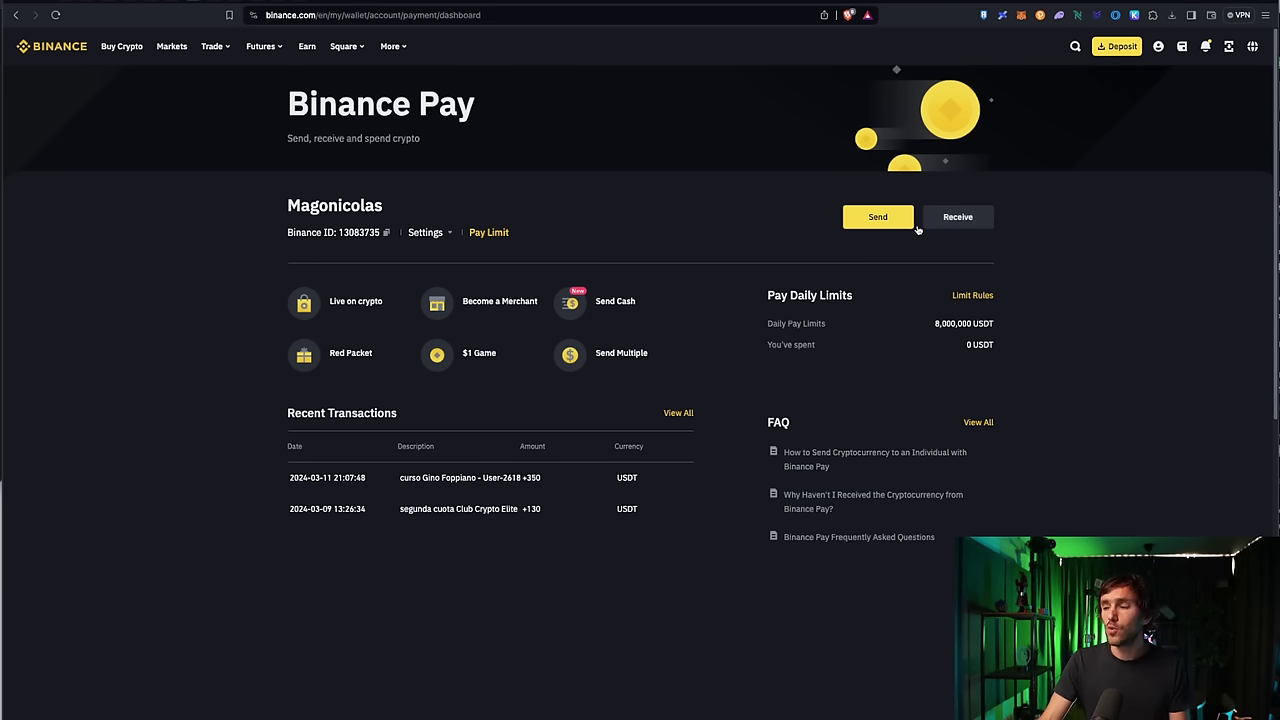
Start a Pay send and enter the recipient's e-mail address.
click(877, 222)
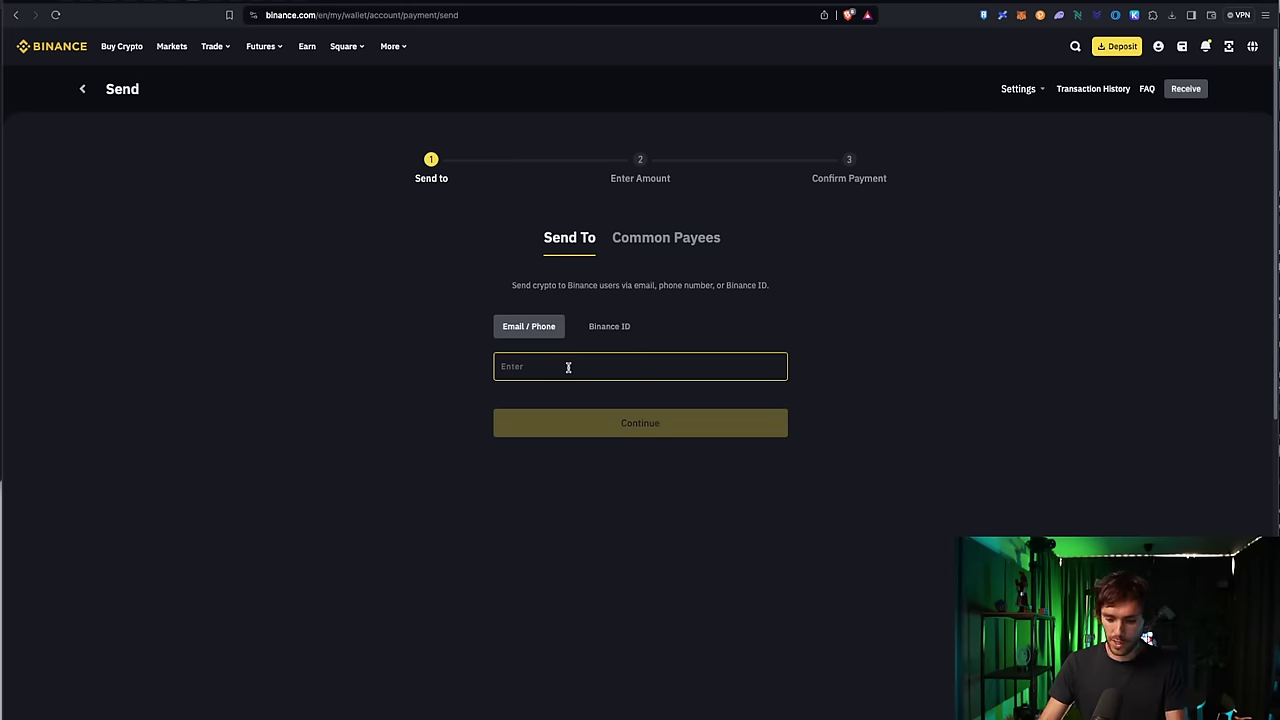
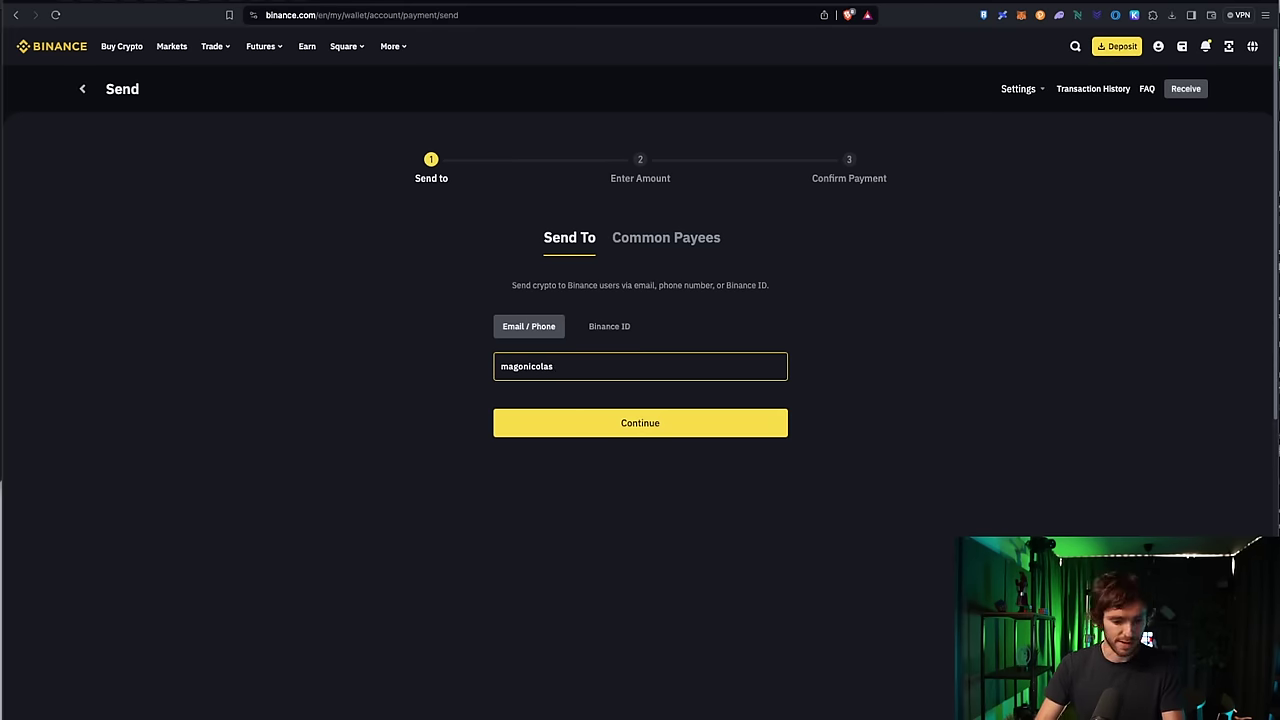
click(576, 433)
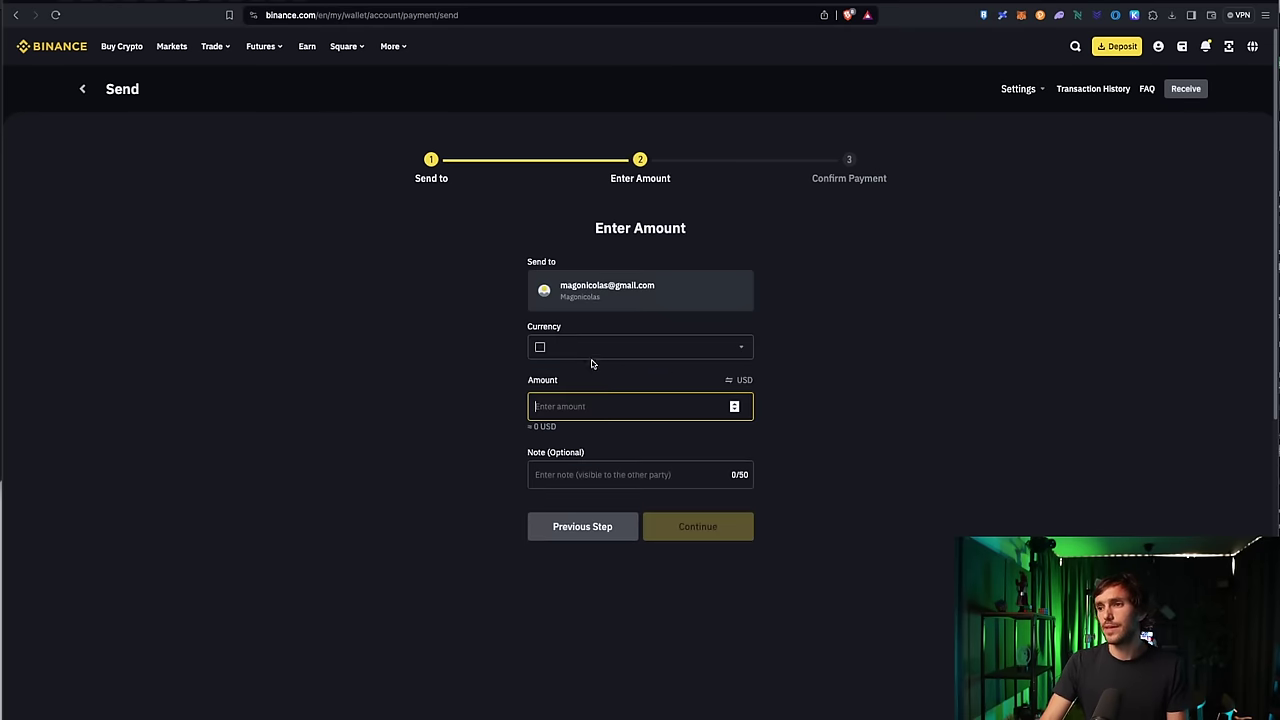
Change the currency to send from USDT to DOGE.
click(654, 350)
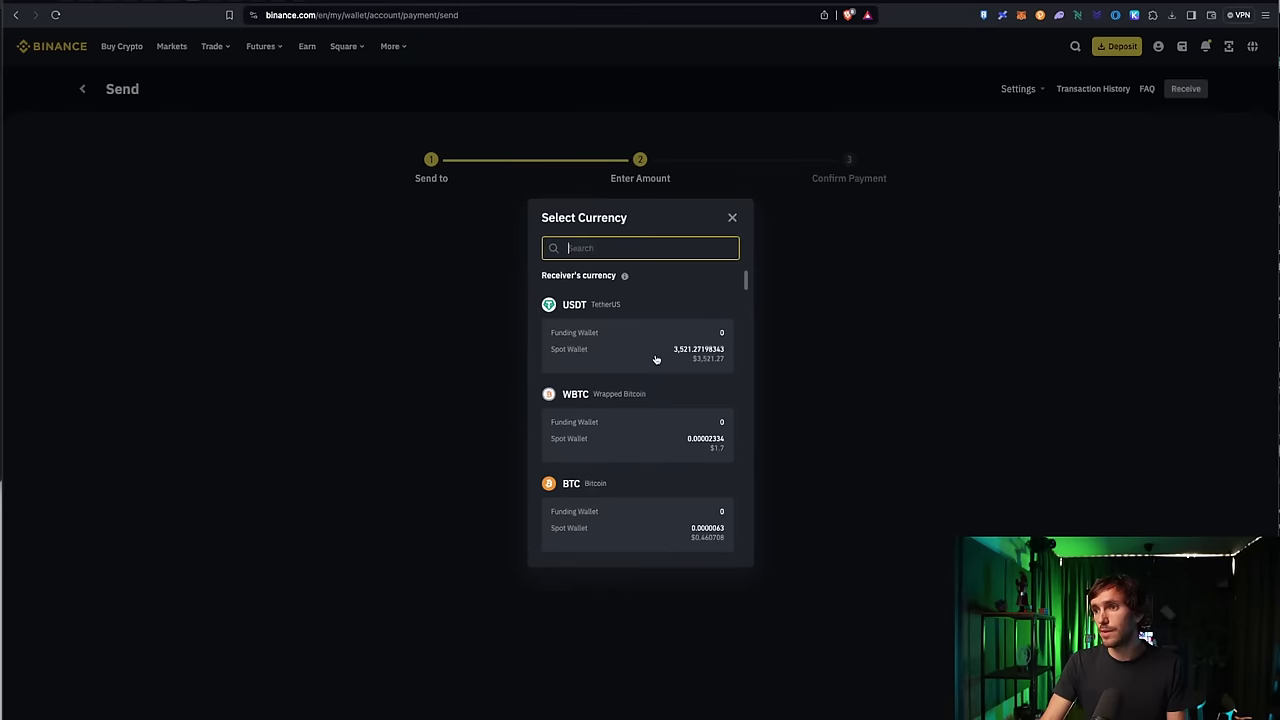
scroll(671, 460, down, 1)
scroll(671, 460, up, 1)
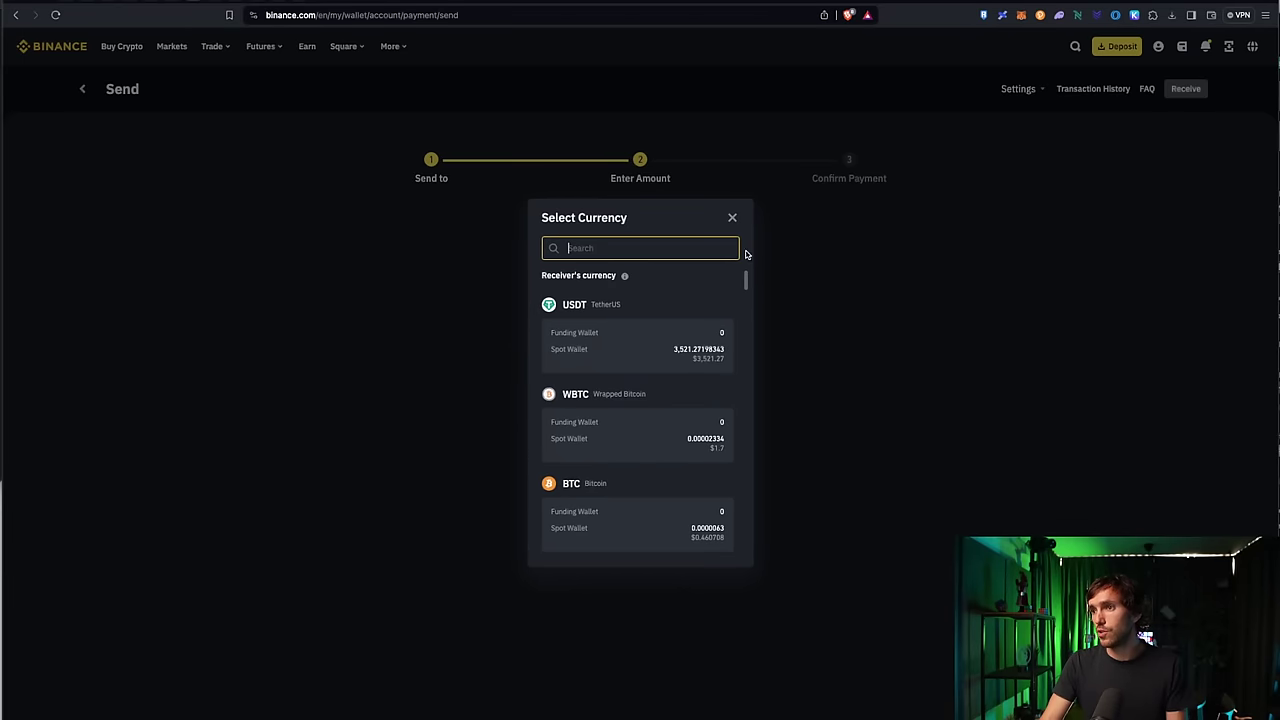
click(731, 218)
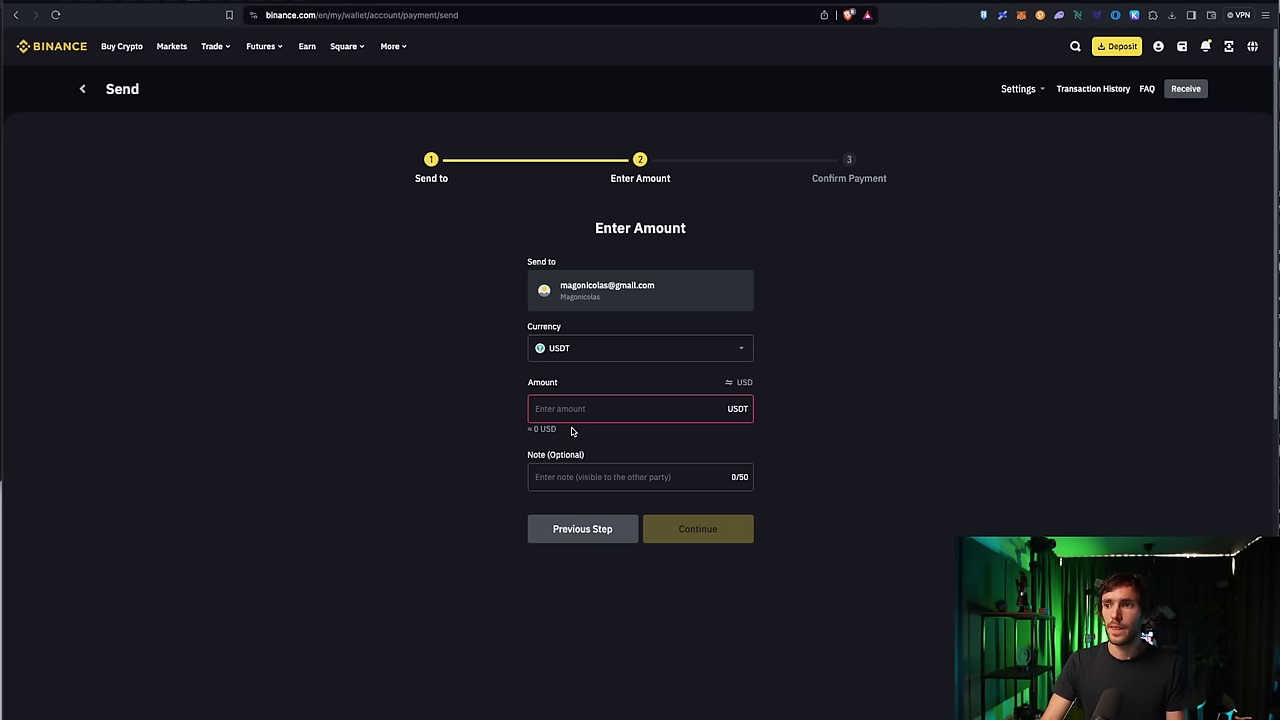
click(625, 404)
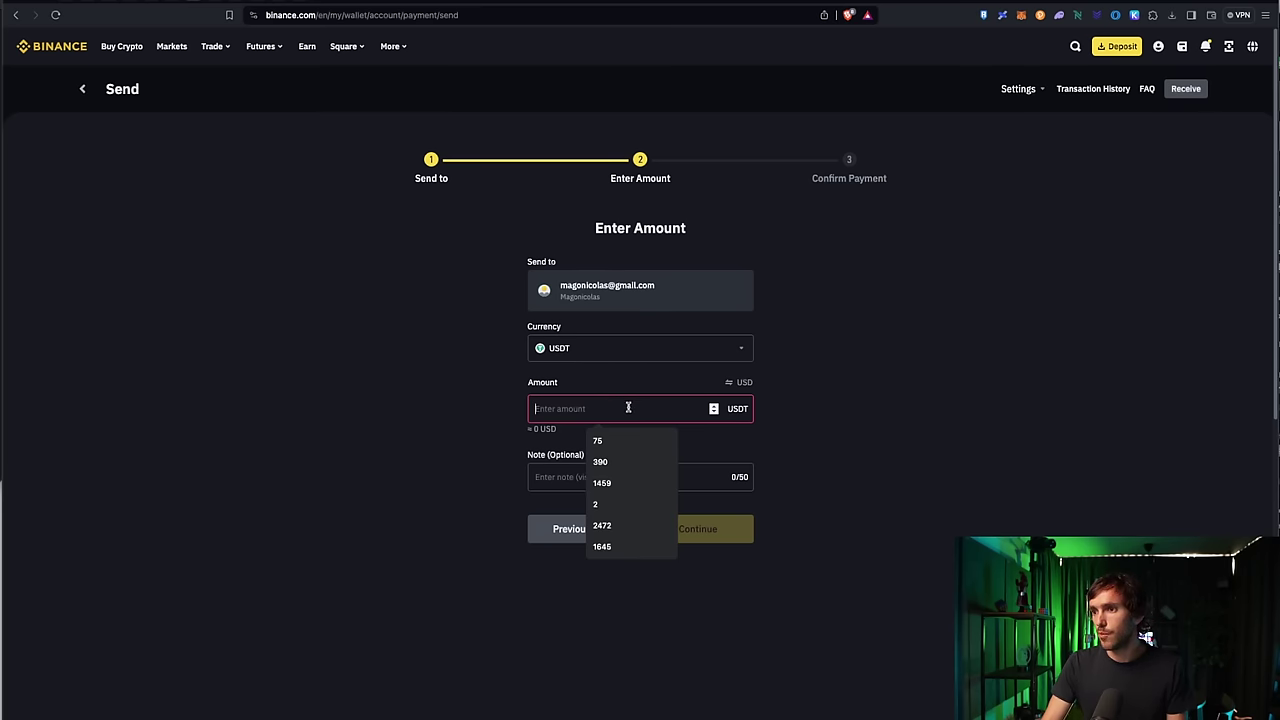
click(689, 356)
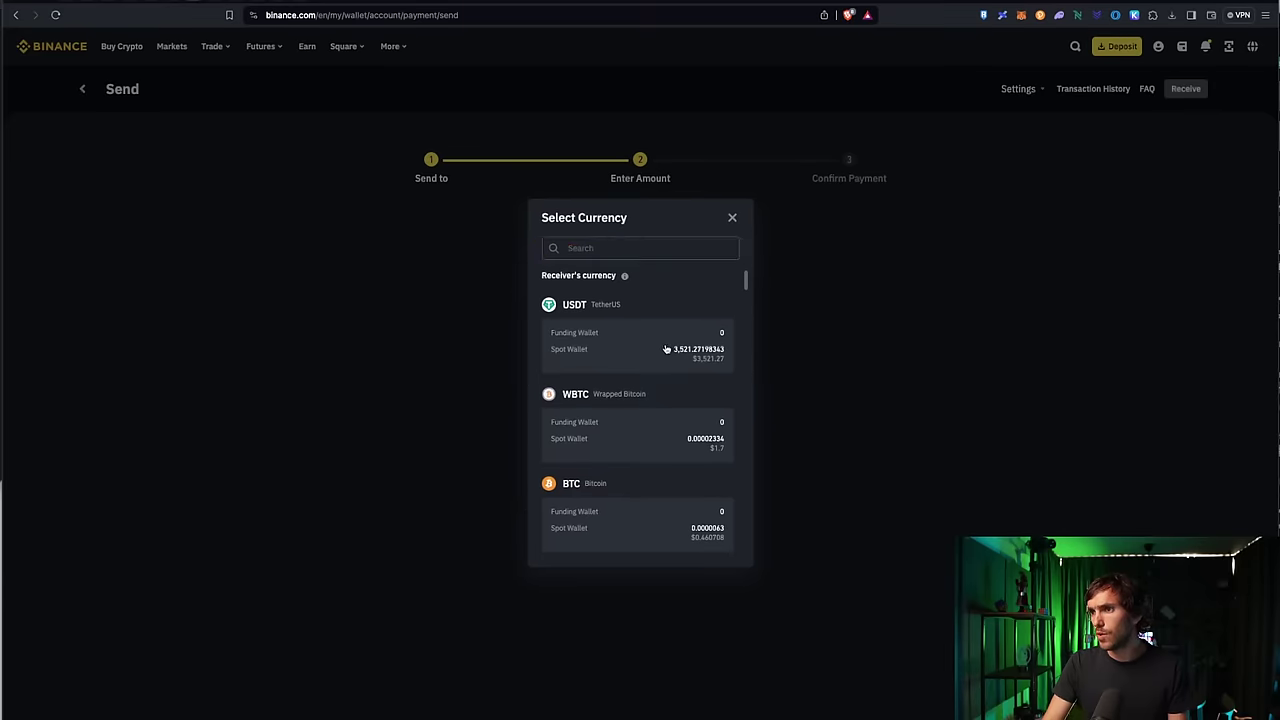
click(666, 350)
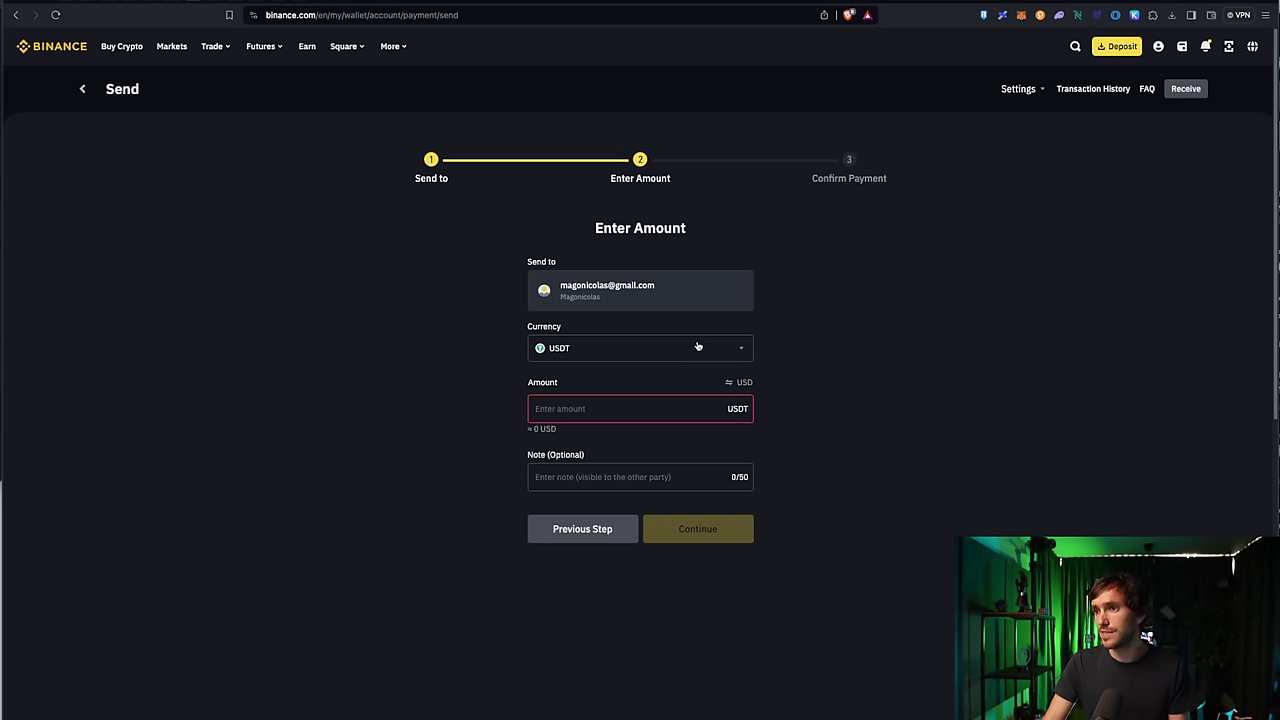
click(698, 346)
click(674, 394)
Send 10 DOGE and dismiss the 'payment to your own wallet' error.
click(613, 407)
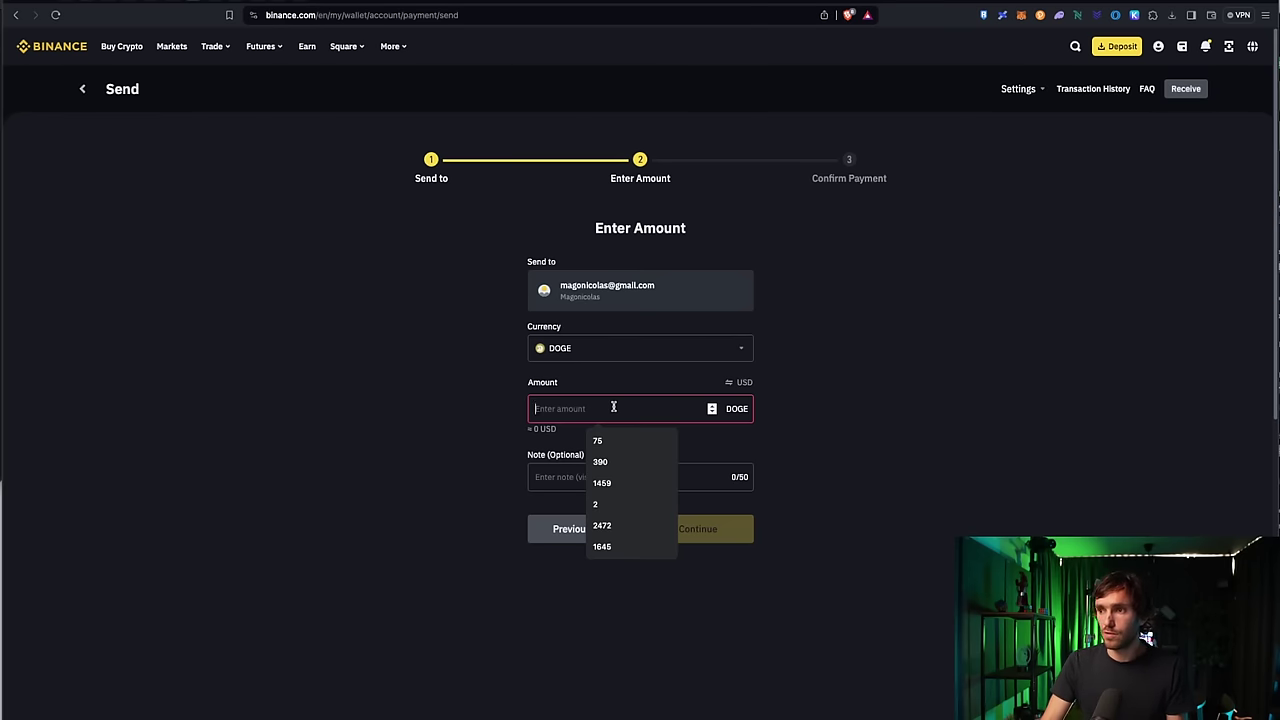
text(10)
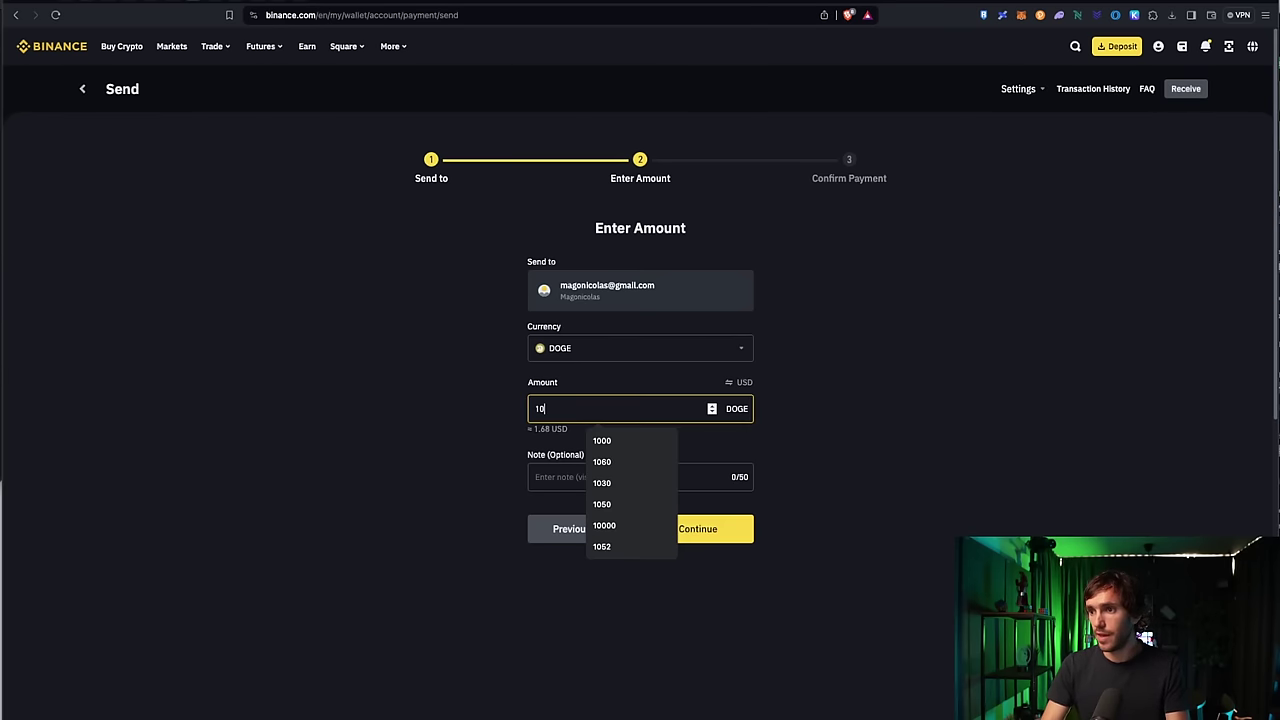
click(777, 447)
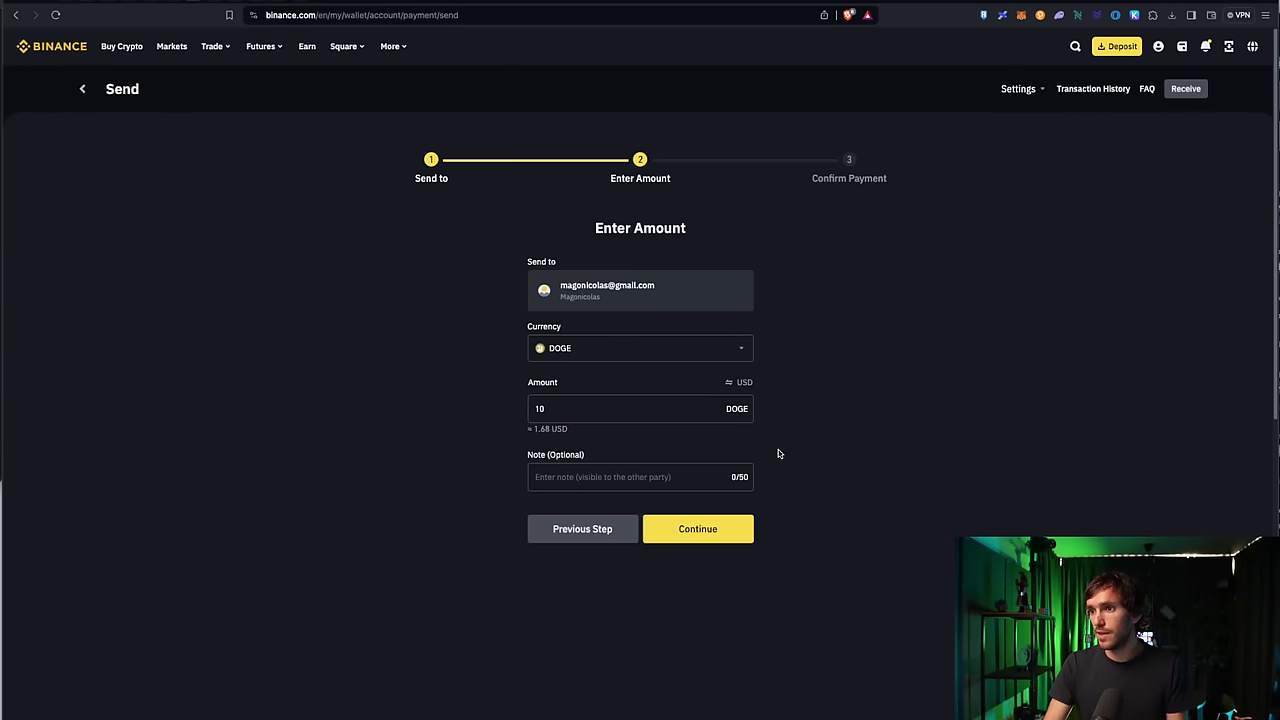
click(685, 531)
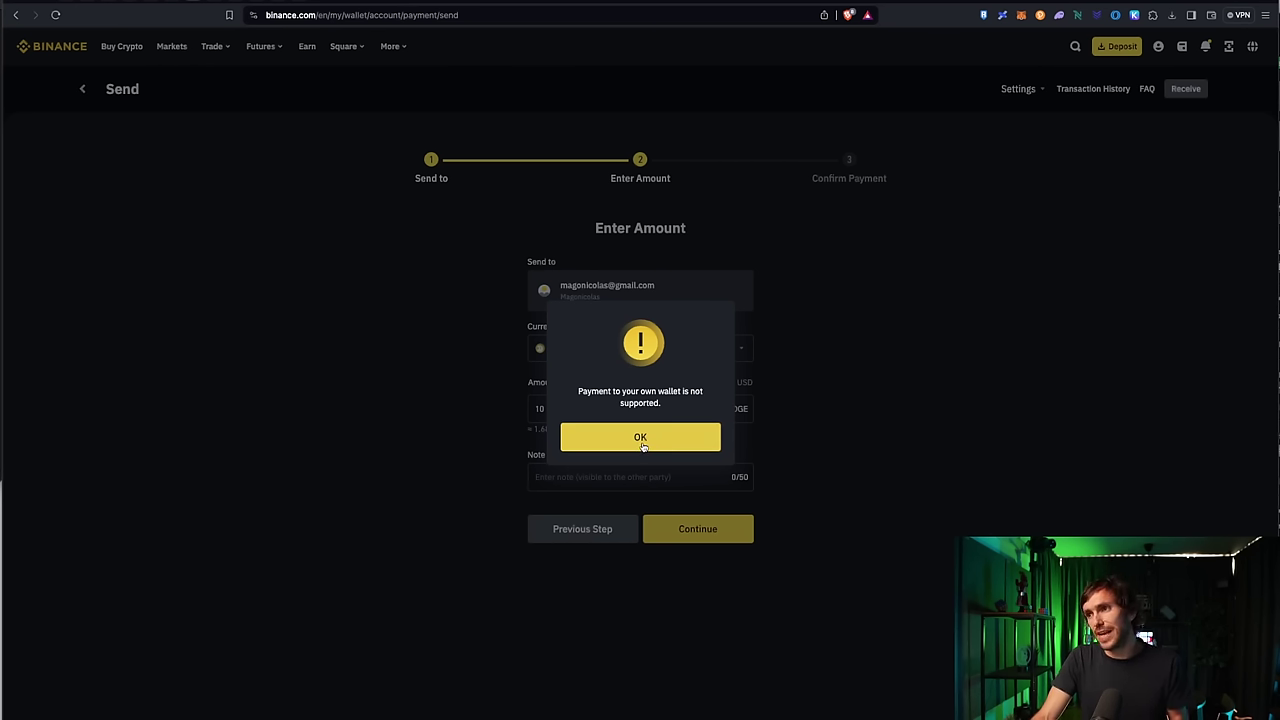
click(641, 442)
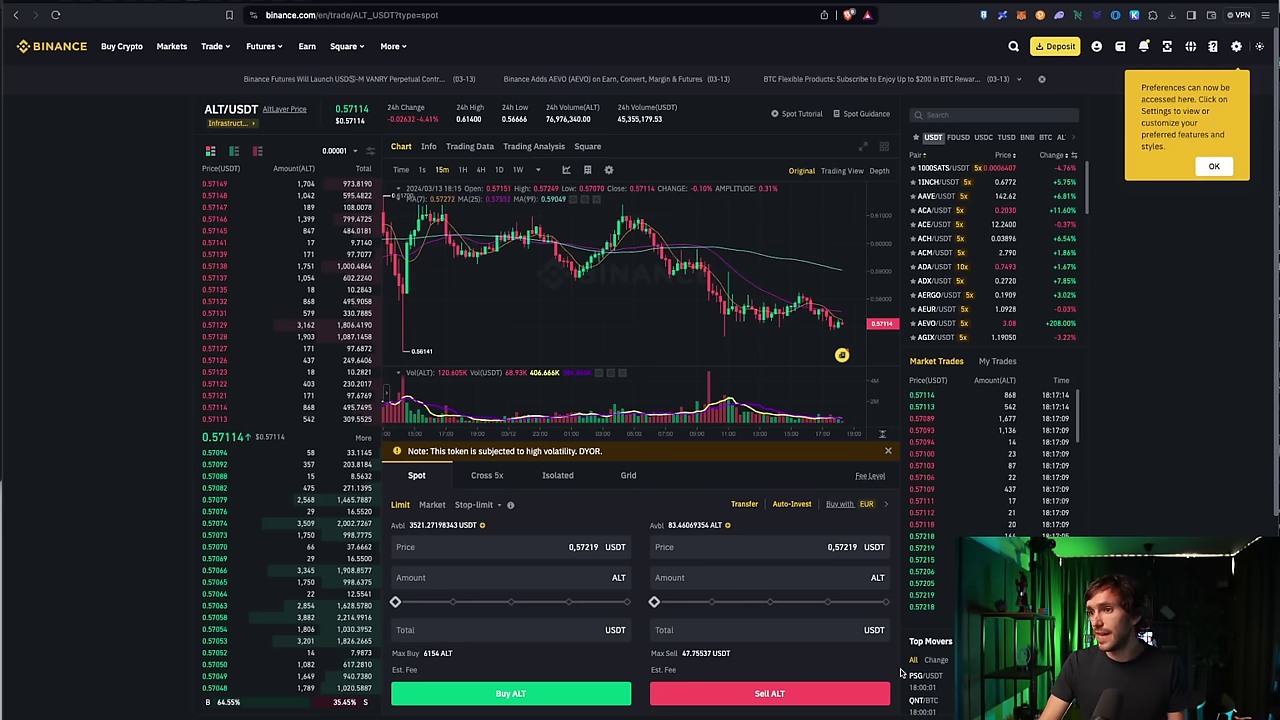
Set up a market buy of ALT using about 5% of the USDT balance.
click(440, 505)
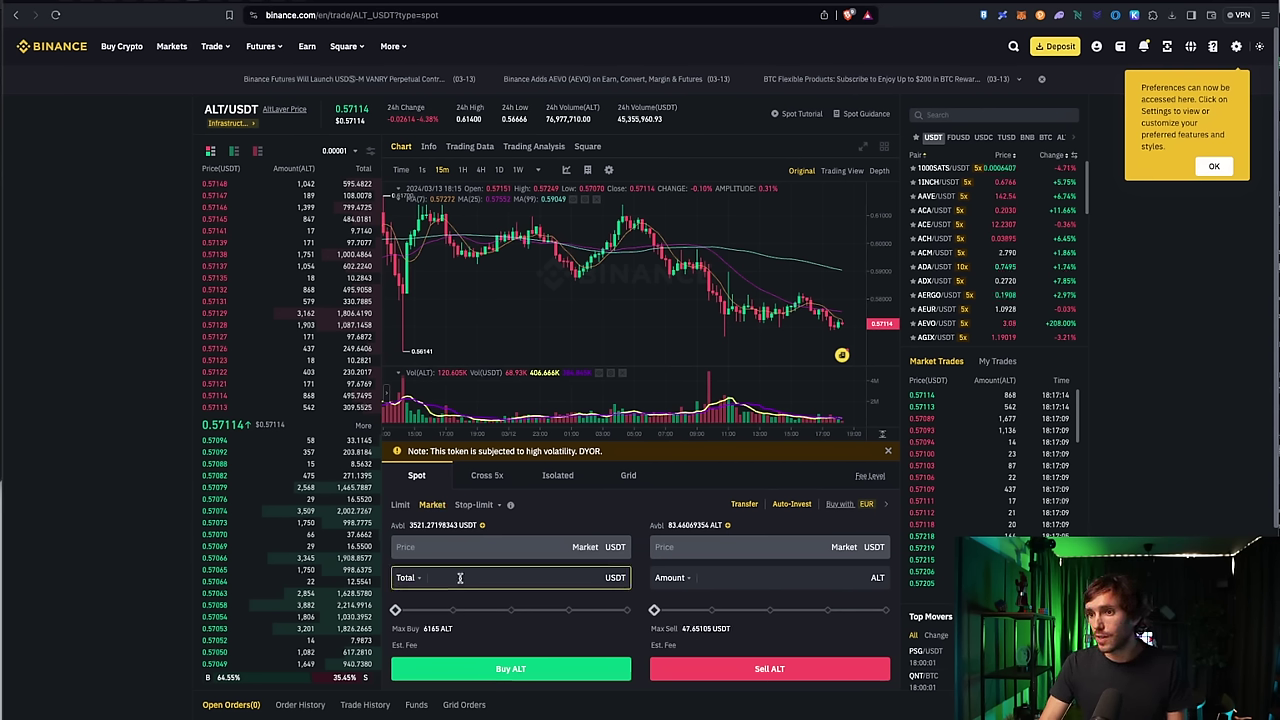
click(475, 611)
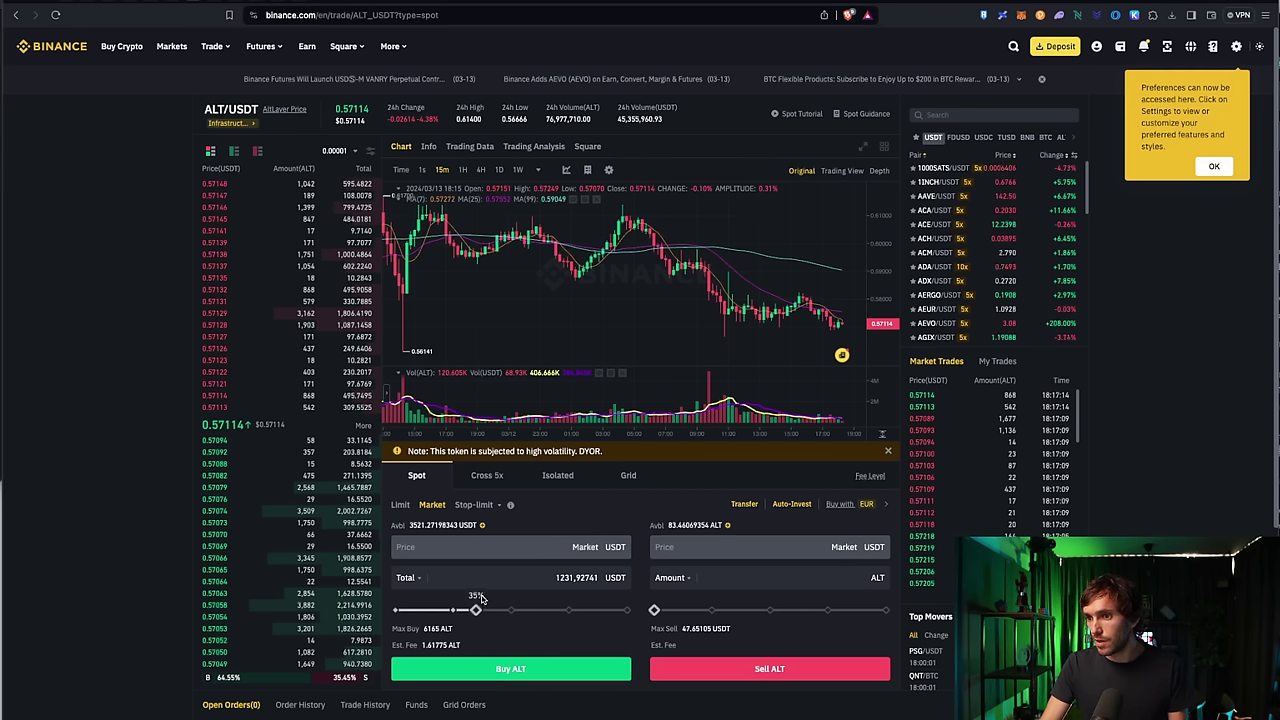
drag(475, 610, 405, 610)
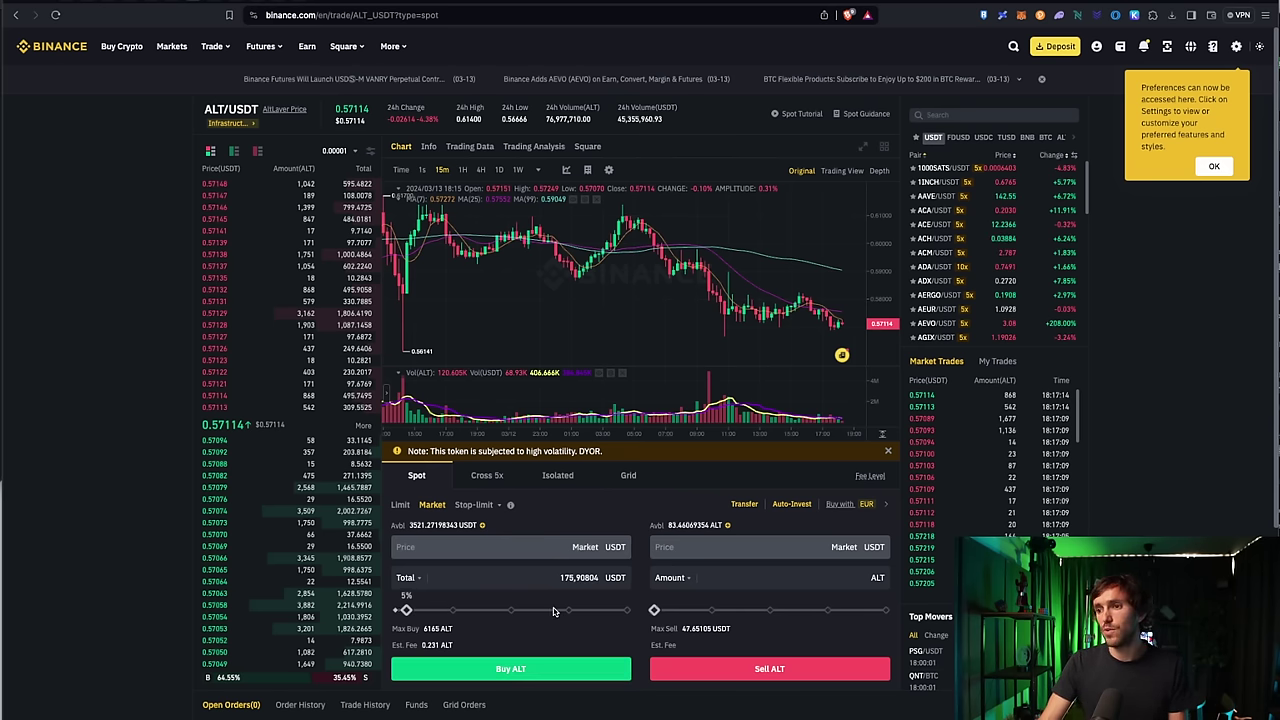
Check Order History for the filled 307 ALT market buy at 0.57145.
scroll(551, 628, down, 3)
click(310, 576)
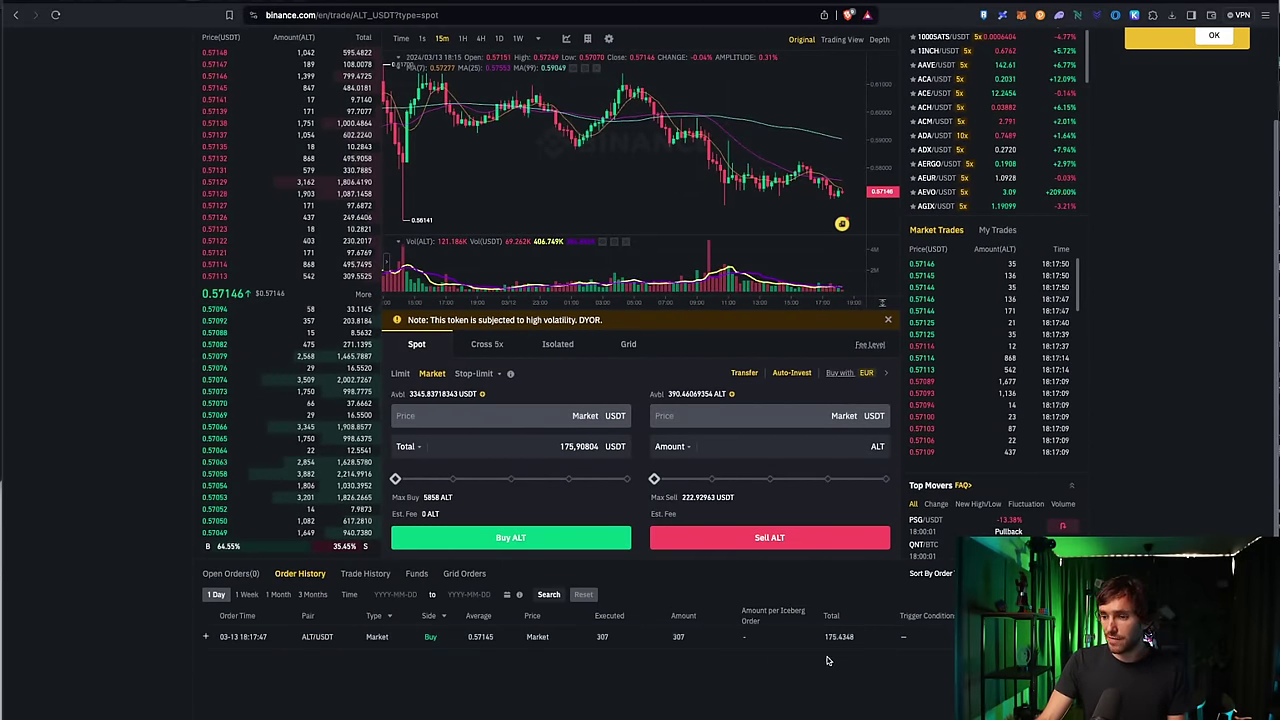
scroll(806, 641, up, 3)
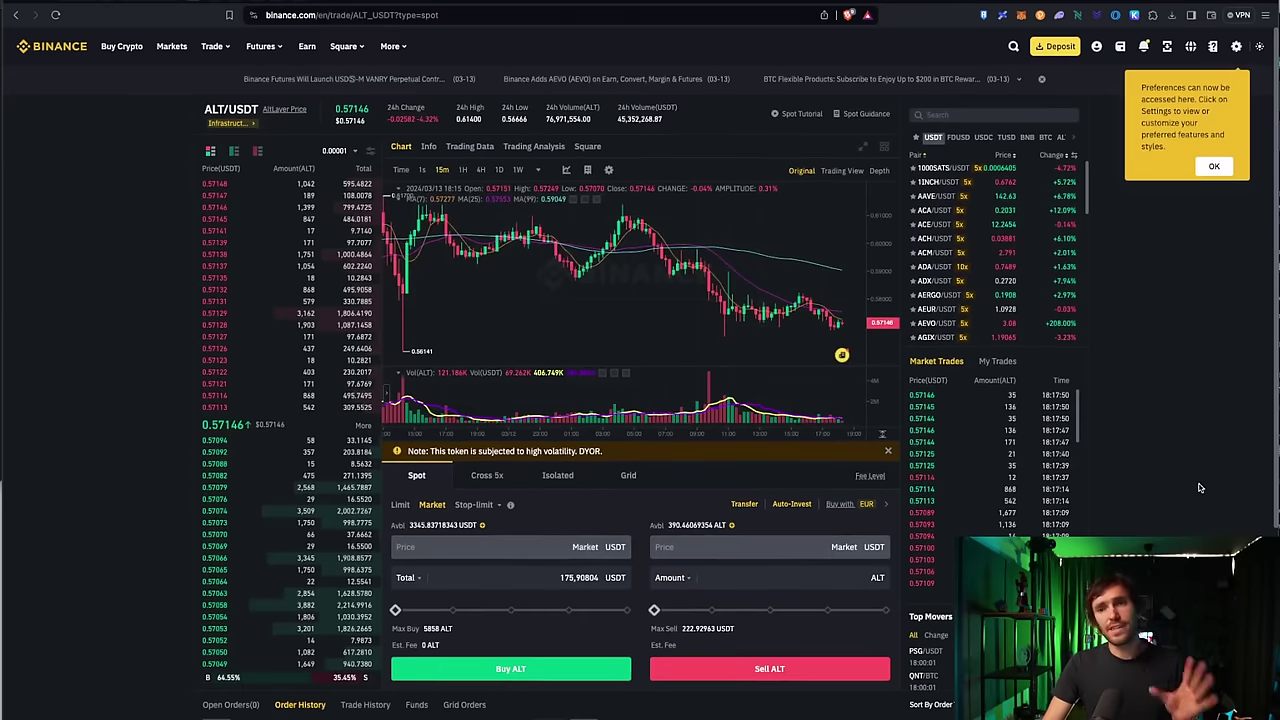
Open Wallet Overview and expand BTC, USDT and BNB to see their Earn/Spot splits.
mouse_move(1128, 50)
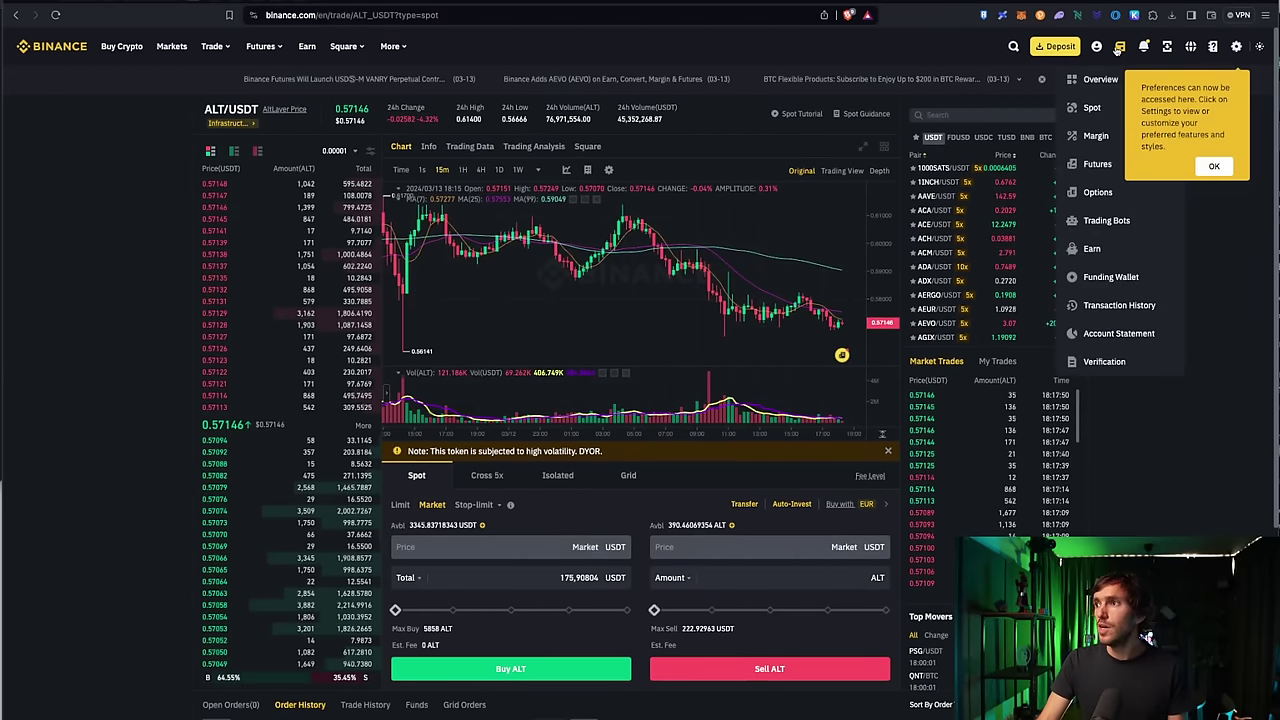
click(1105, 79)
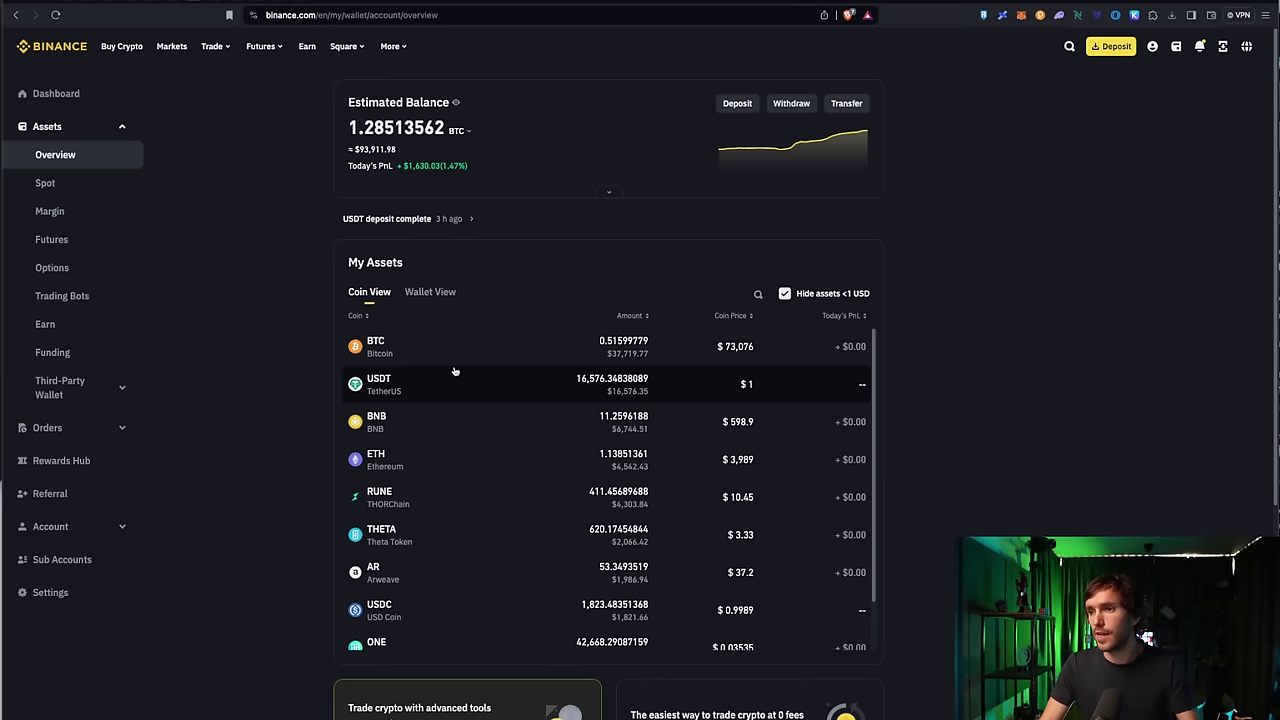
click(538, 349)
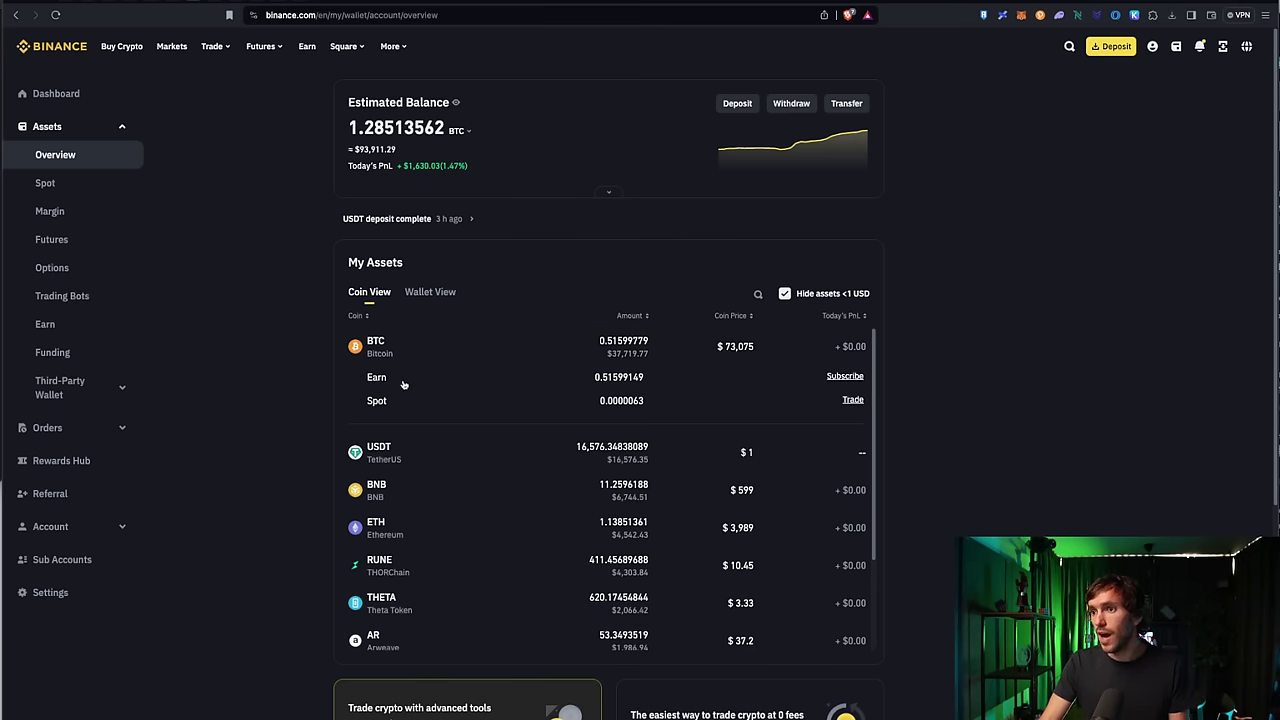
click(484, 461)
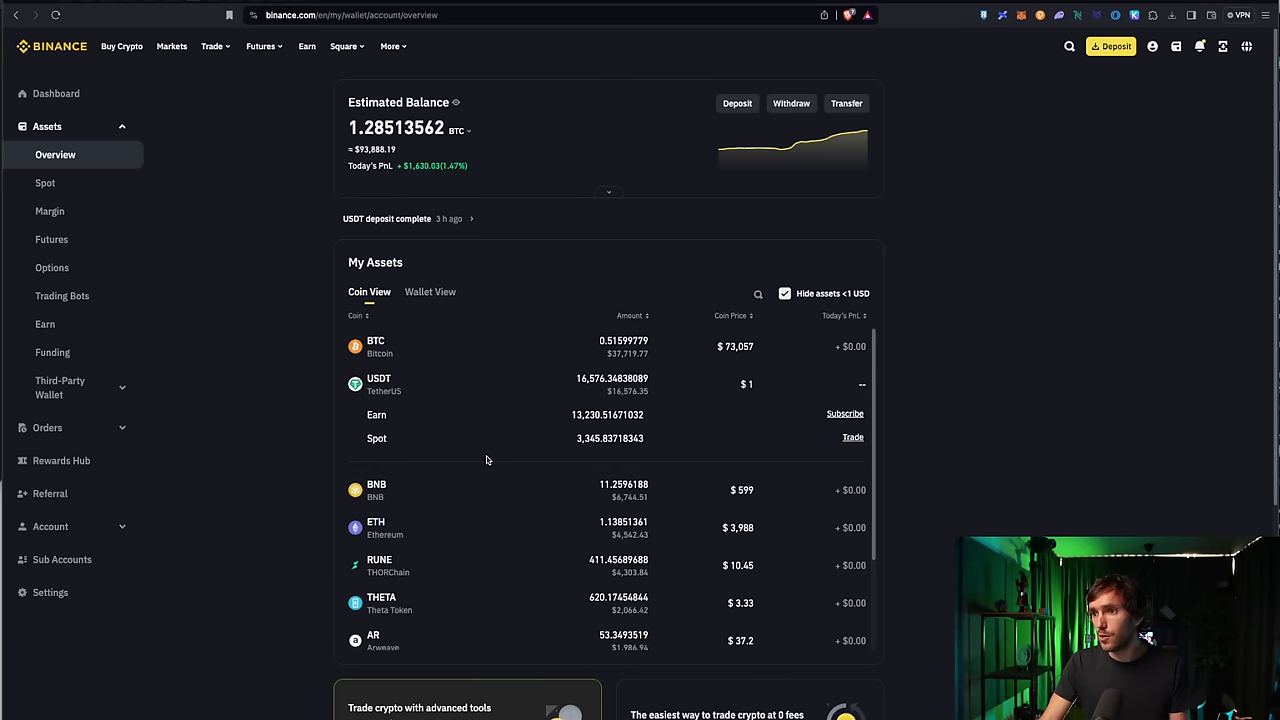
scroll(560, 450, down, 1)
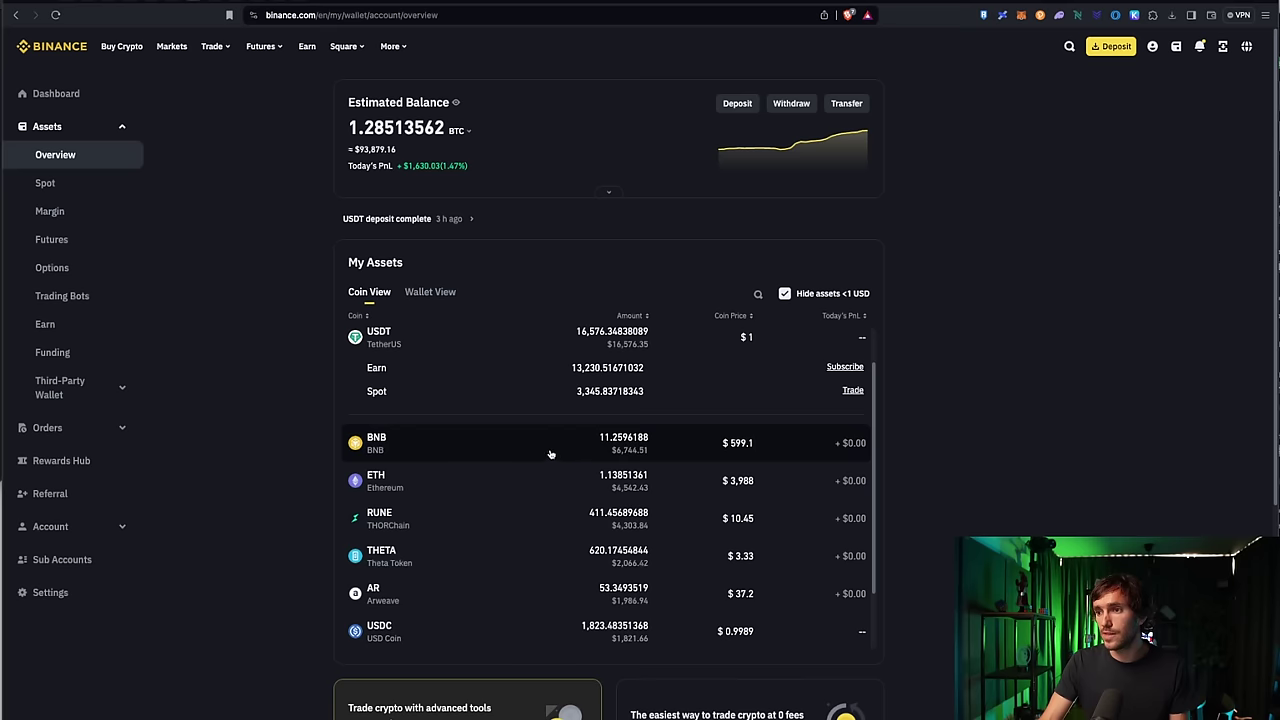
click(548, 451)
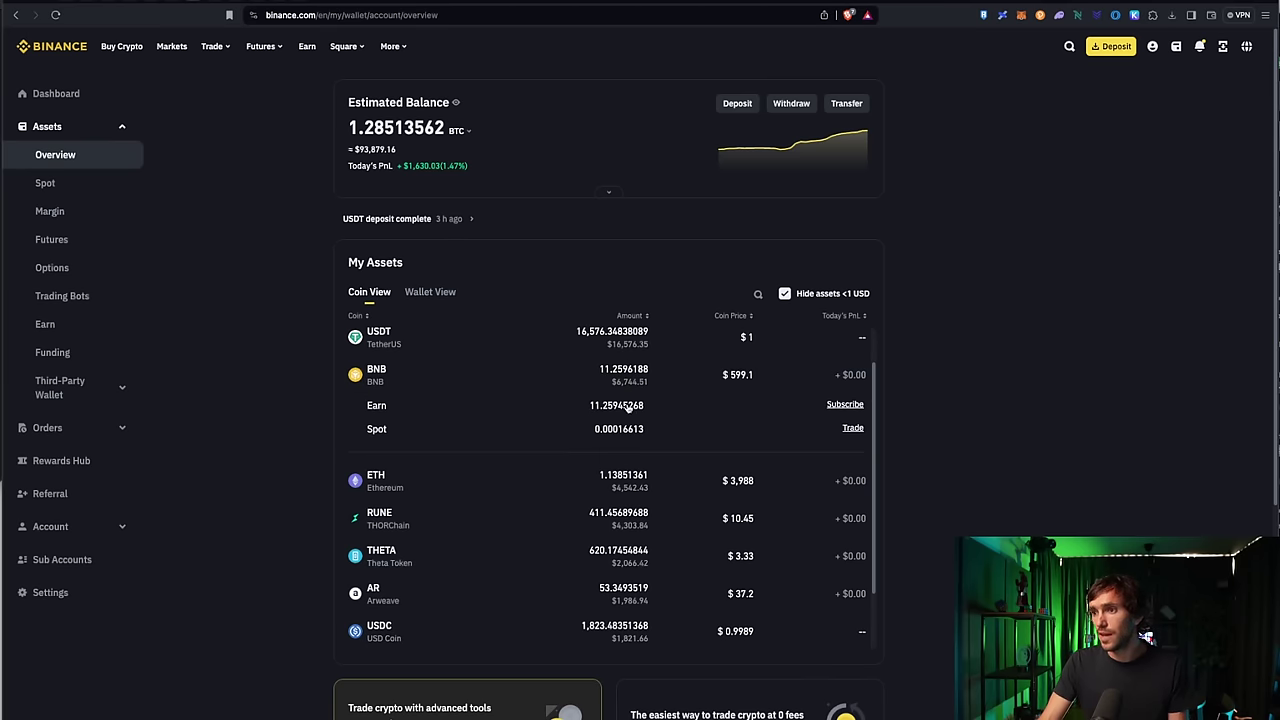
scroll(480, 543, down, 1)
scroll(414, 449, up, 1)
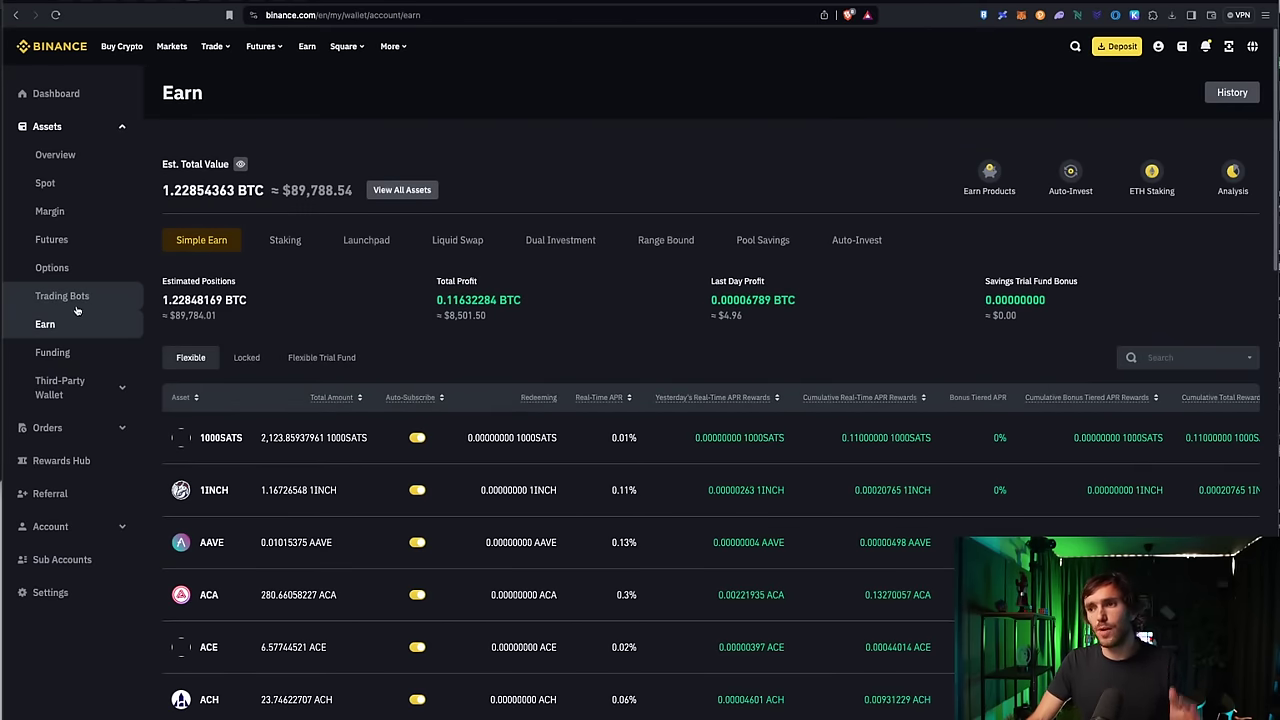
Review the Simple Earn flexible holdings and the Real-Time APR column tooltip.
scroll(500, 360, down, 2)
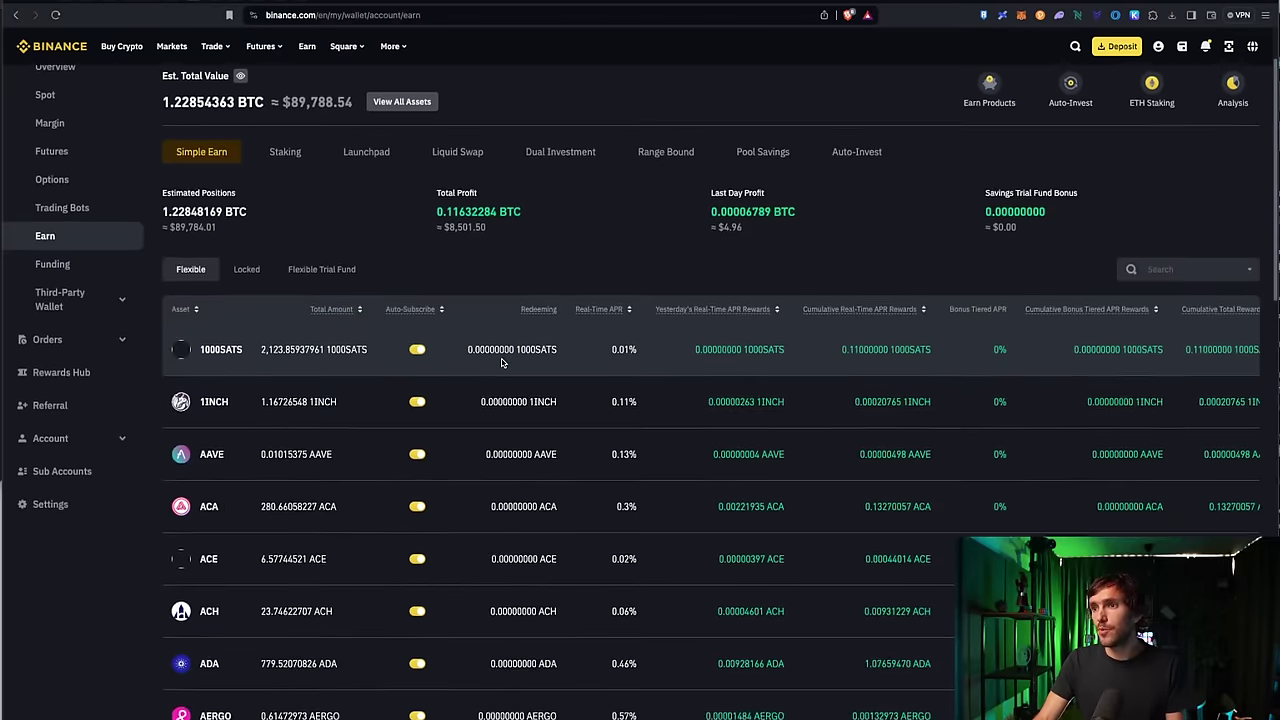
scroll(503, 356, up, 1)
mouse_move(610, 343)
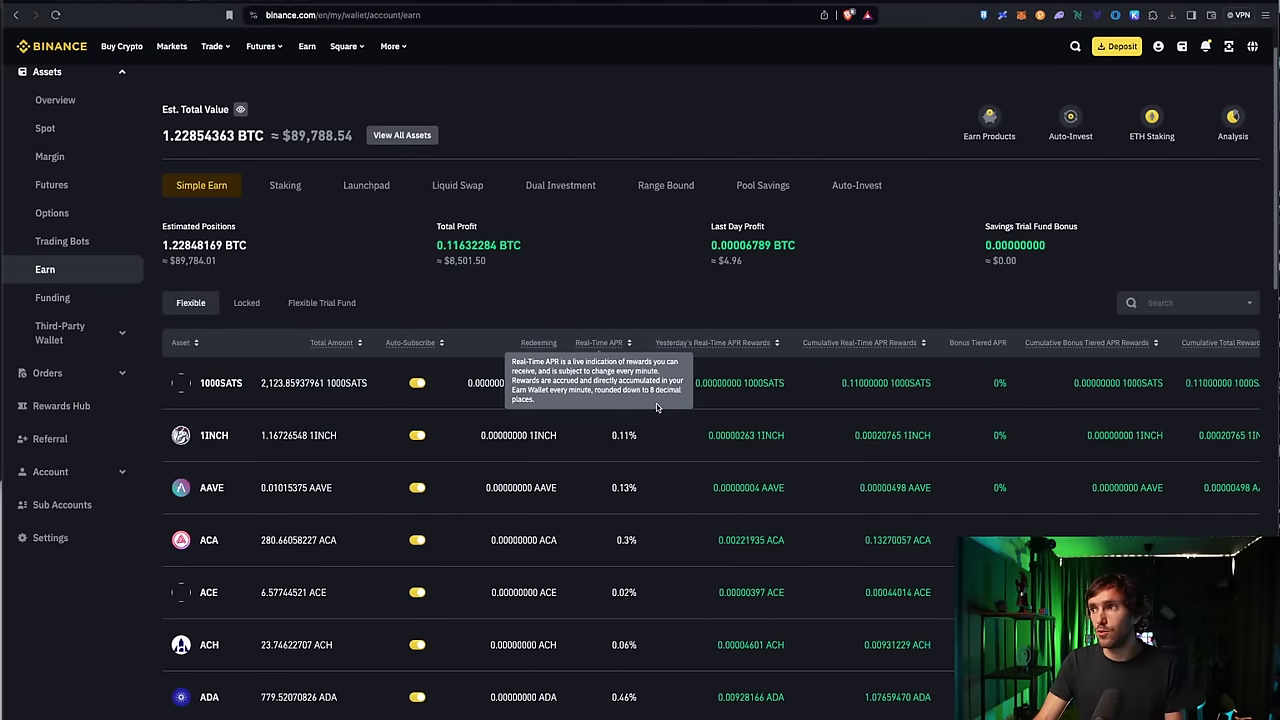